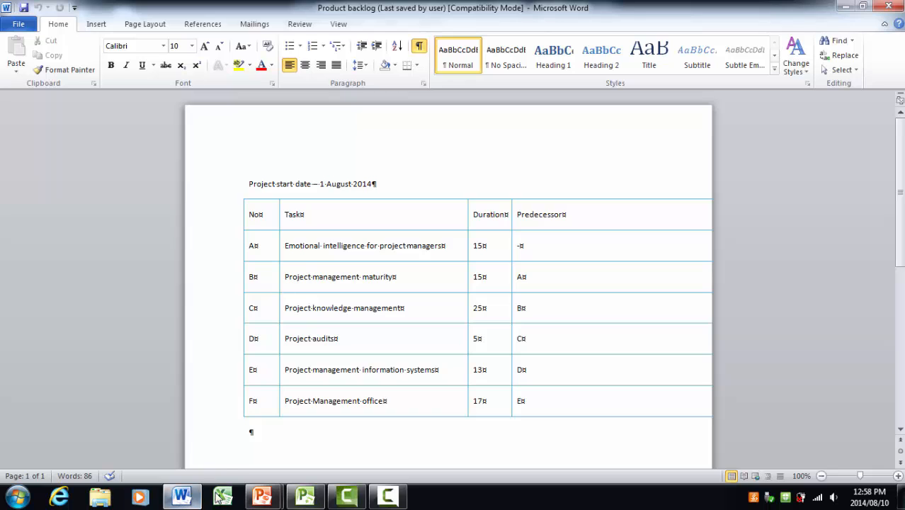
- Select all six task names, A to F, in the product backlog table and enlarge the document view to 120%
left_click_drag(281, 247, 297, 401)
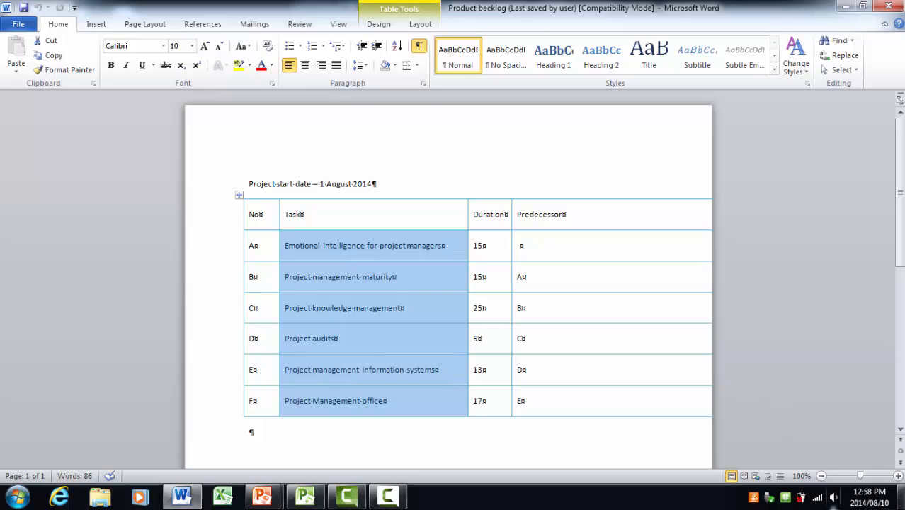
left_click(898, 476)
left_click(898, 476)
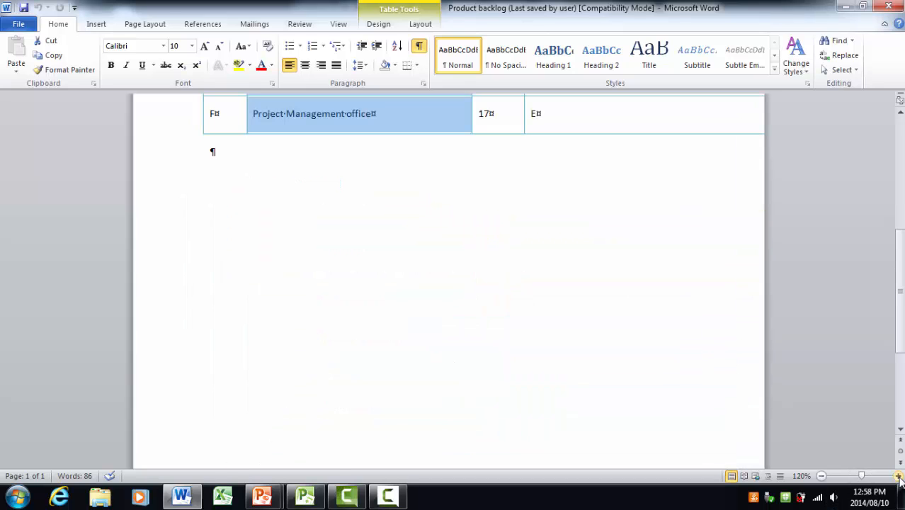
left_click(899, 114)
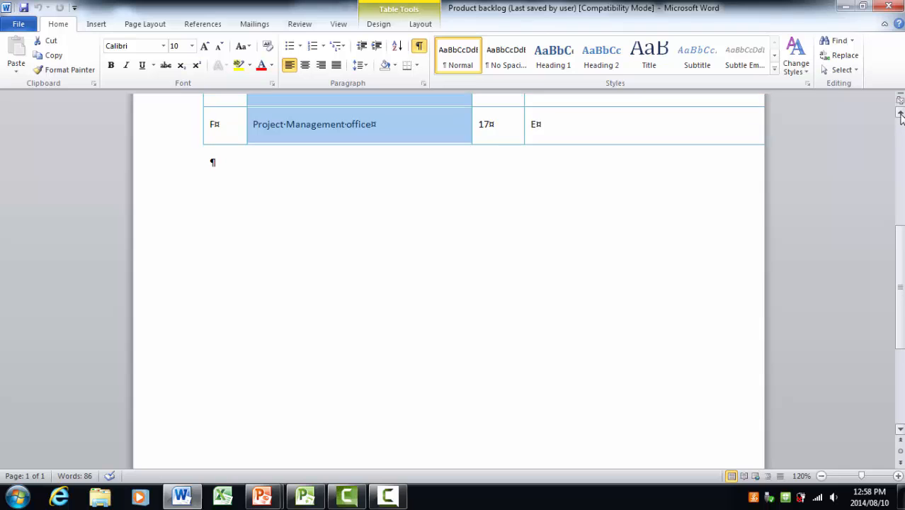
left_click(900, 115)
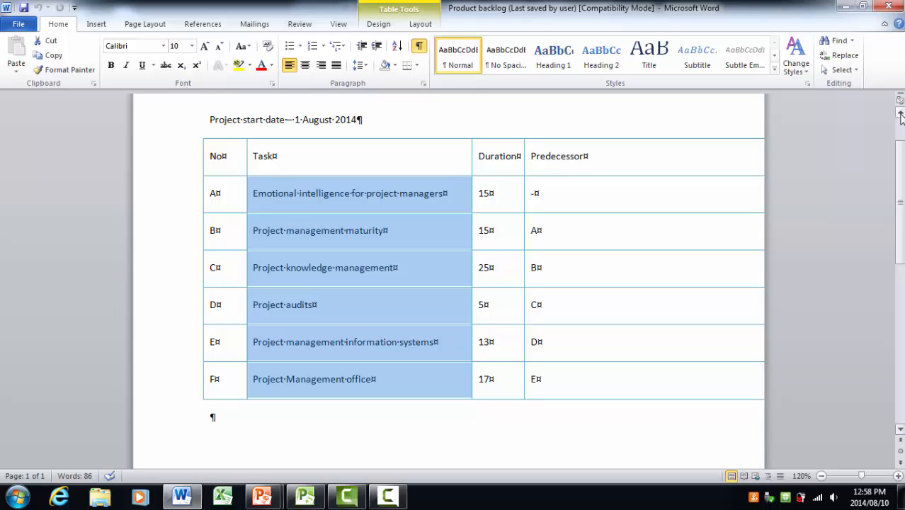
- Restore the backlog document to a smaller window over the right half of the screen and switch to Microsoft Project
left_click(862, 7)
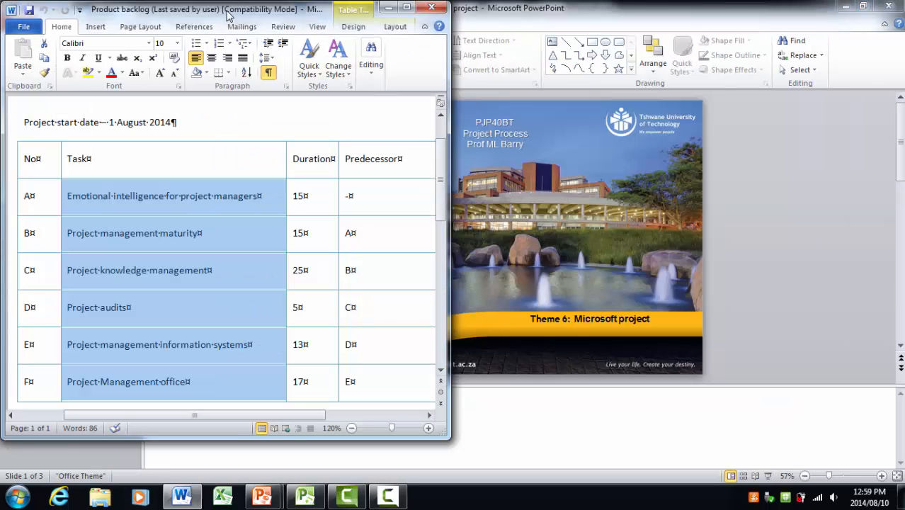
left_click_drag(214, 10, 665, 25)
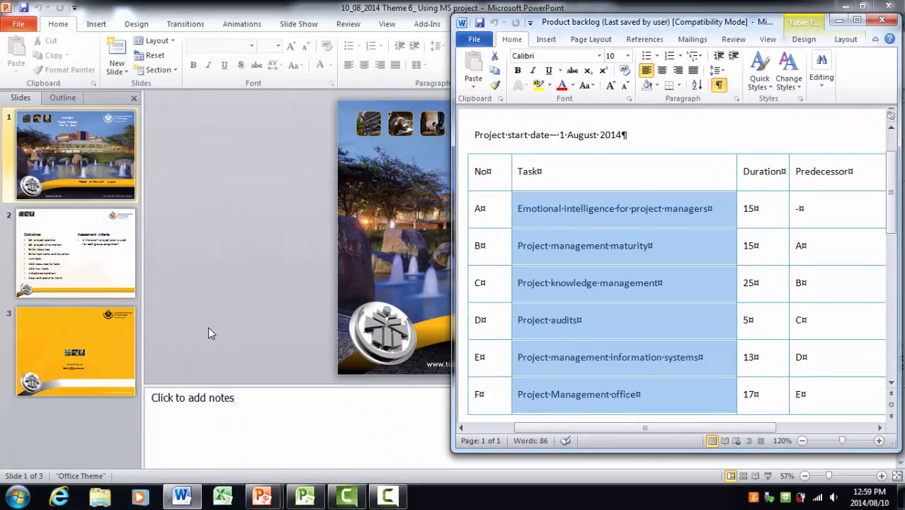
left_click(304, 497)
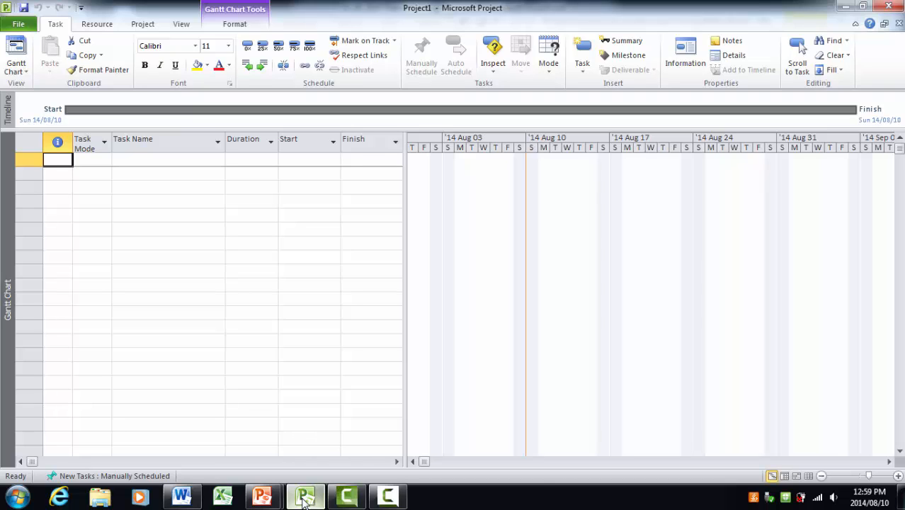
- Start saving the project under a new name, choosing the work assignments folder in F:\Data\TUT\B Tech PM\All subjects\PJP40BT\2014
left_click(19, 23)
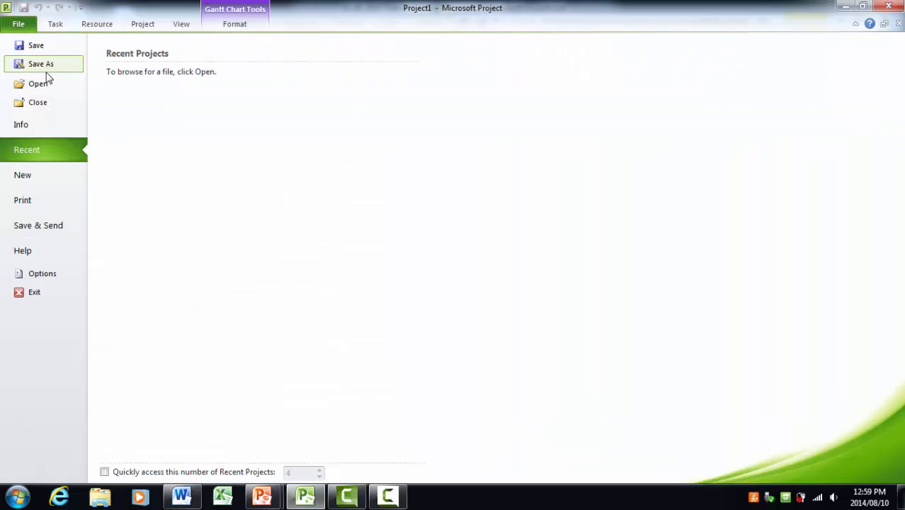
left_click(45, 66)
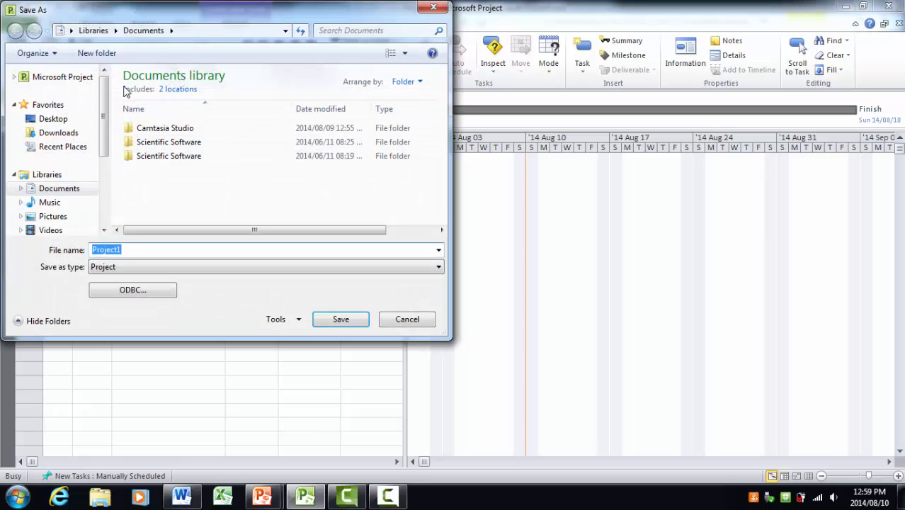
scroll(105, 196, "down", 3)
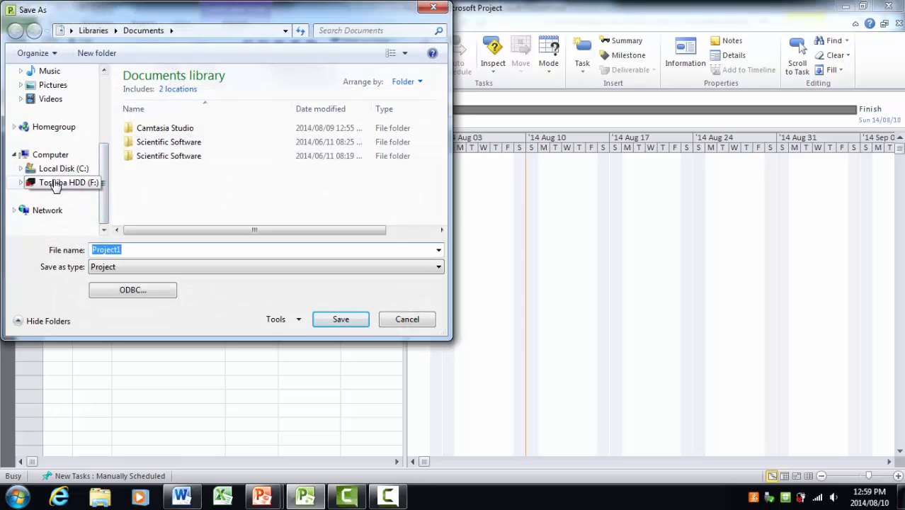
left_click(56, 183)
double_click(142, 91)
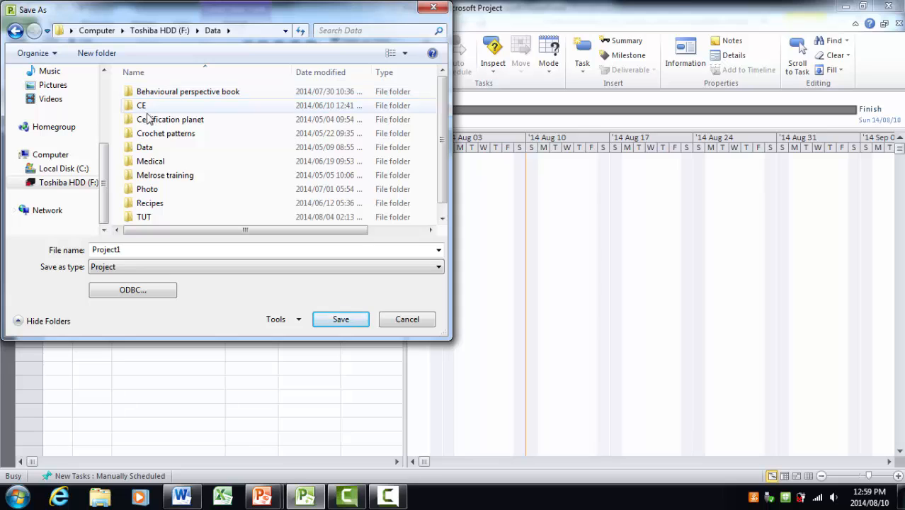
double_click(145, 217)
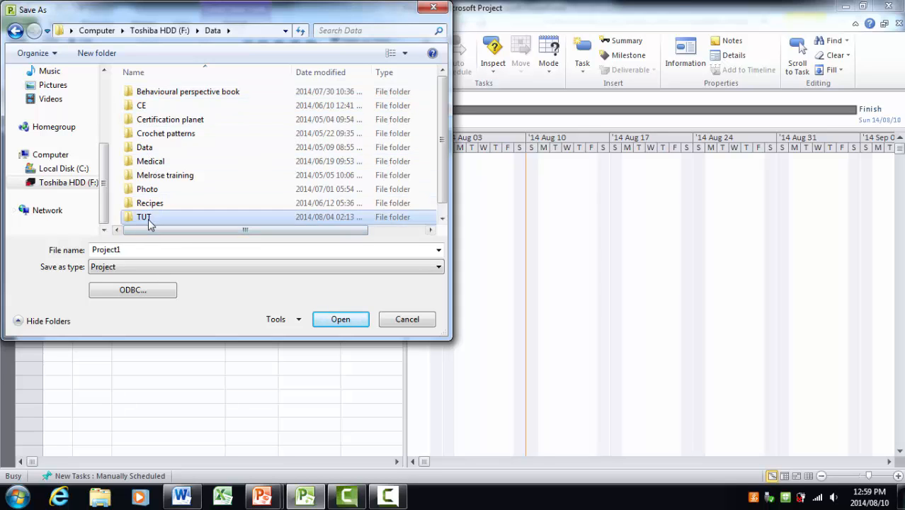
double_click(153, 118)
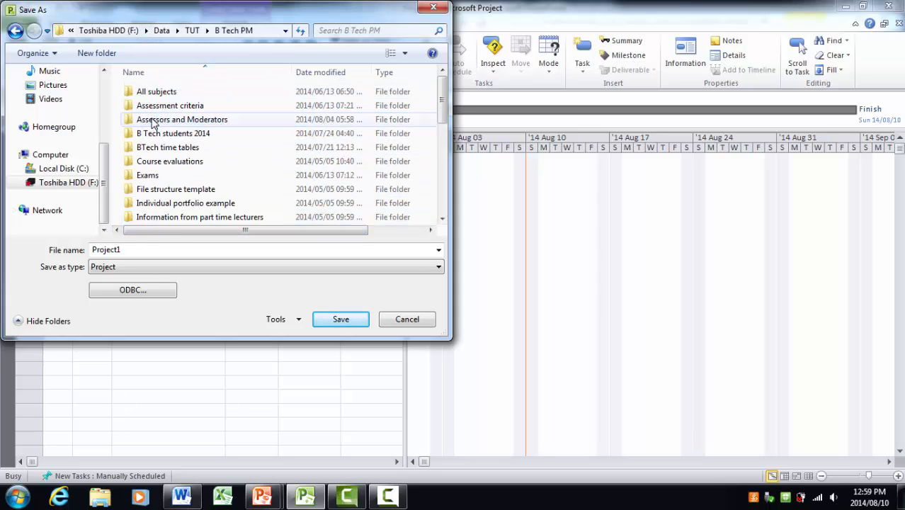
double_click(156, 94)
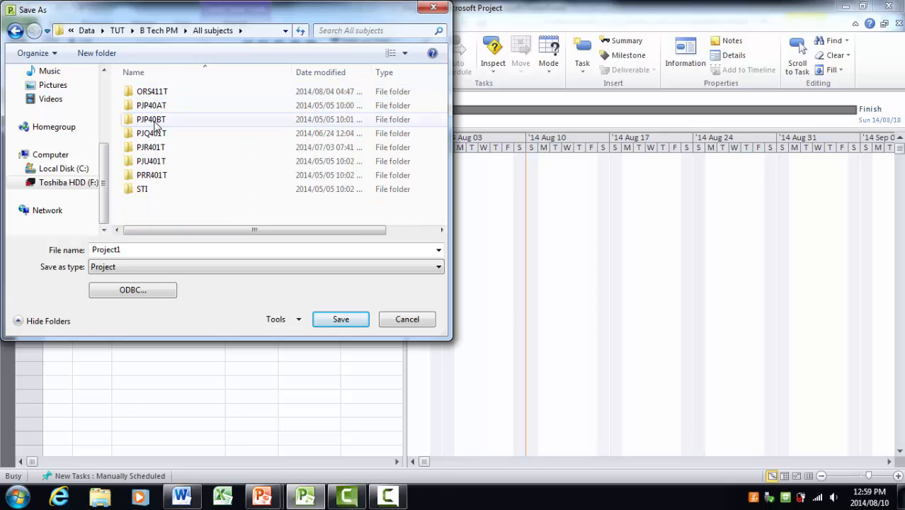
double_click(156, 119)
double_click(156, 120)
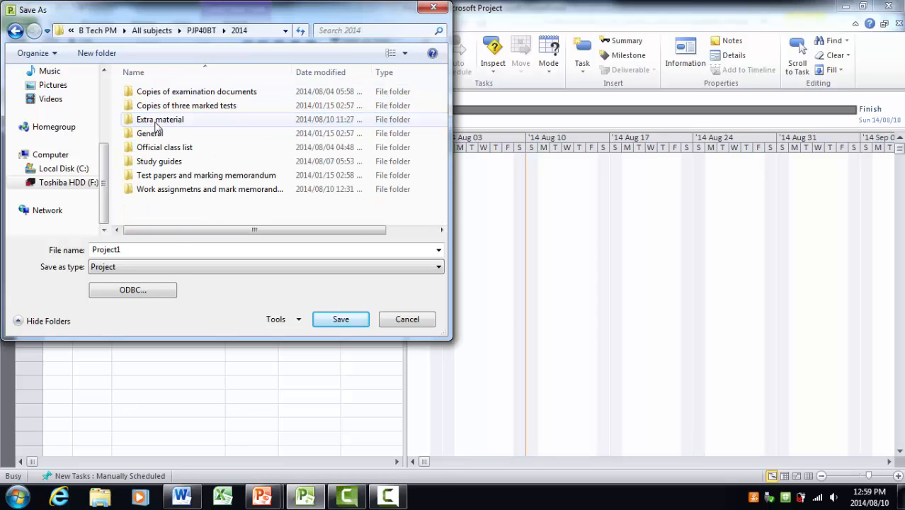
double_click(155, 189)
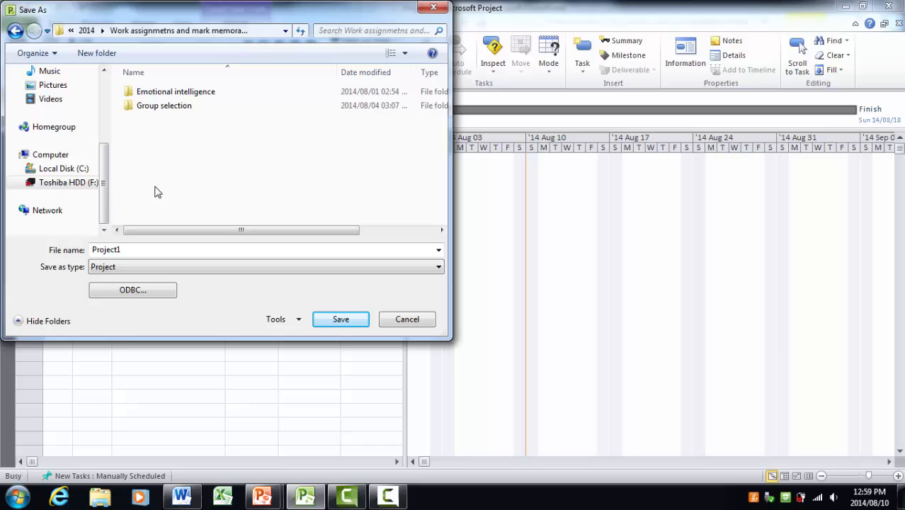
- Name the project file "Product backlog" and save it
double_click(122, 249)
type("Prod")
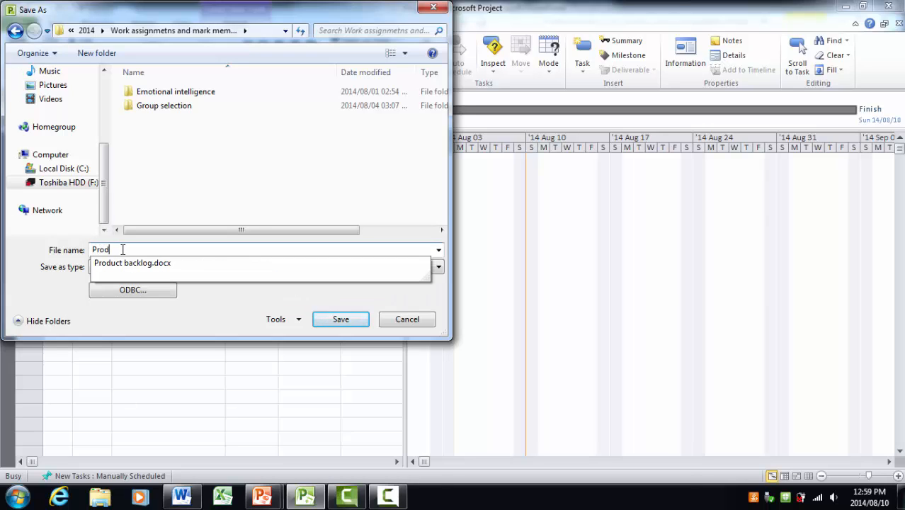
type("uct backlog")
left_click(335, 324)
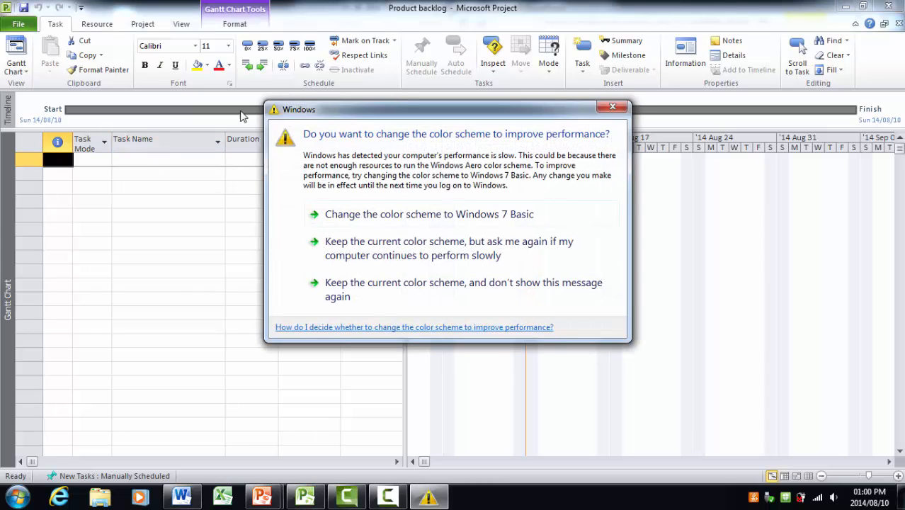
- Dismiss the Windows color scheme prompt and add a first task named "Test" with a duration of 8 days
left_click(611, 107)
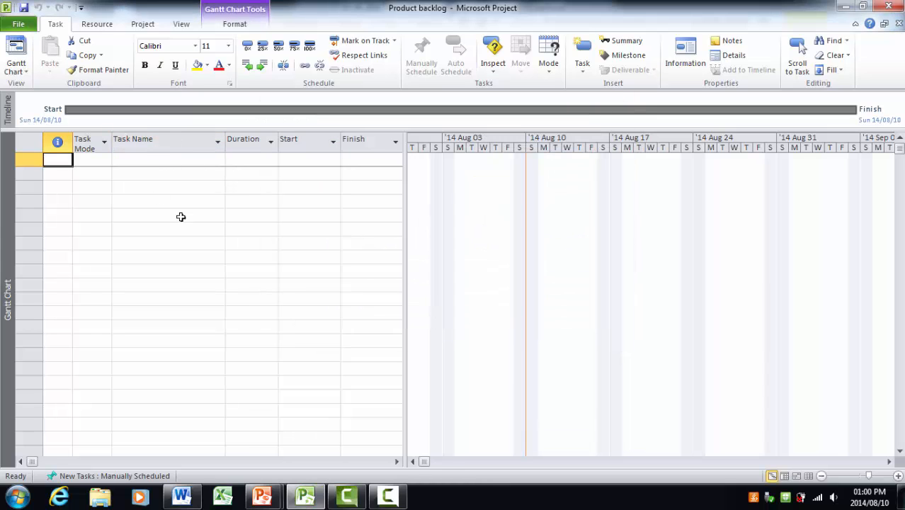
left_click(139, 162)
type("Test")
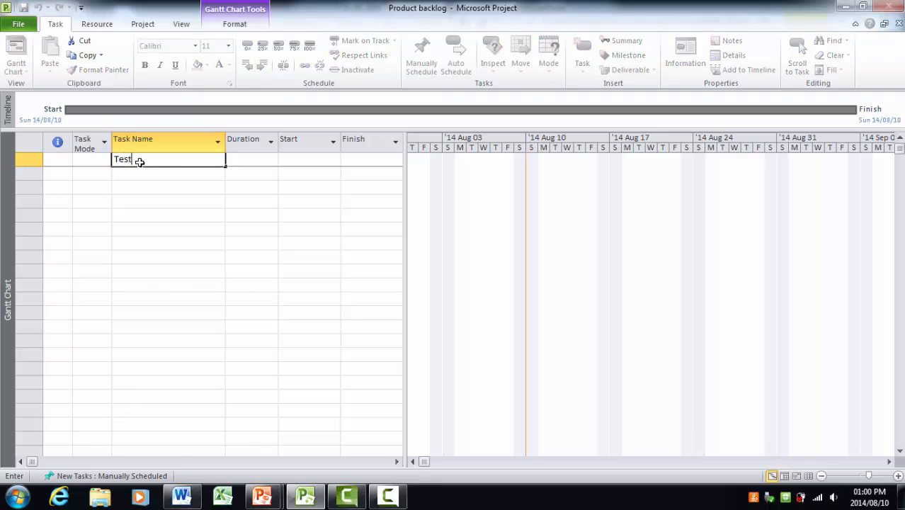
key("Tab")
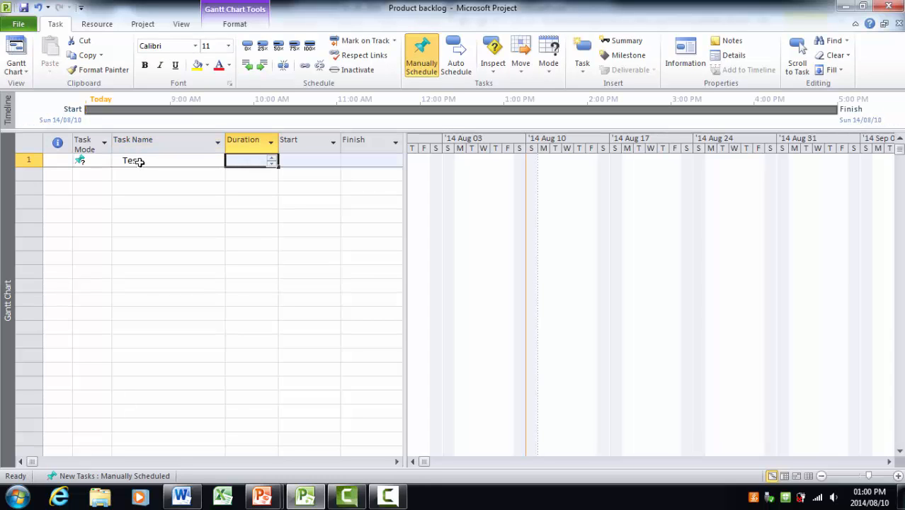
type("8")
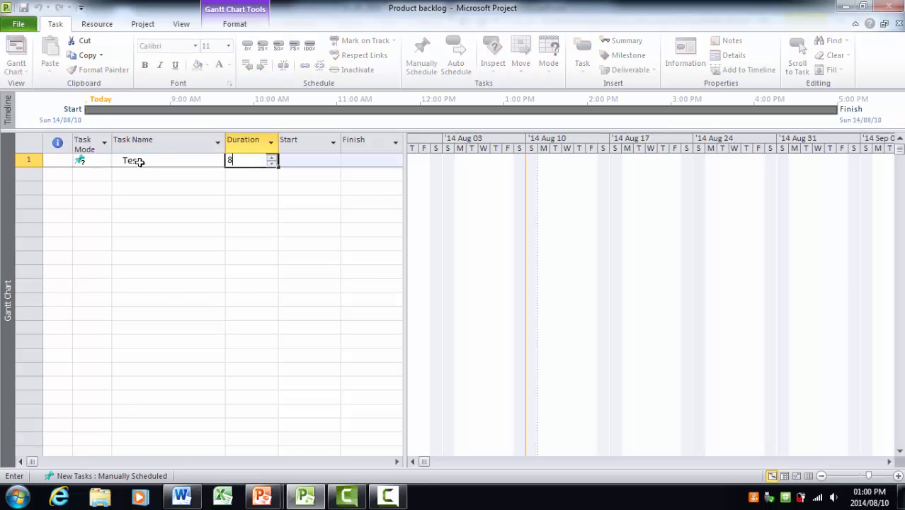
key("Return")
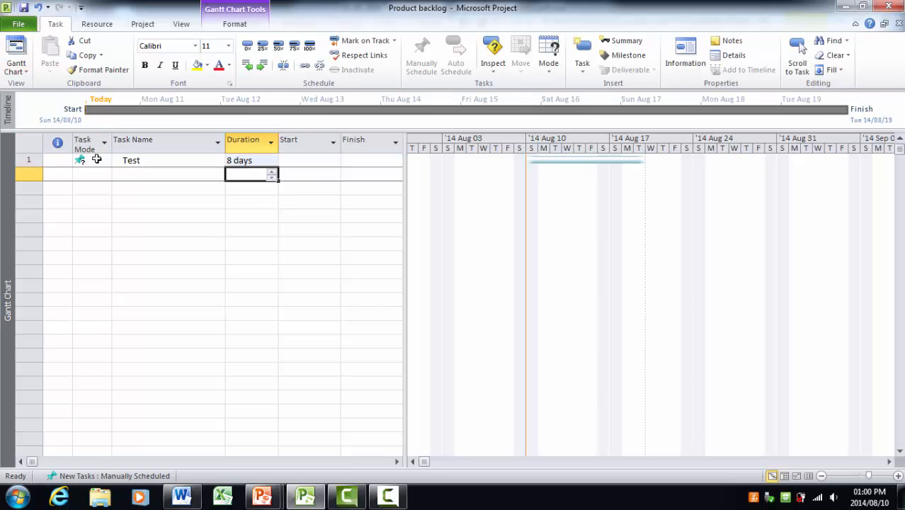
- Set the Test task's mode to Auto Scheduled and keep the current Windows color scheme without showing its message again
left_click(103, 161)
left_click(105, 161)
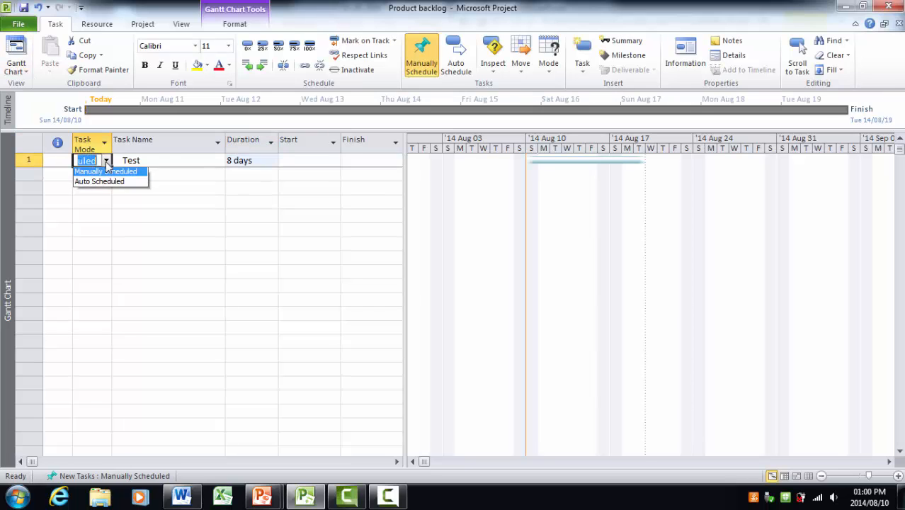
left_click(102, 182)
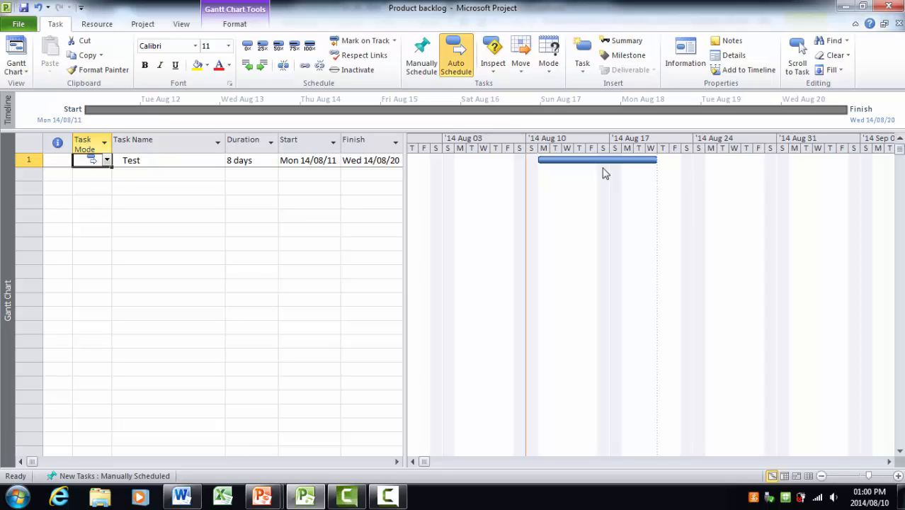
mouse_move(607, 162)
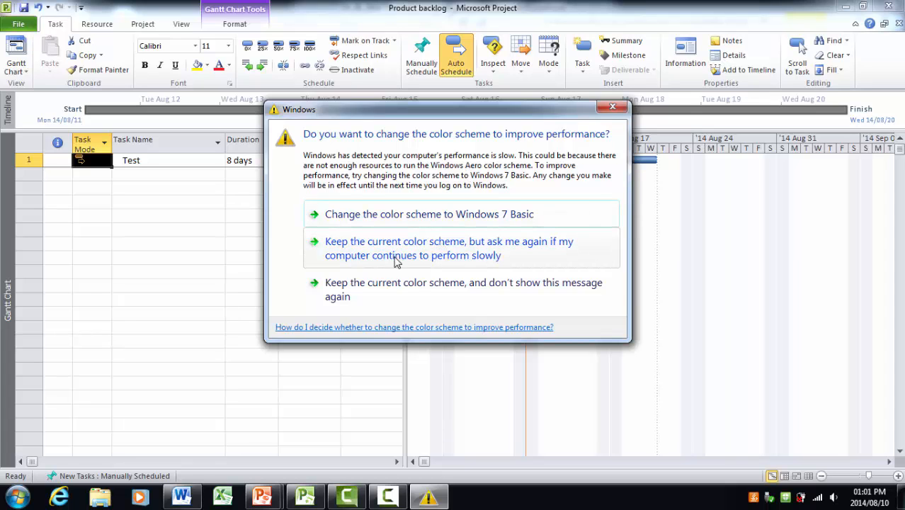
left_click(373, 297)
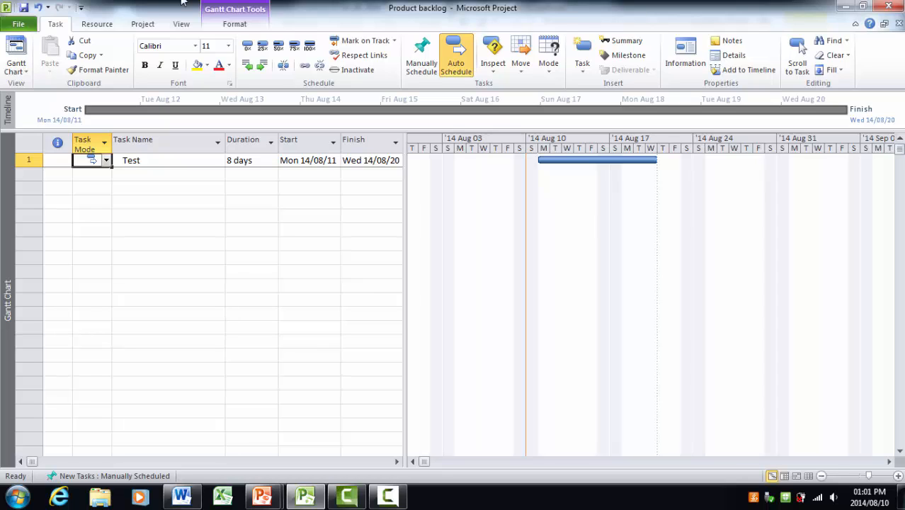
- Create a new base calendar named "PJP calendar" as a copy of the Standard calendar
left_click(142, 26)
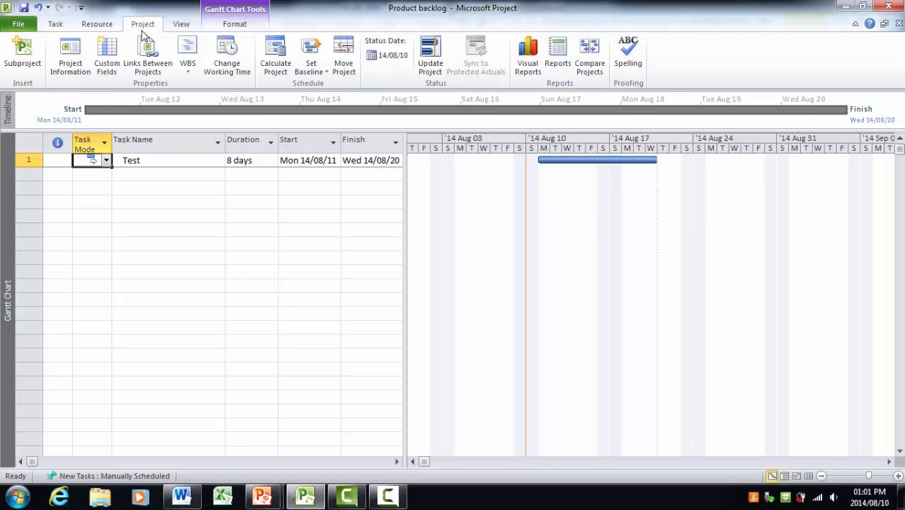
left_click(234, 64)
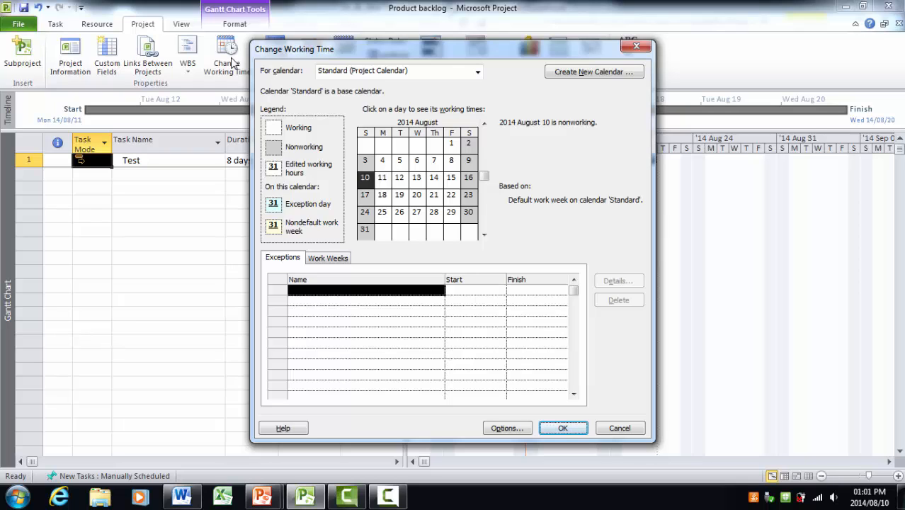
left_click(570, 72)
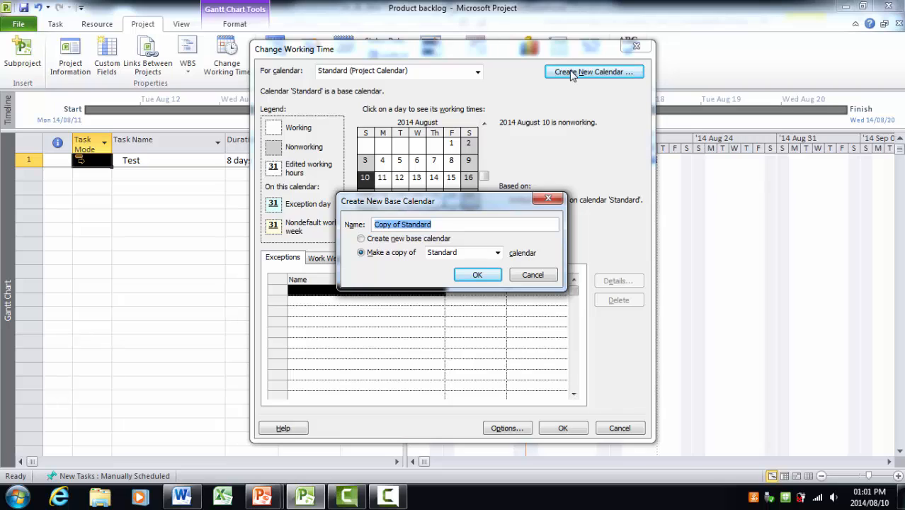
type("PJP")
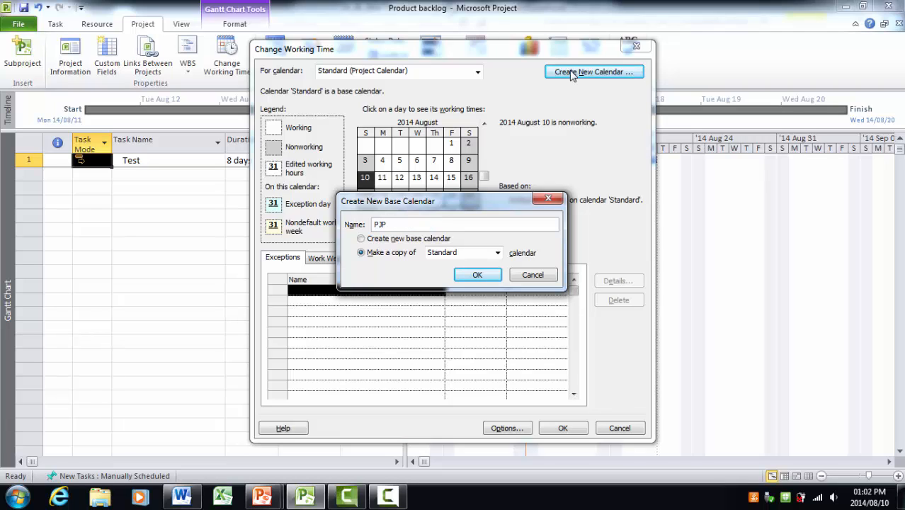
type(" calendar")
left_click(470, 279)
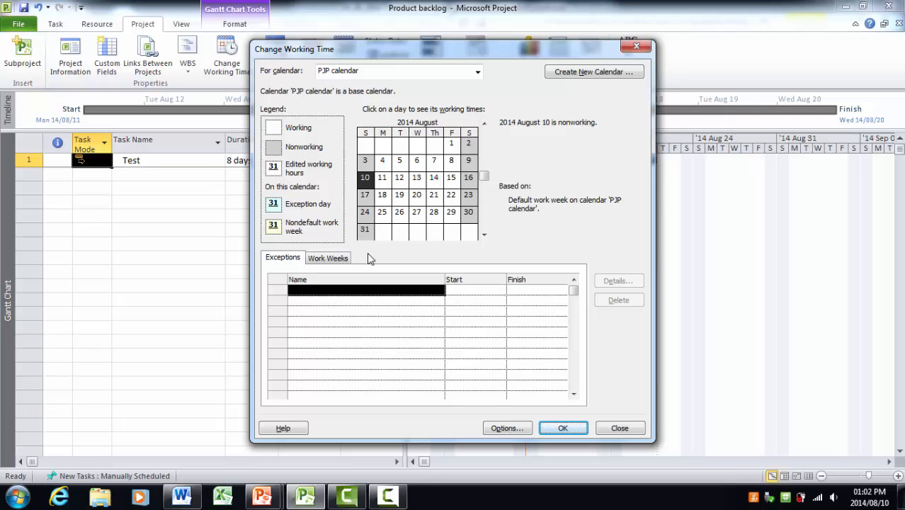
- In the PJP calendar's default work week, set Sunday to specific working times from 08:00 AM to 05:00 PM
left_click(330, 258)
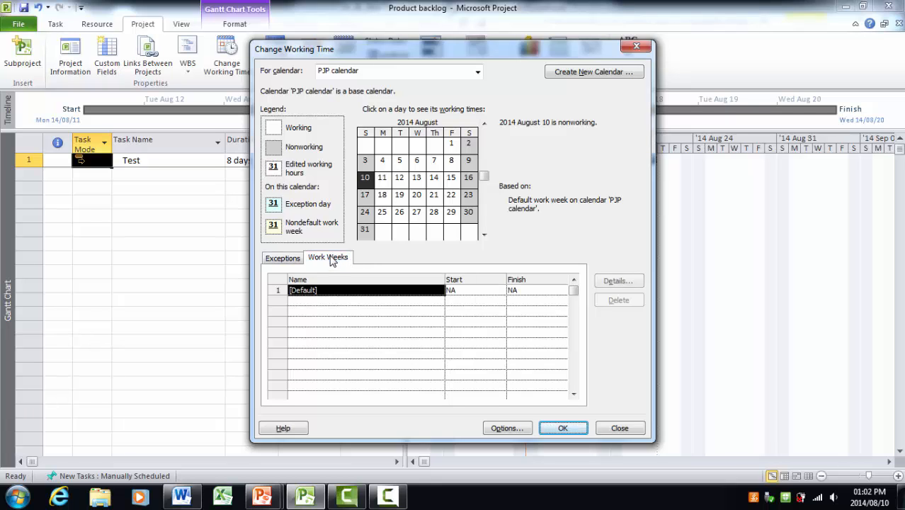
left_click(617, 282)
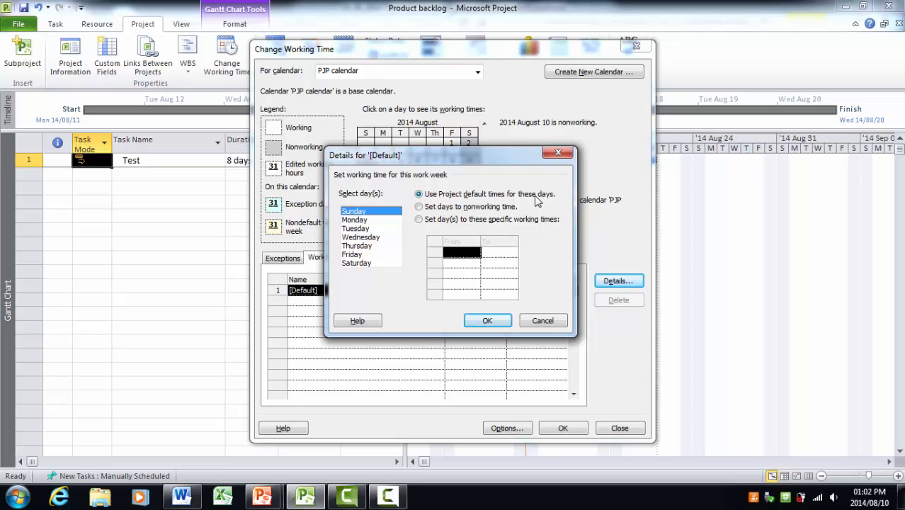
left_click(419, 220)
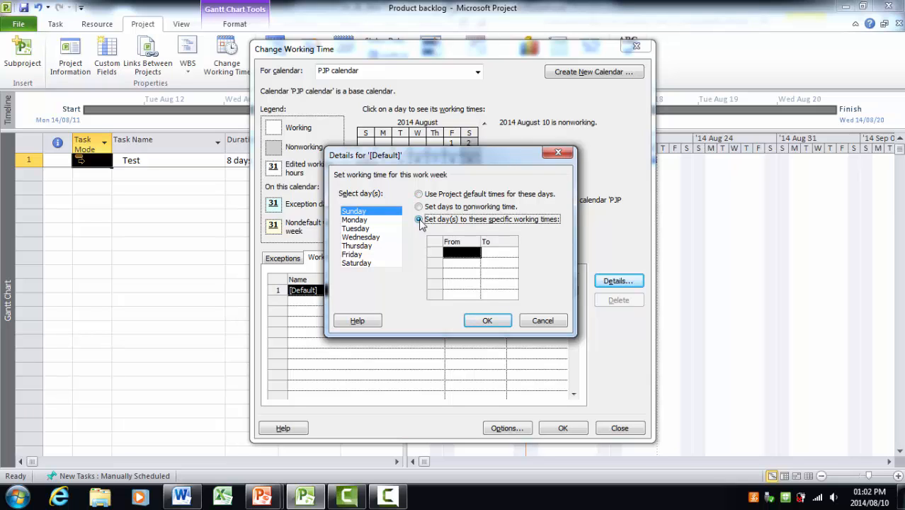
left_click(455, 253)
type("08")
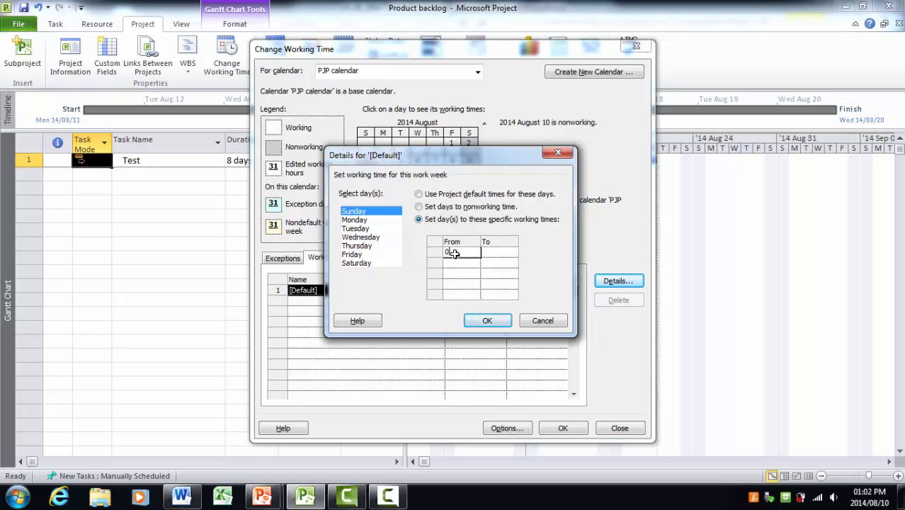
type(":00")
left_click(504, 254)
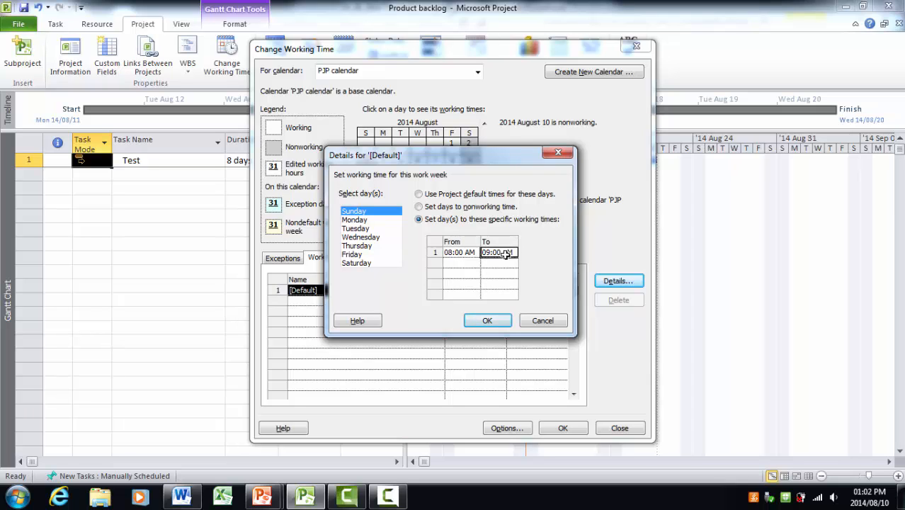
type("05:00")
key("Return")
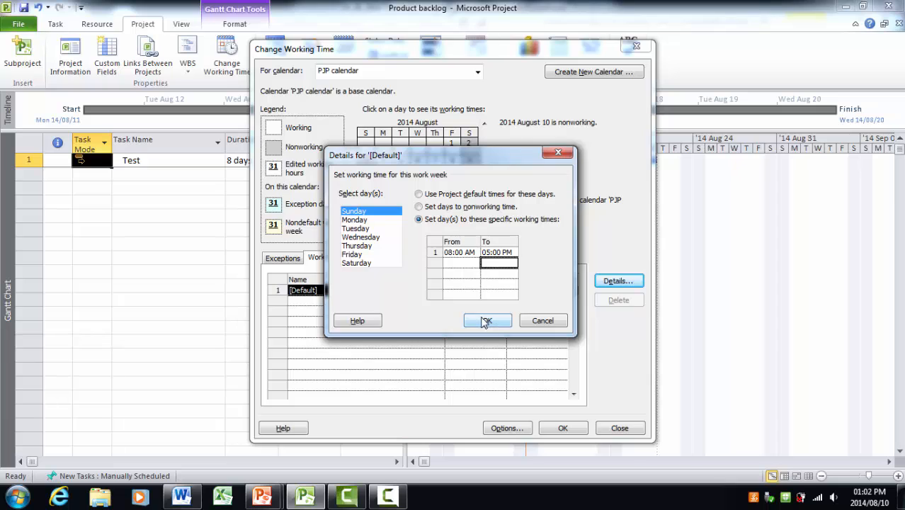
- Set Saturday to specific working times from 08:00 AM to 05:00 PM and apply the work week details
left_click(363, 262)
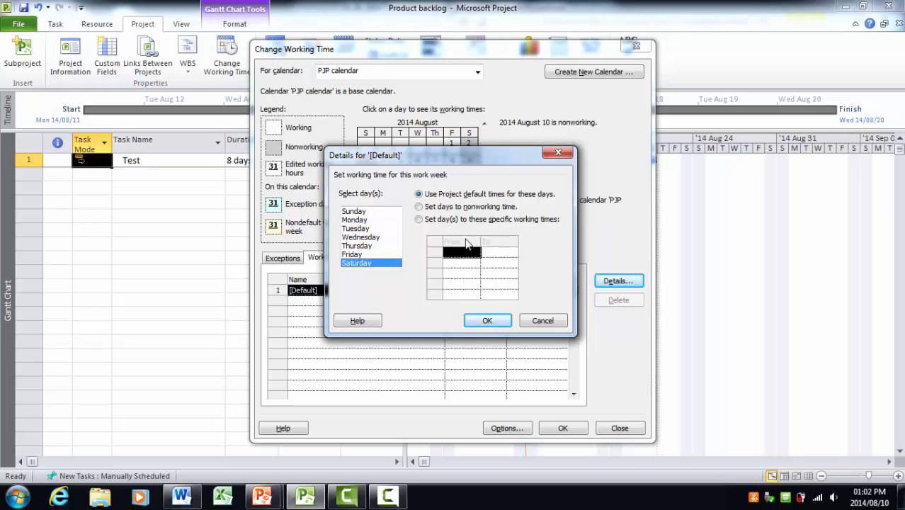
left_click(419, 220)
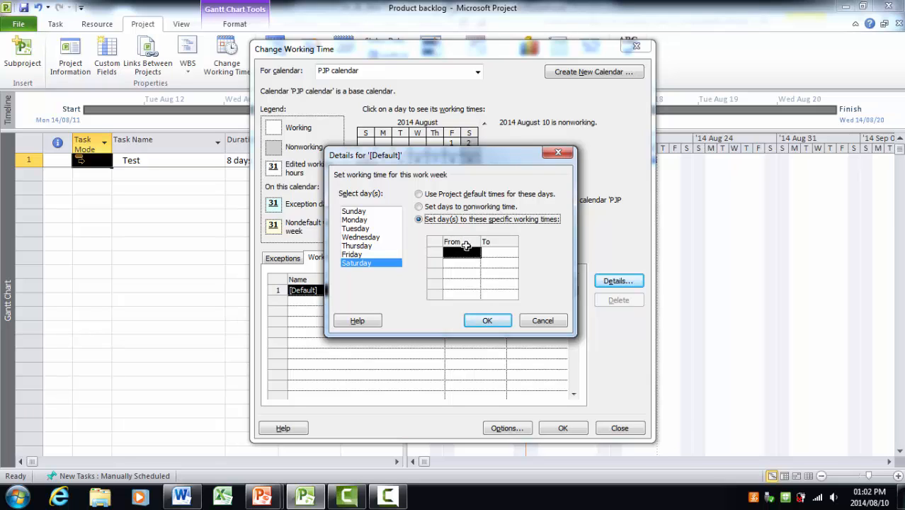
left_click(463, 250)
type("08")
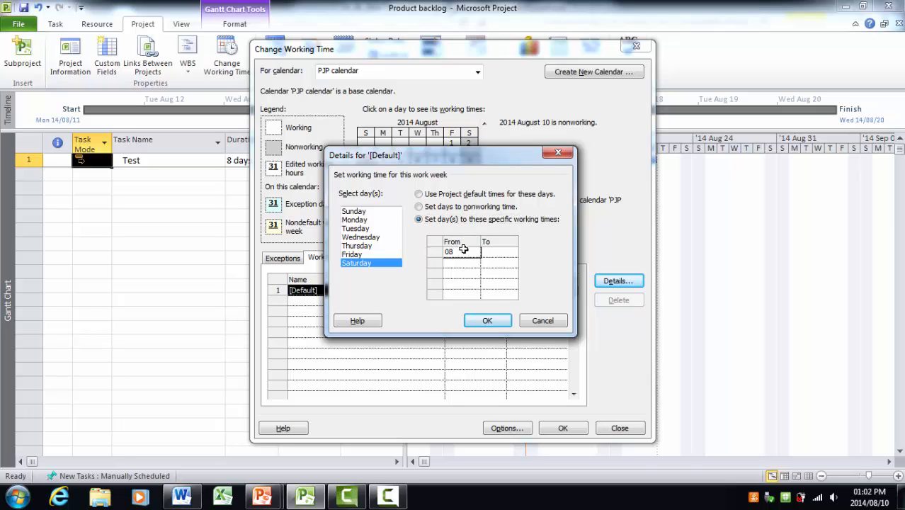
type(":00")
left_click(495, 254)
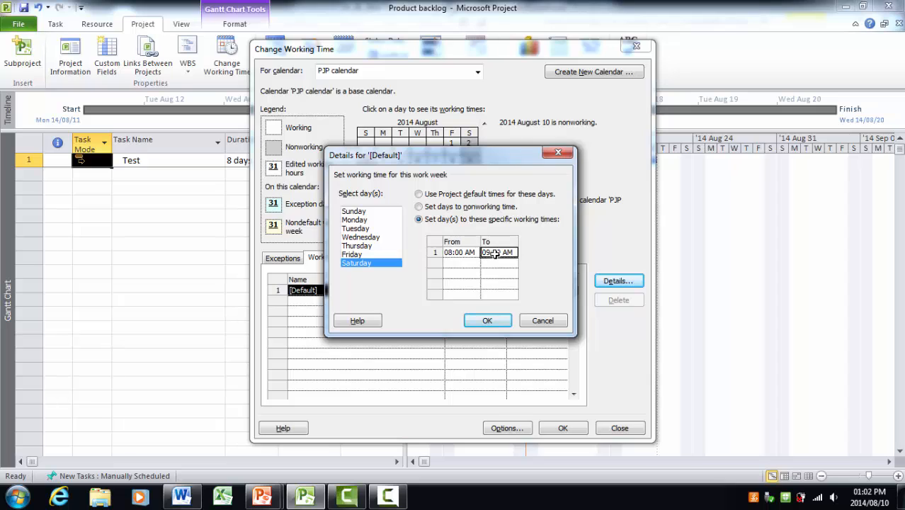
type("05:00")
key("Return")
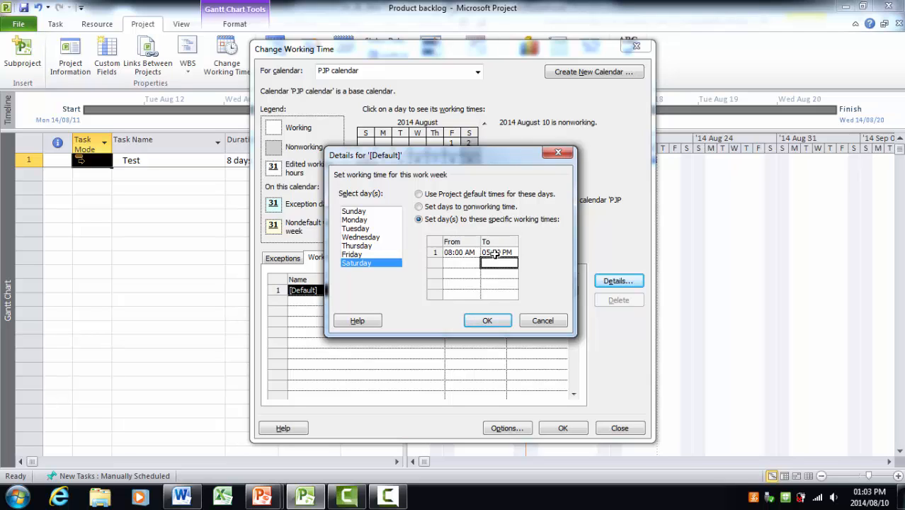
left_click(487, 322)
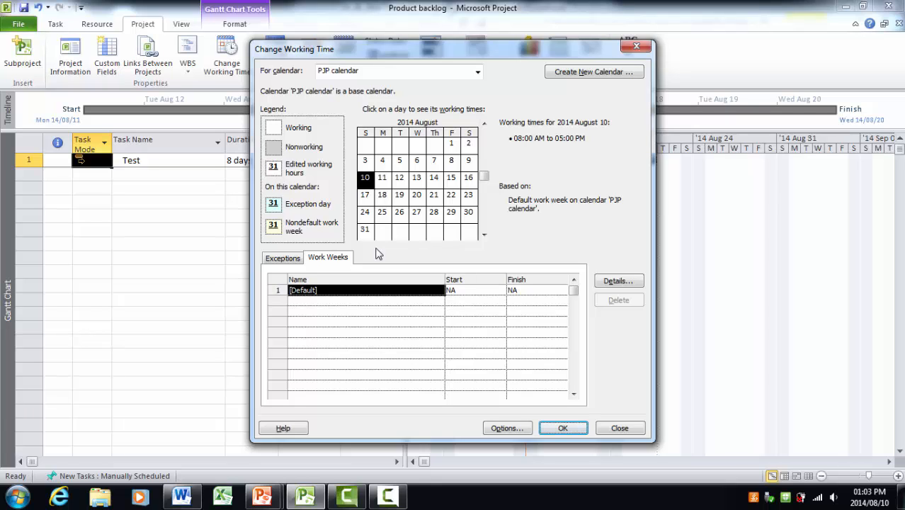
- Inspect the working times of 15 August 2014 and try setting Friday to nonworking time in the default work week
left_click(451, 180)
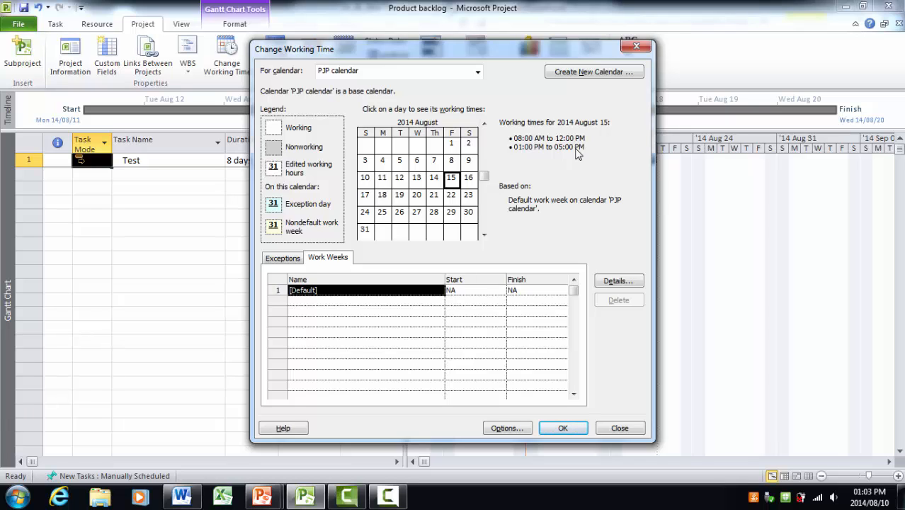
left_click(624, 283)
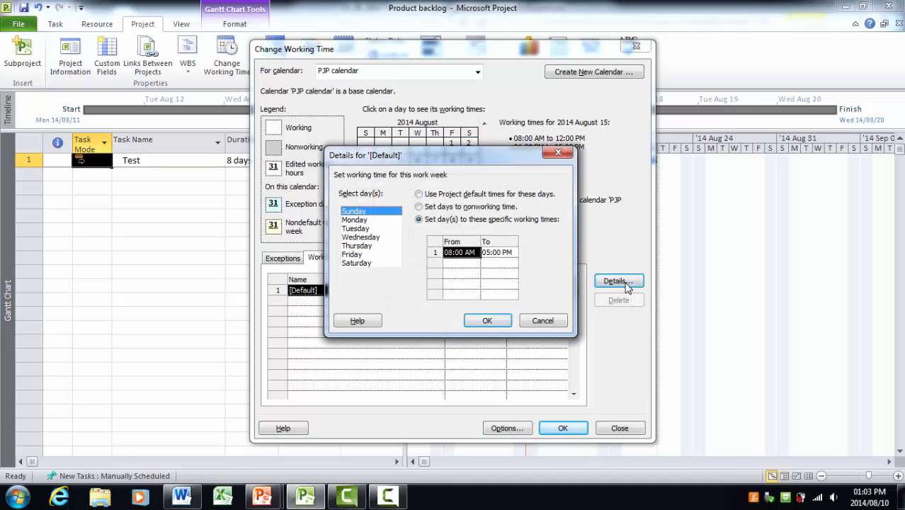
left_click(363, 255)
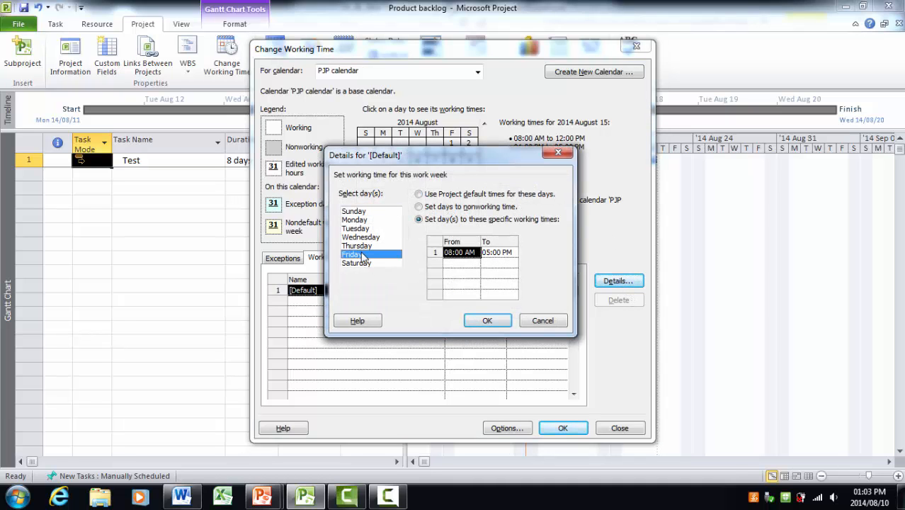
left_click(419, 220)
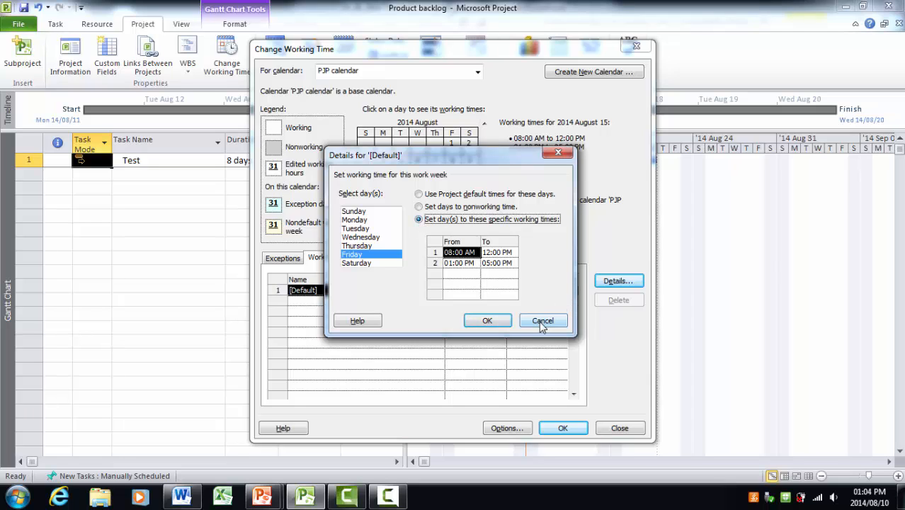
left_click(419, 206)
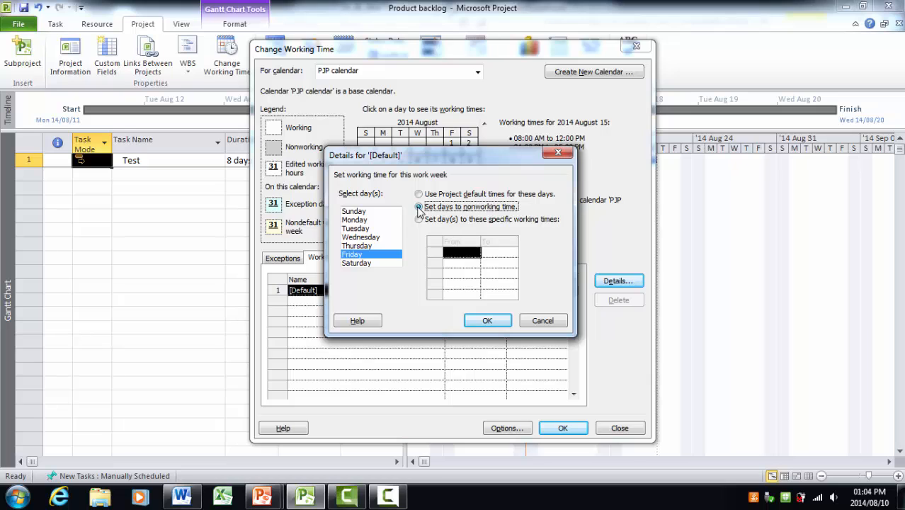
left_click(550, 322)
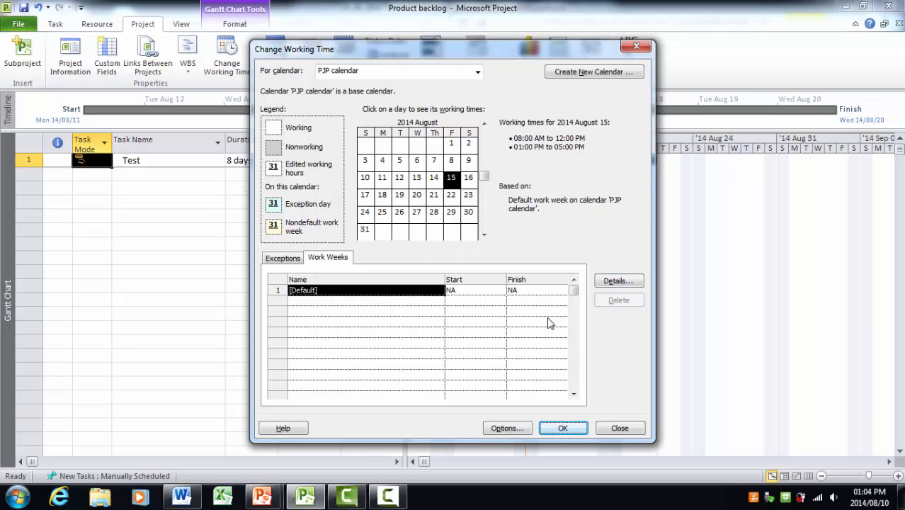
- Add a calendar exception named "Women's day" on 9 August 2014 and delete that exception again
left_click(269, 259)
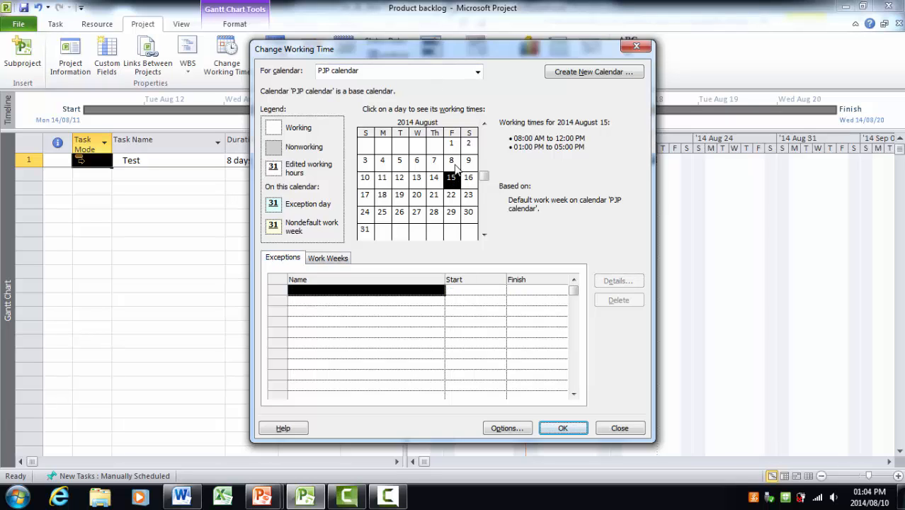
left_click(468, 163)
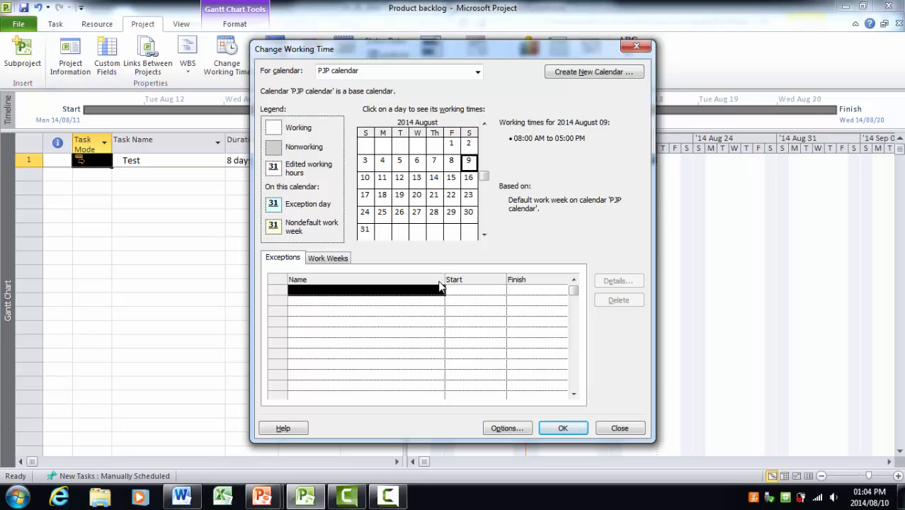
left_click(379, 289)
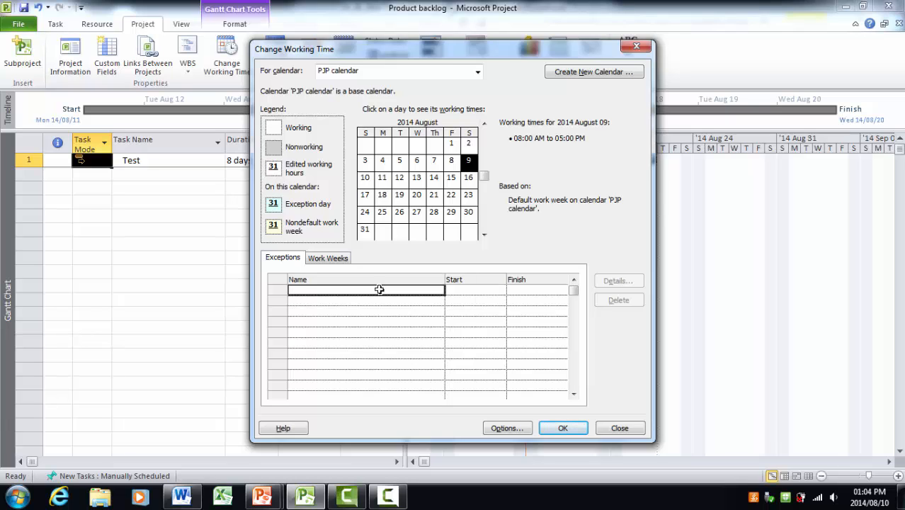
type("Worme")
key("BackSpace")
key("BackSpace")
key("BackSpace")
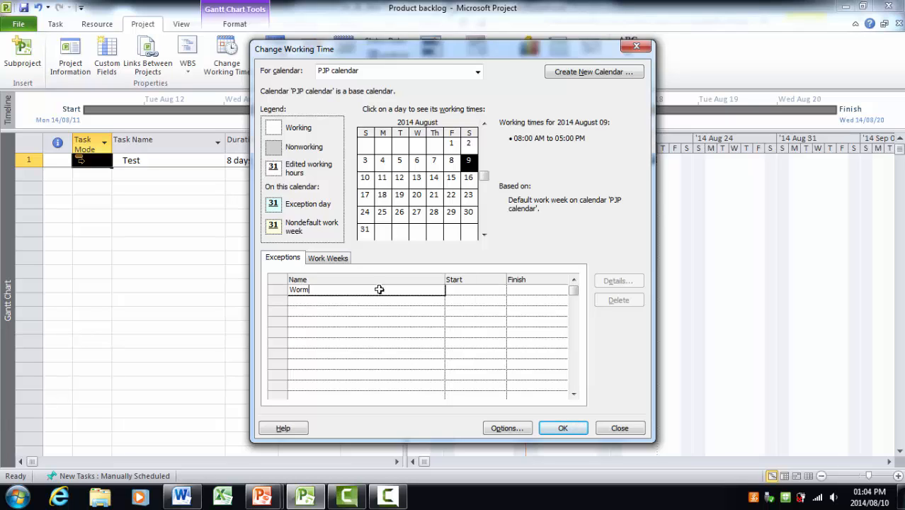
type("men's day")
key("Return")
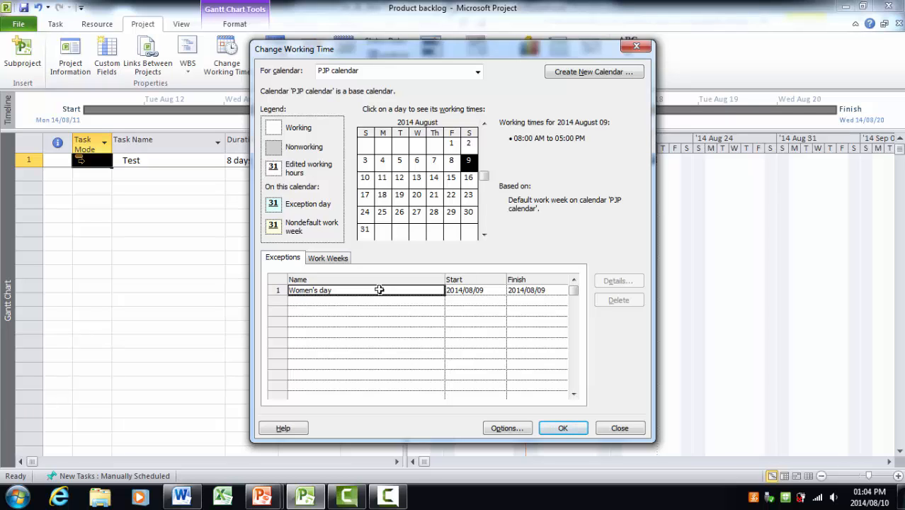
left_click(367, 290)
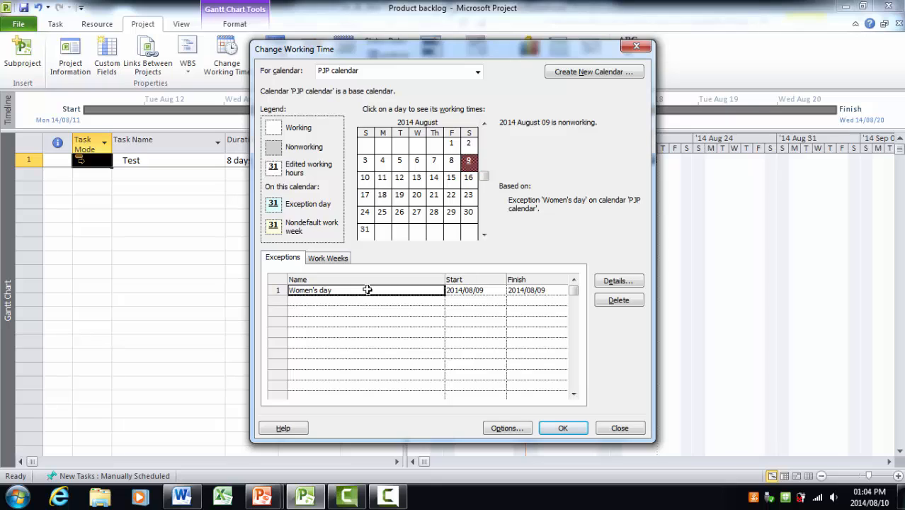
key("Delete")
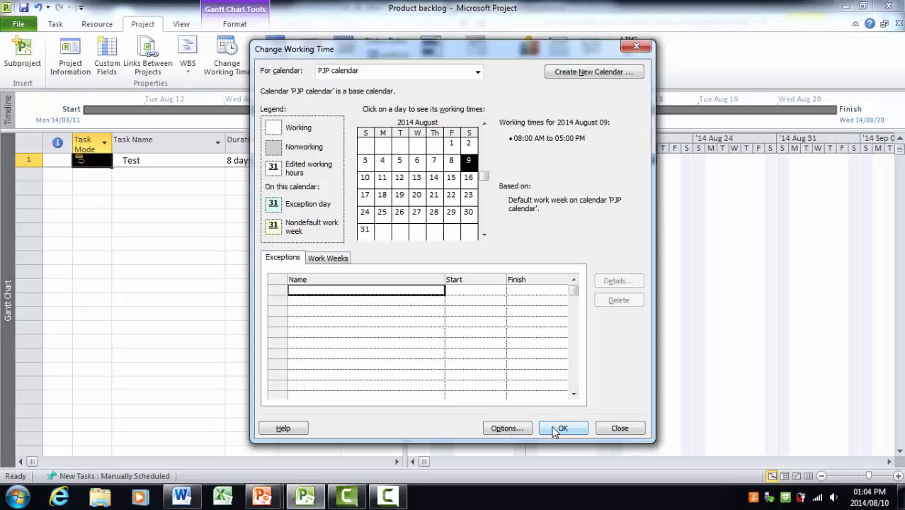
- Set new tasks in the Product backlog project to be created as Auto Scheduled and save the calendar changes
left_click(505, 429)
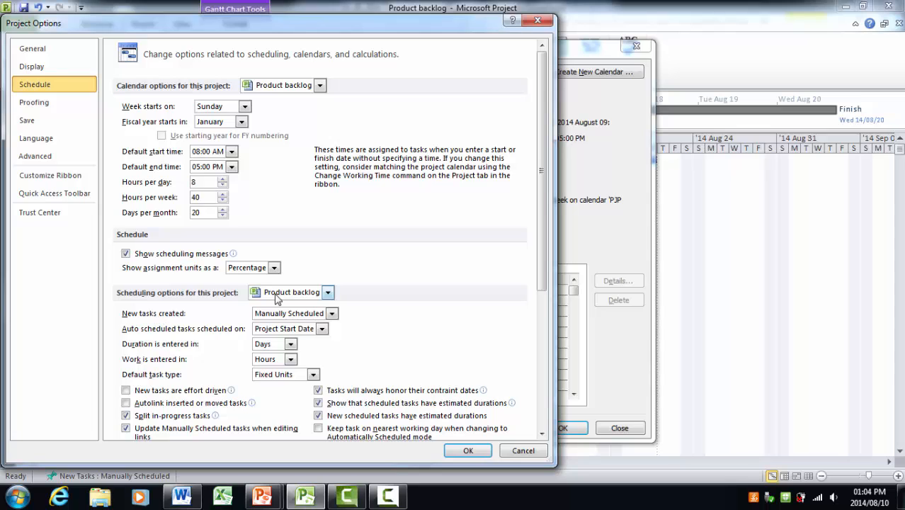
left_click(332, 313)
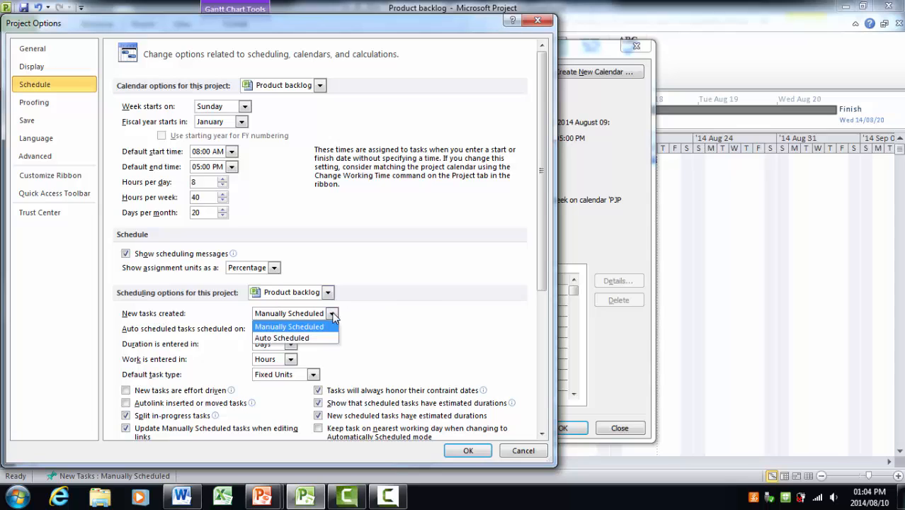
left_click(292, 338)
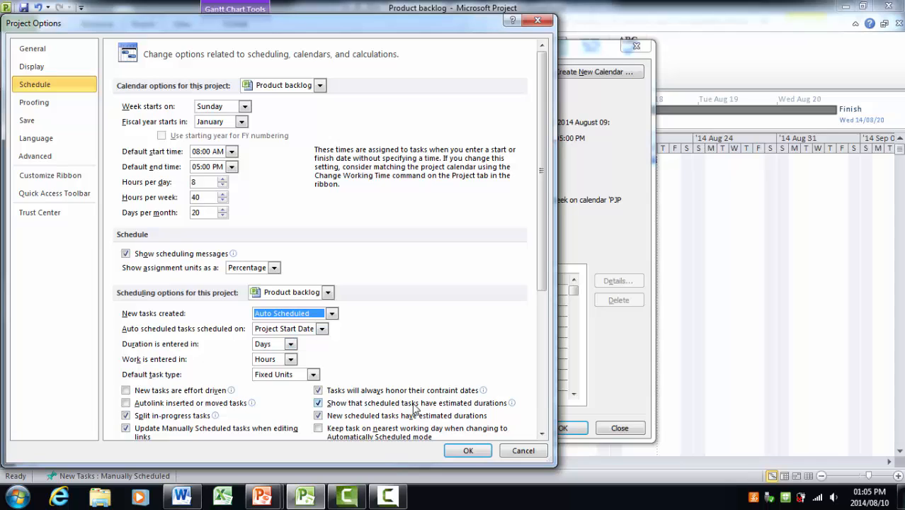
left_click(462, 450)
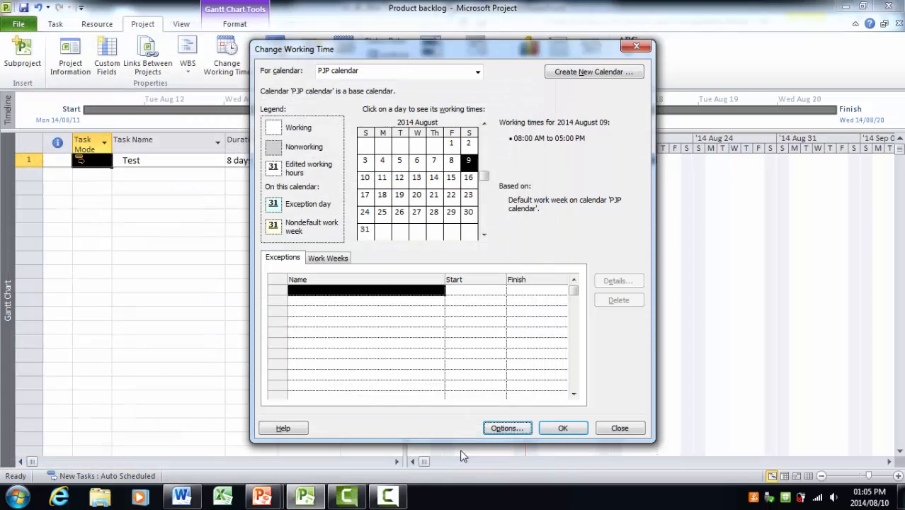
left_click(563, 428)
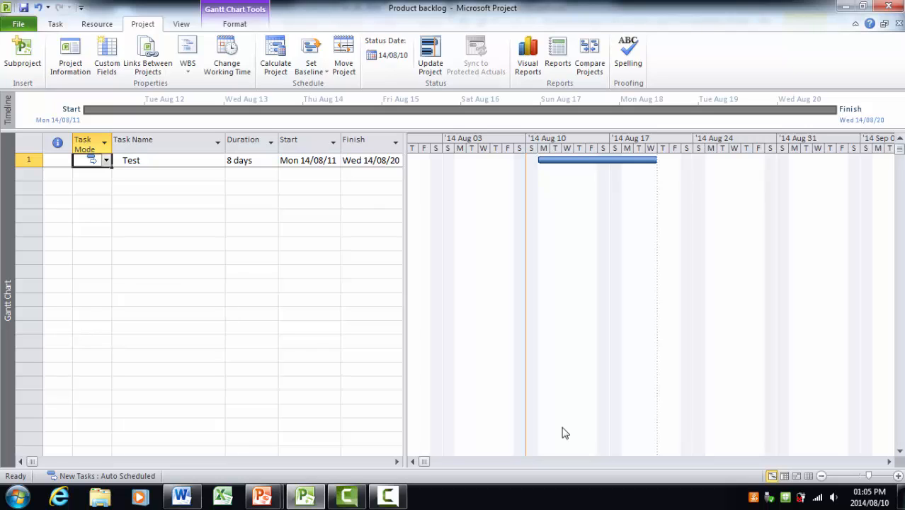
- Restore the Project window down and resize it to sit beside the Word document containing the task table
left_click(864, 7)
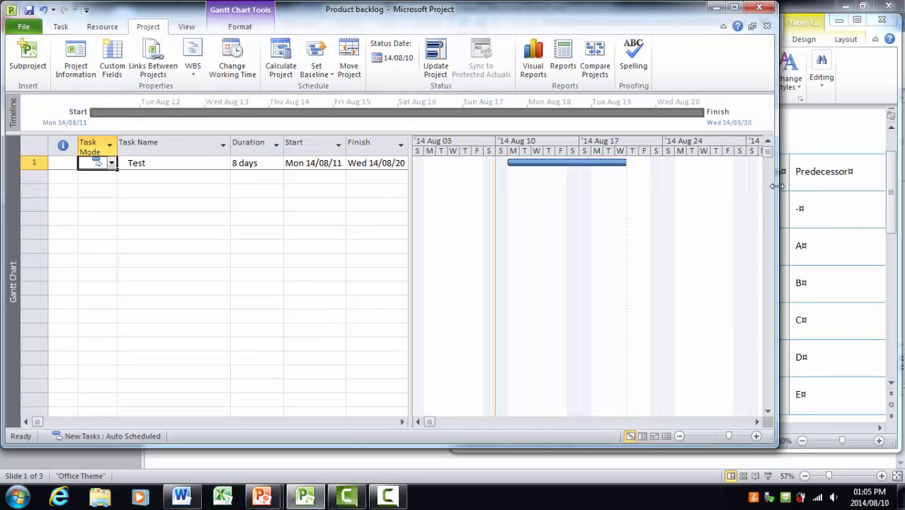
left_click_drag(771, 187, 456, 272)
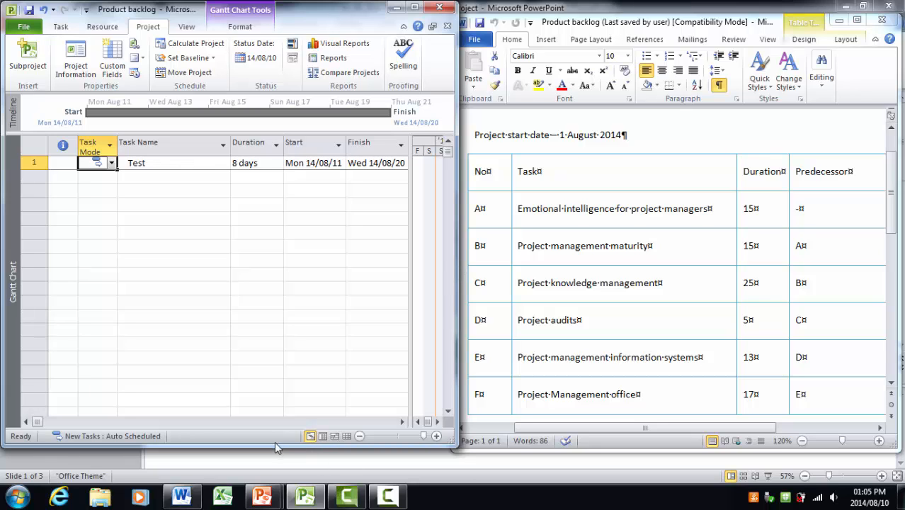
left_click_drag(276, 447, 272, 472)
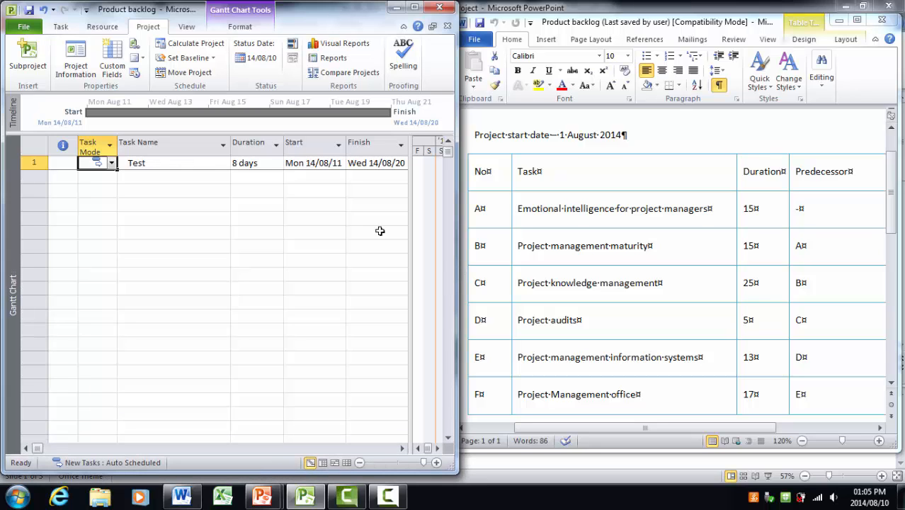
- Rename the Test task in Microsoft Project as "Emotional intelligence for project managers", matching task A in the Word table
left_click(540, 213)
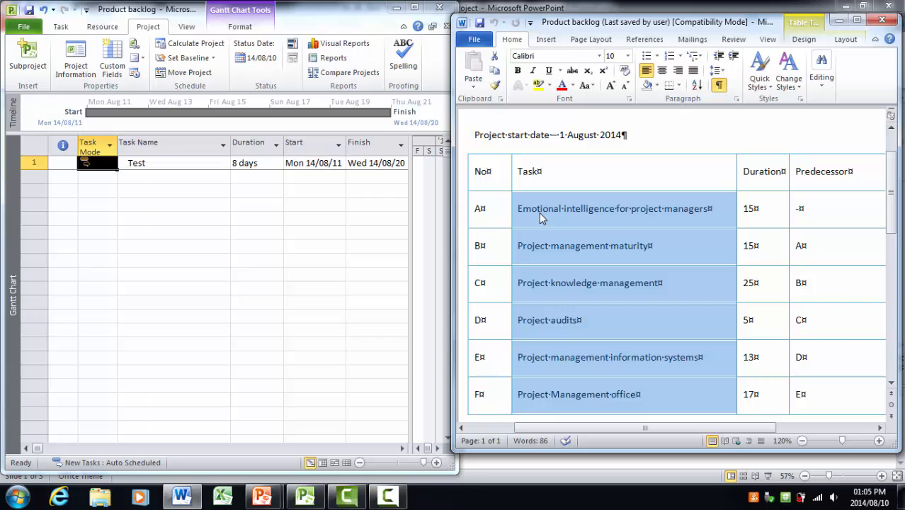
left_click(150, 173)
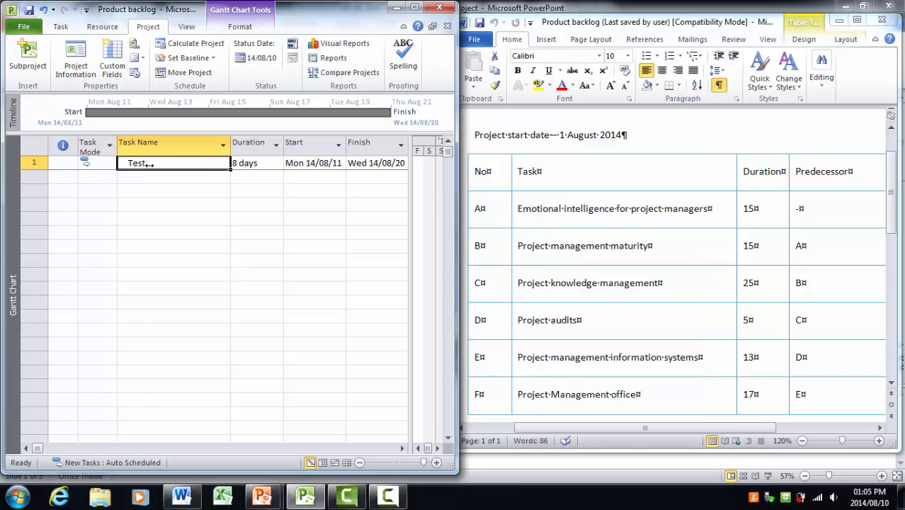
left_click(149, 164)
type("Emot")
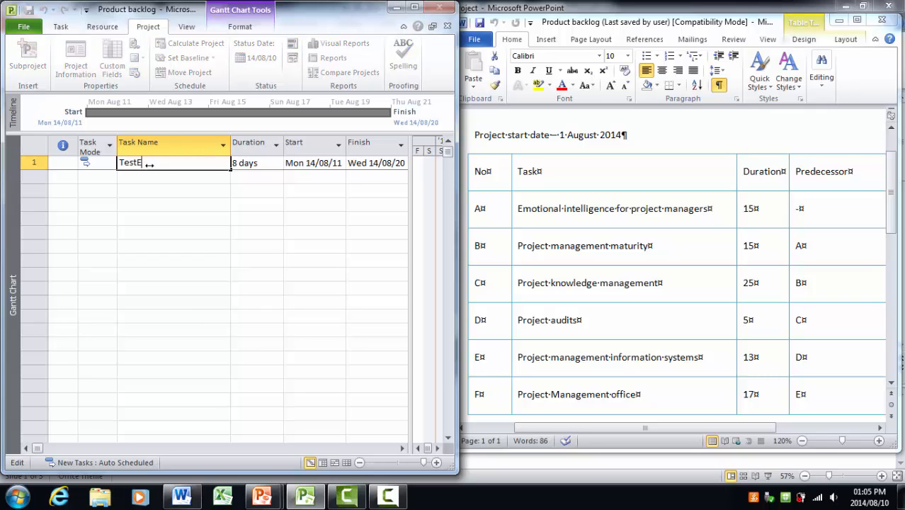
key("BackSpace")
key("BackSpace")
key("BackSpace")
key("BackSpace")
key("BackSpace")
key("BackSpace")
key("BackSpace")
key("BackSpace")
type("Emotional intelli")
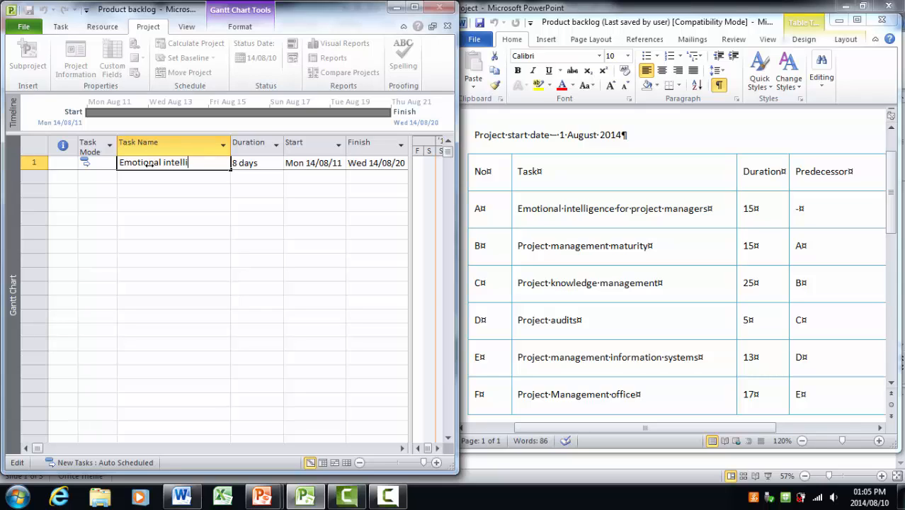
type("gence for pro")
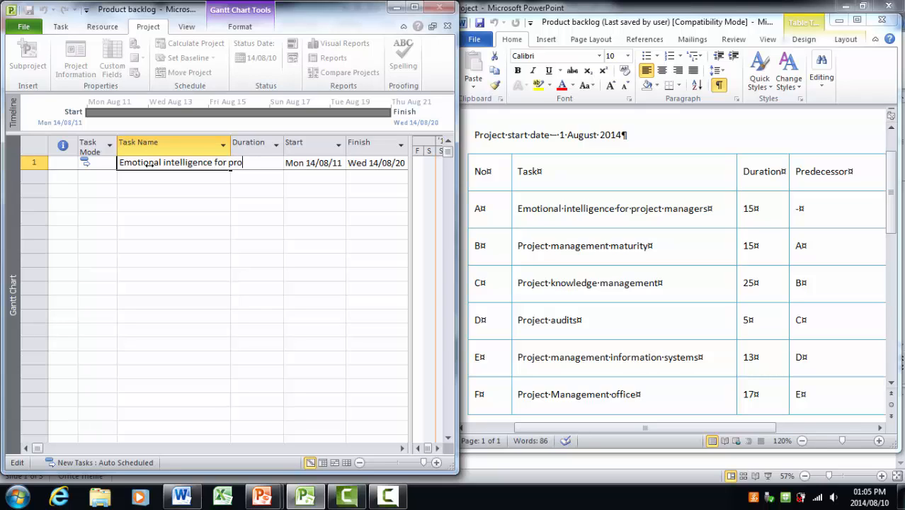
type("ject managers")
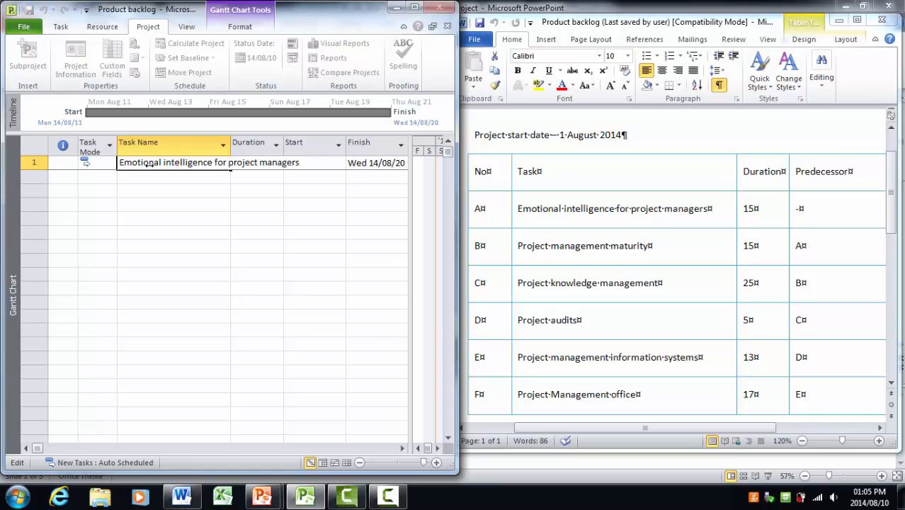
key("Return")
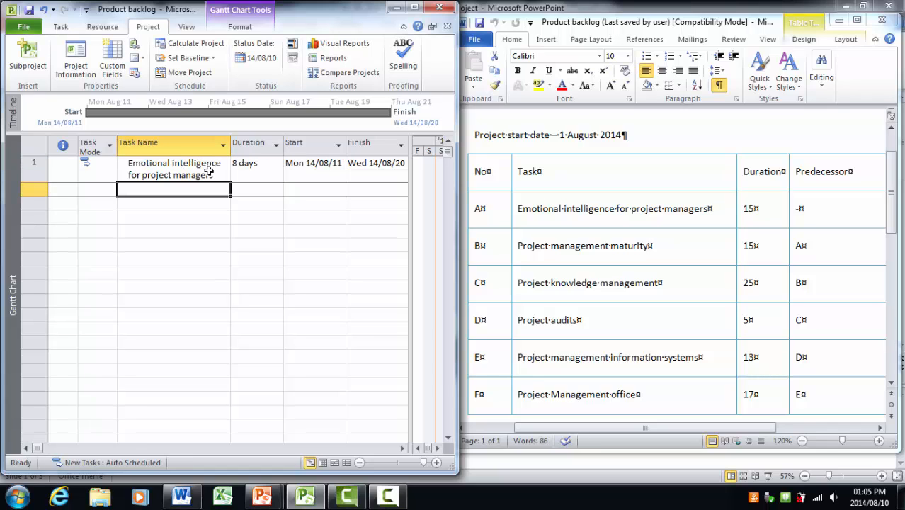
- Make the "Project start date – 1 August 2014" line above the table in the Word document bold
left_click(240, 169)
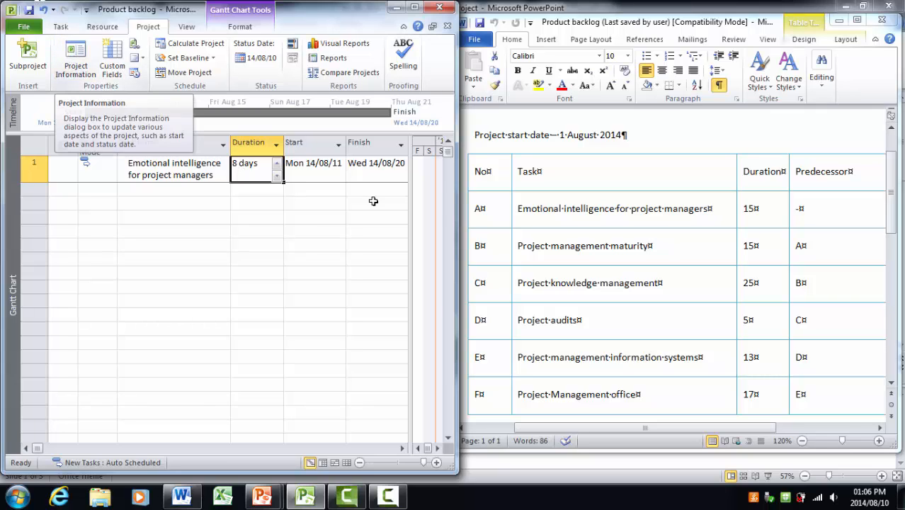
left_click_drag(606, 187, 469, 207)
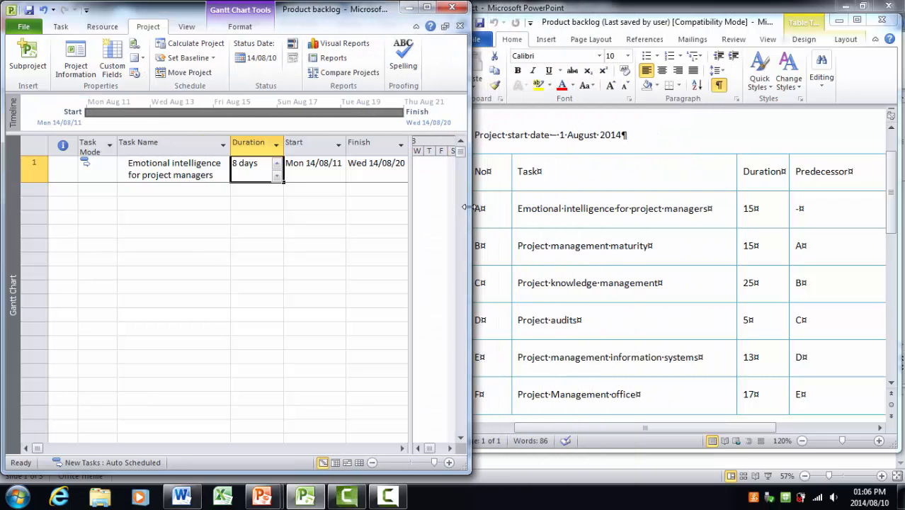
left_click(608, 135)
triple_click(634, 137)
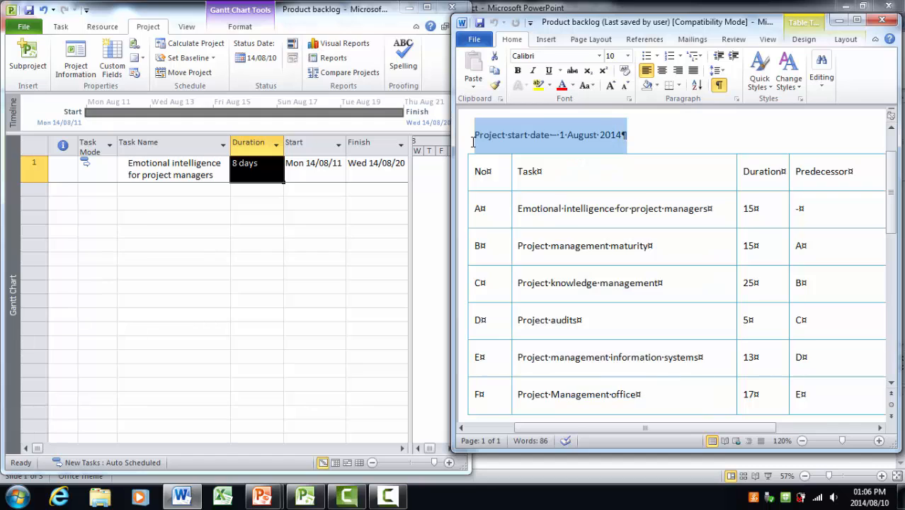
left_click(517, 71)
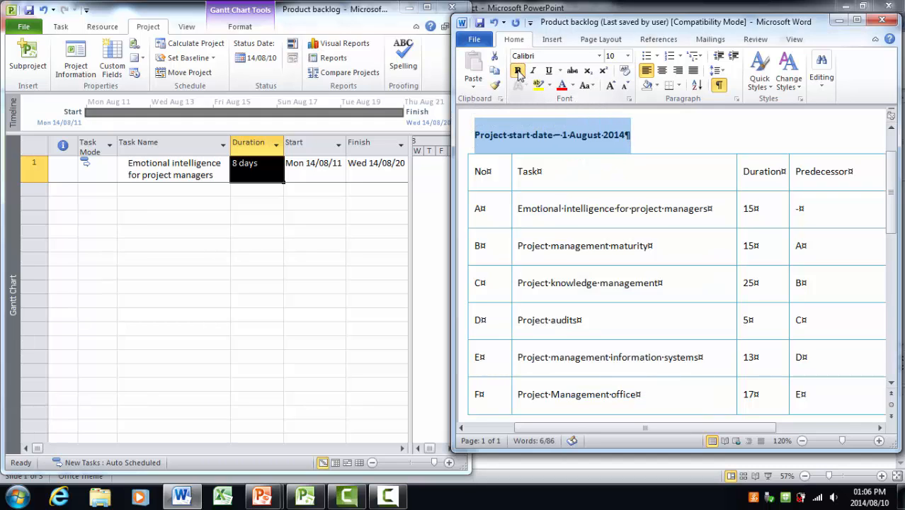
- Widen the Microsoft Project window and set the project's start date to 1 August 2014 and its calendar to PJP calendar
left_click(376, 289)
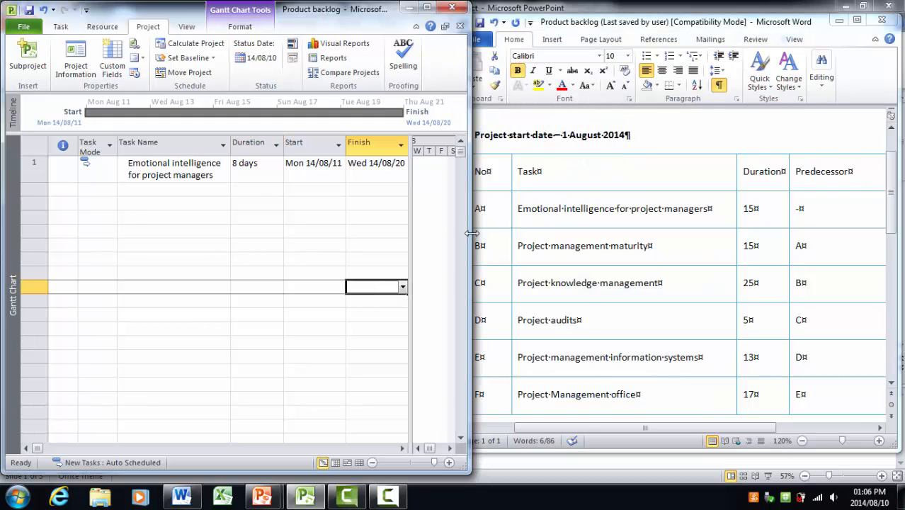
left_click_drag(469, 202, 857, 205)
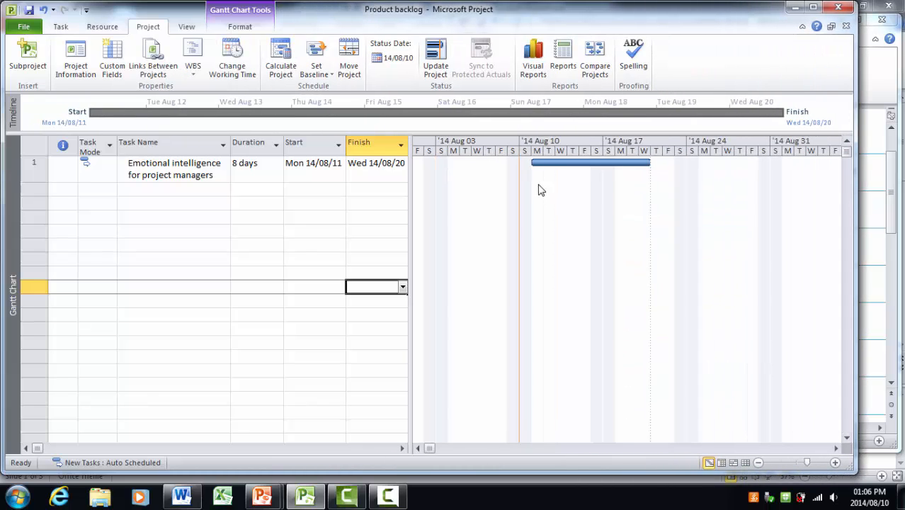
mouse_move(543, 163)
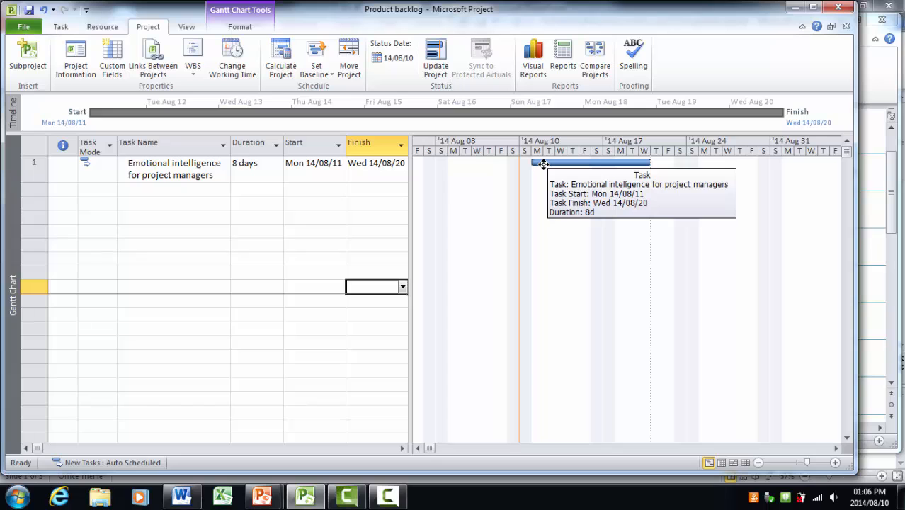
left_click(77, 59)
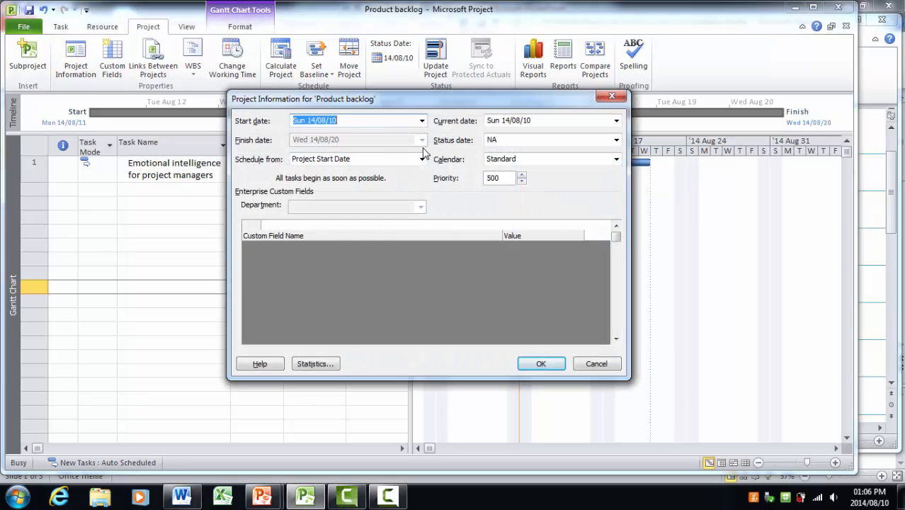
left_click(421, 122)
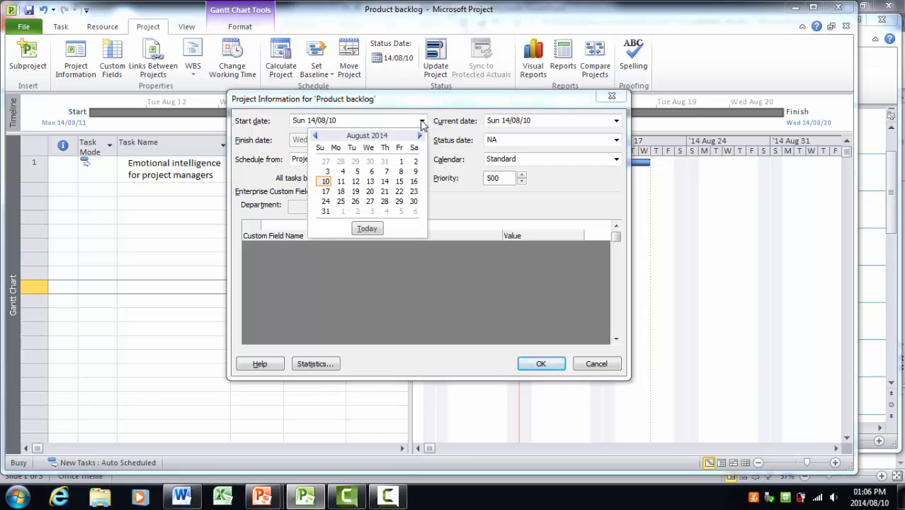
left_click(401, 162)
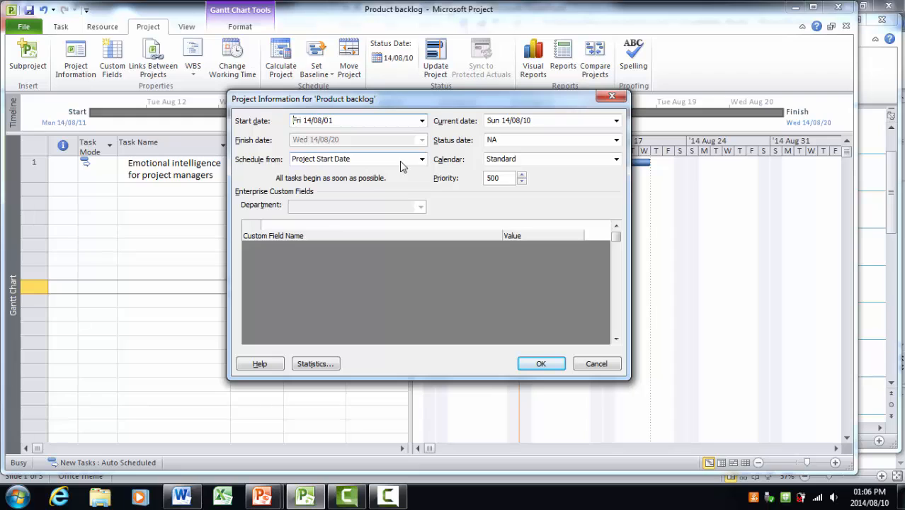
left_click(616, 159)
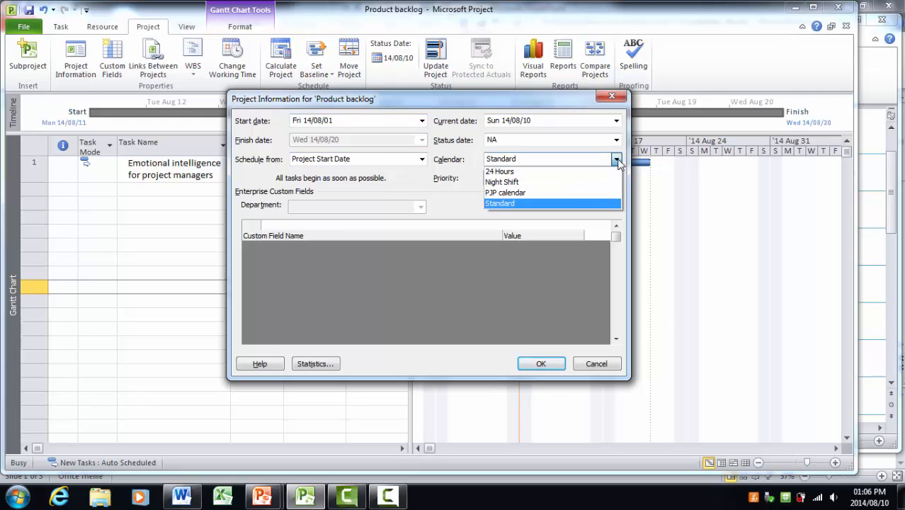
left_click(531, 194)
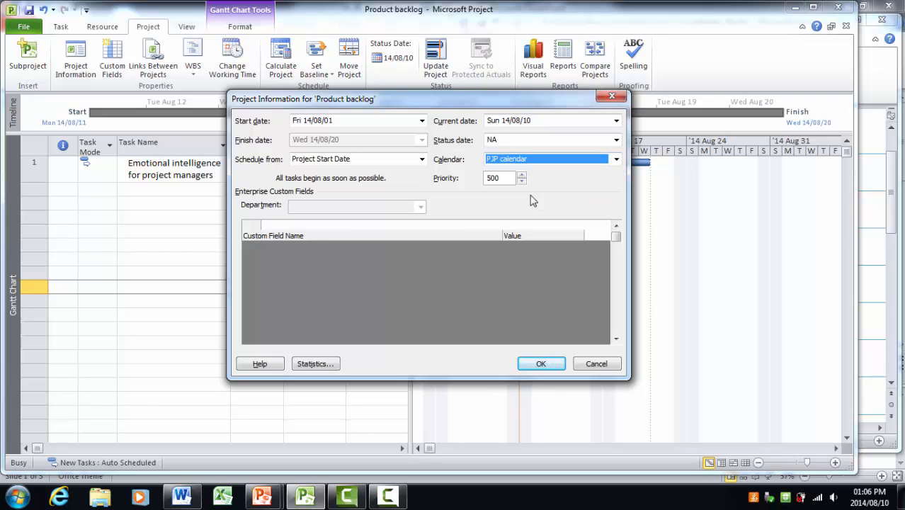
left_click(541, 364)
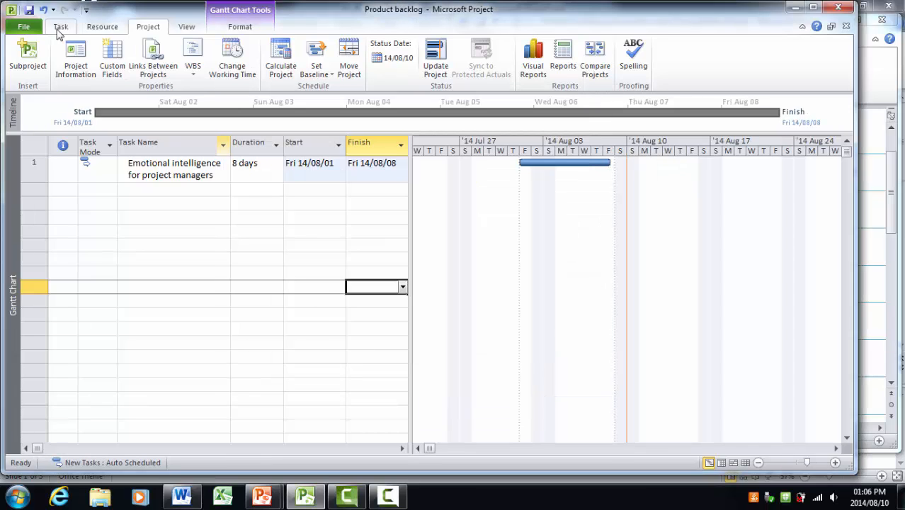
- Review the project information and the working times of the PJP calendar for August 2014
left_click(75, 57)
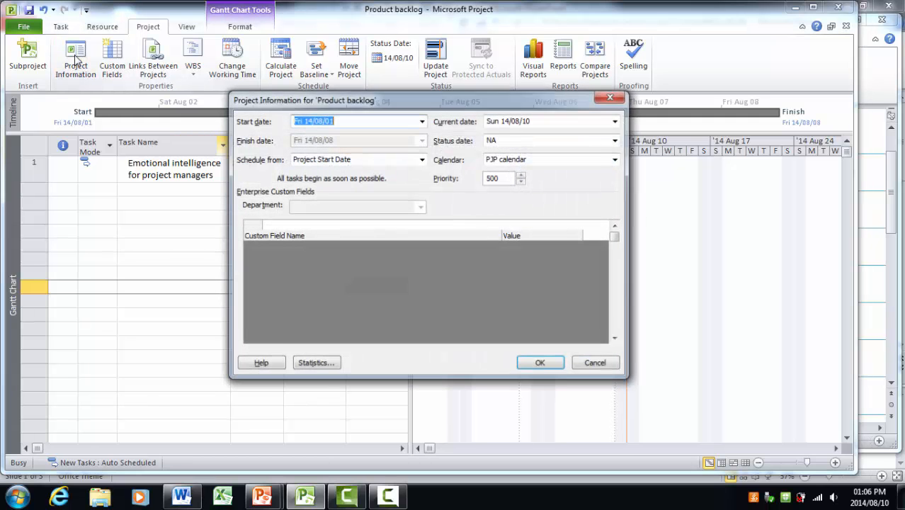
left_click(536, 364)
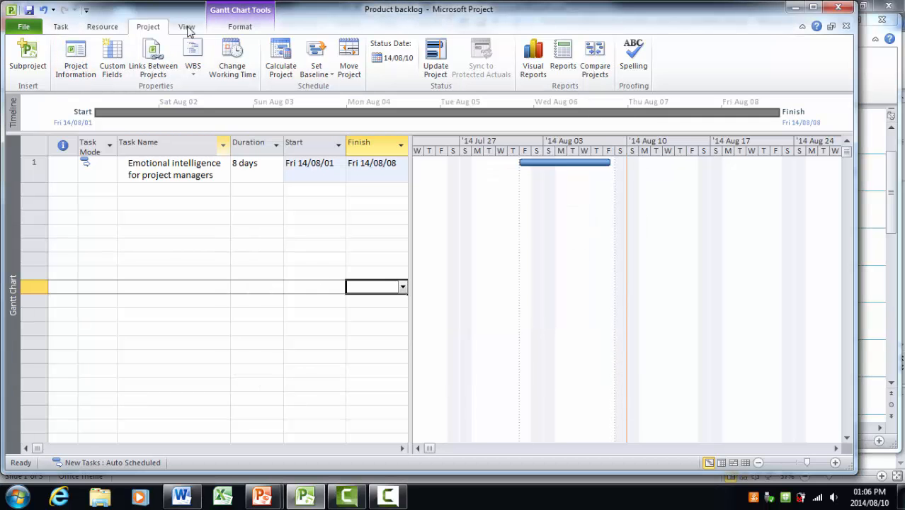
left_click(234, 65)
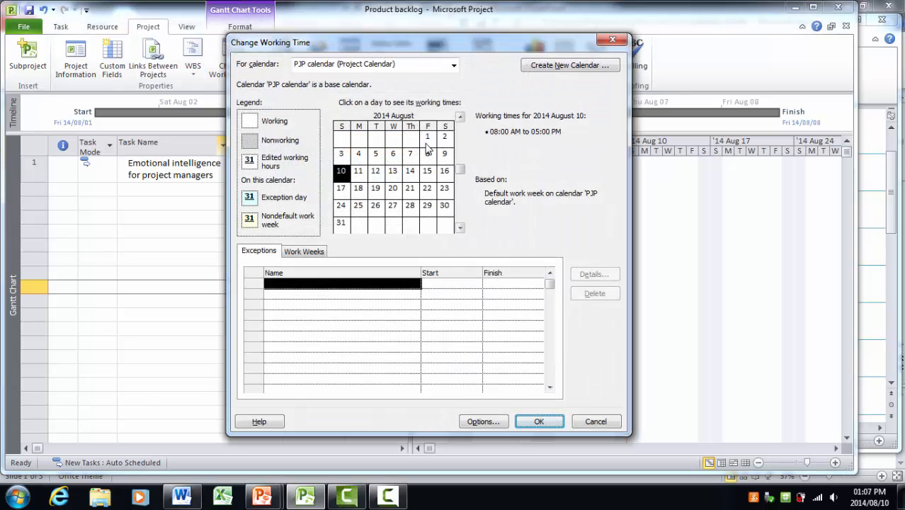
left_click(539, 421)
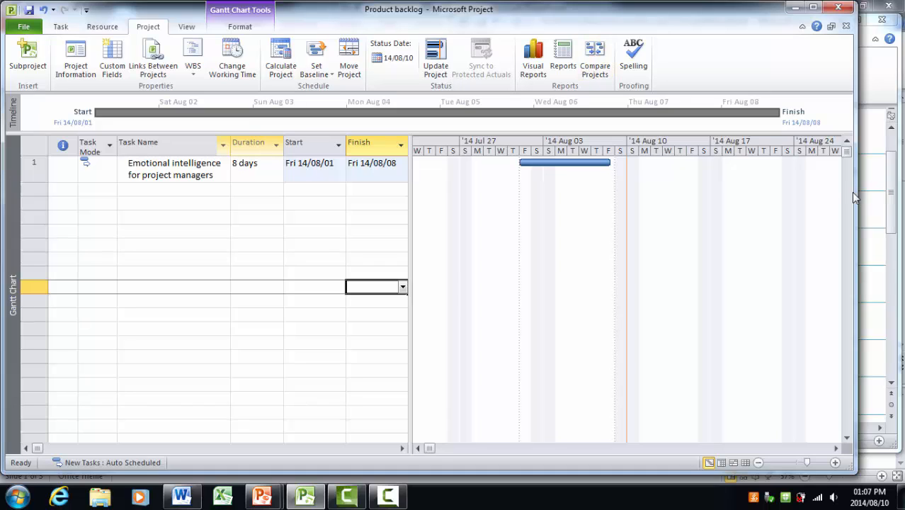
- Narrow the Project window to reveal the Word table and set the first task's duration to 15 days
left_click_drag(855, 191, 447, 259)
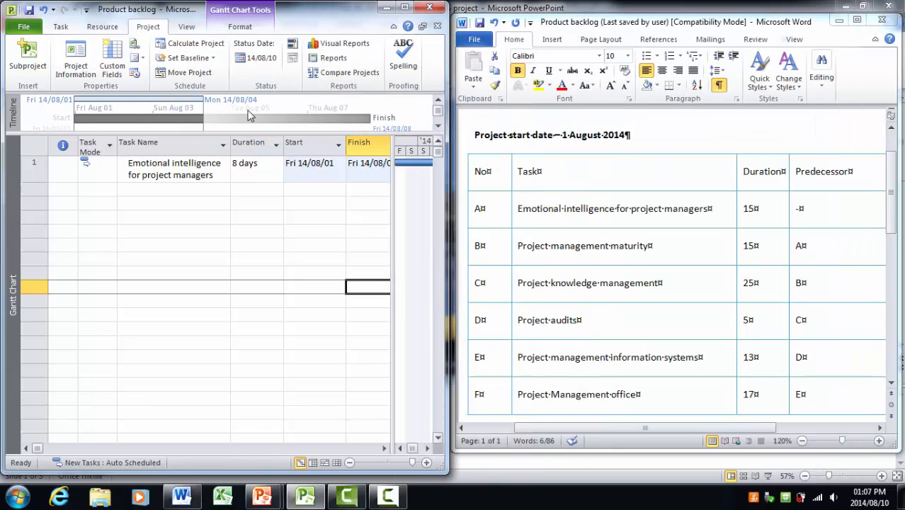
left_click(245, 163)
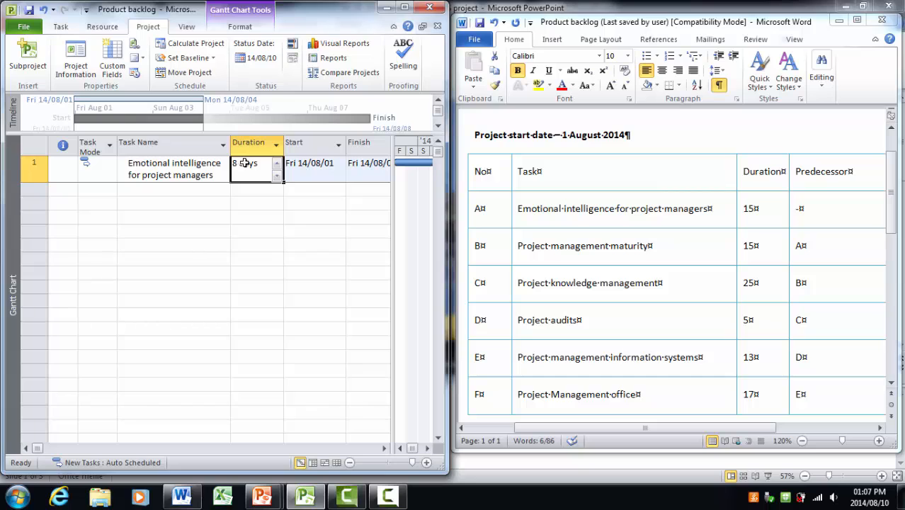
type("15")
key("Return")
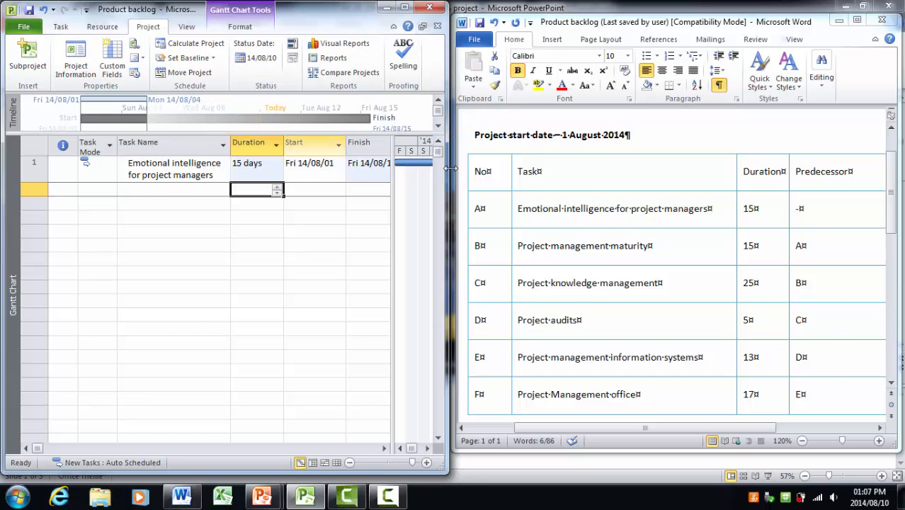
- Narrow the Word window, widen the Project window and enlarge the task table to show the full Finish column
left_click_drag(453, 167, 508, 167)
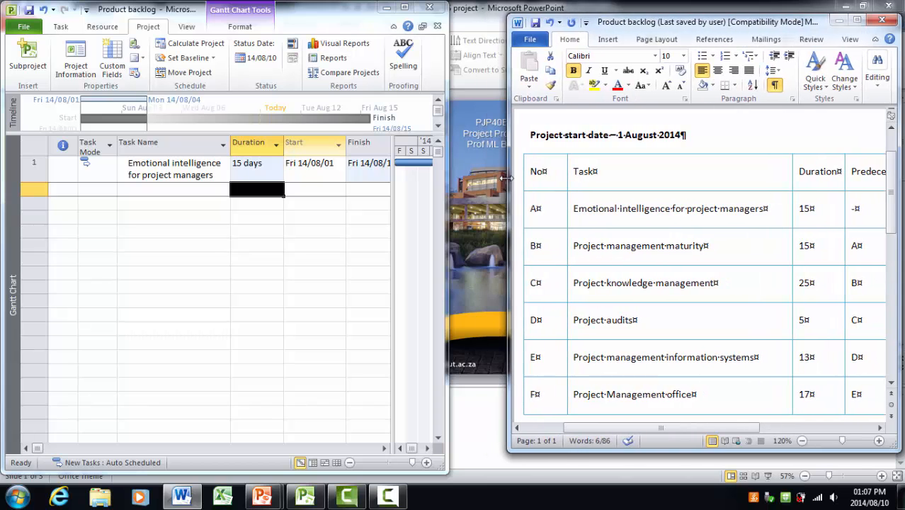
left_click_drag(446, 186, 657, 179)
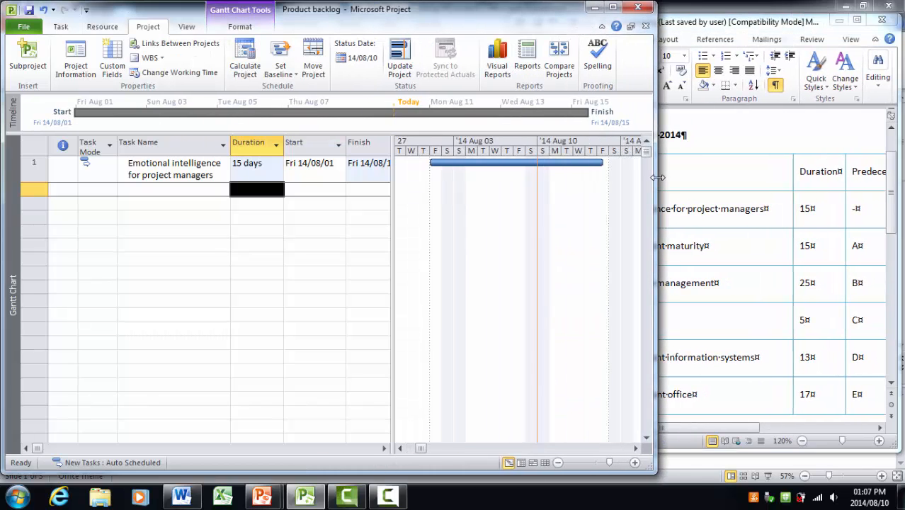
left_click(360, 165)
left_click_drag(392, 159, 419, 153)
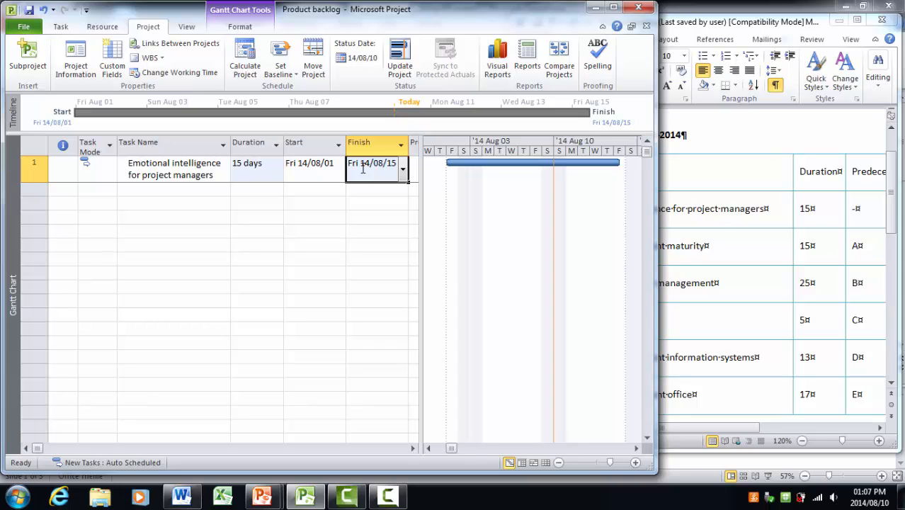
- Copy the names and durations of tasks B to F from the Word table and paste them below the first task in Project
key("alt+Tab")
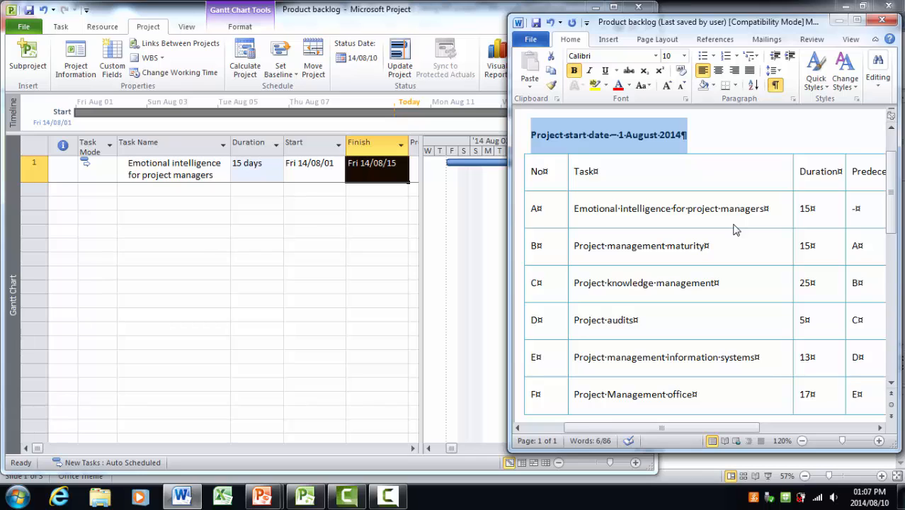
left_click_drag(572, 246, 804, 385)
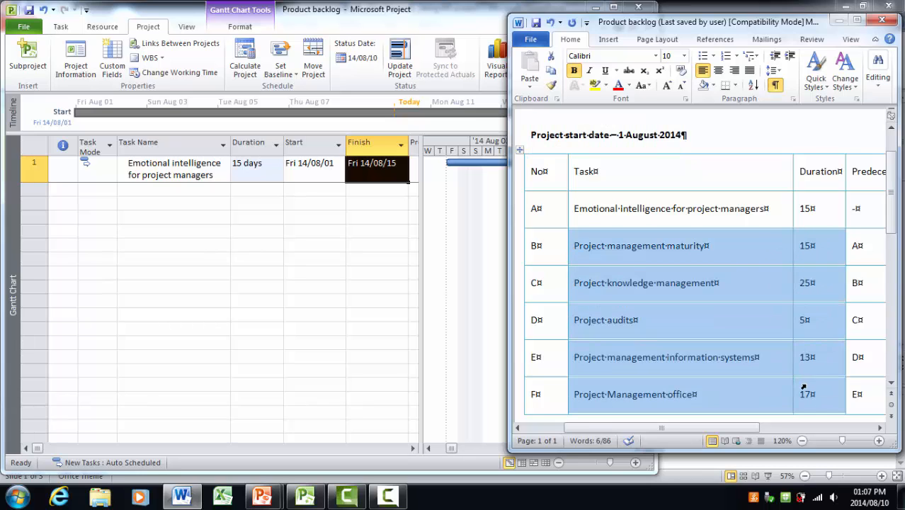
right_click(584, 253)
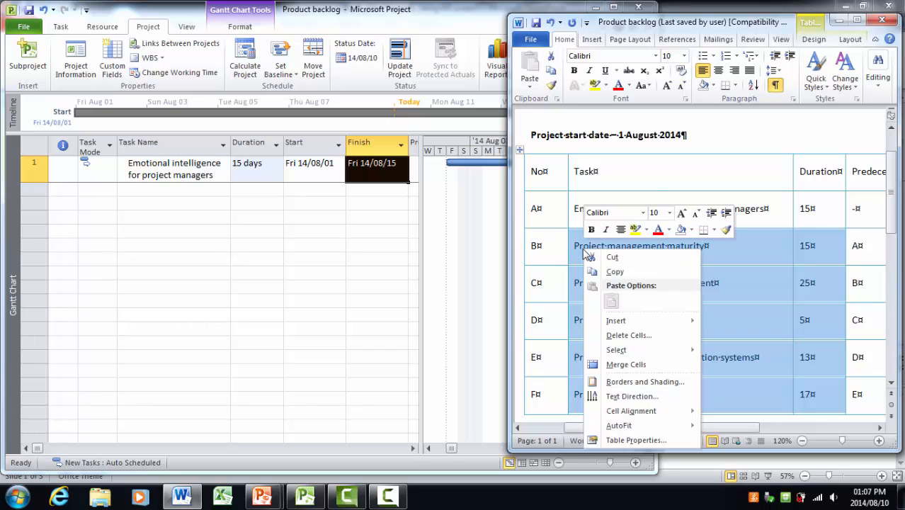
left_click(602, 273)
left_click(144, 191)
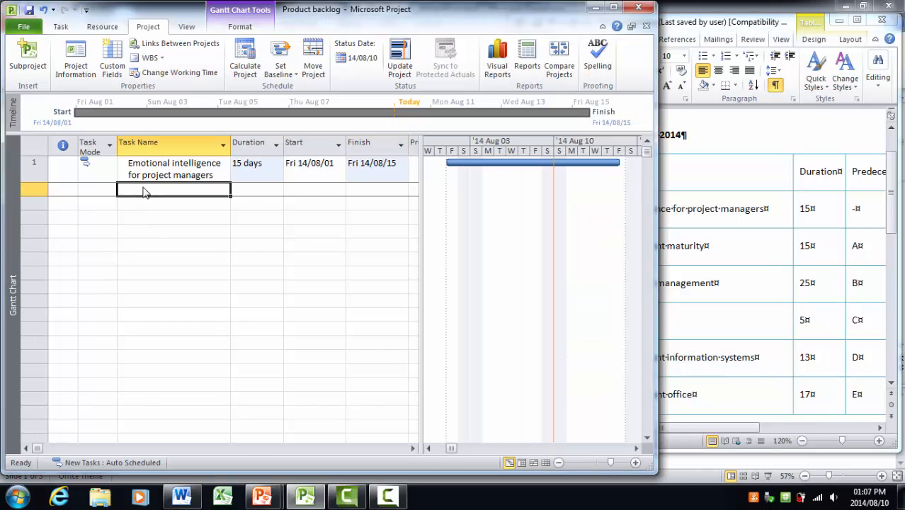
right_click(144, 191)
left_click(161, 223)
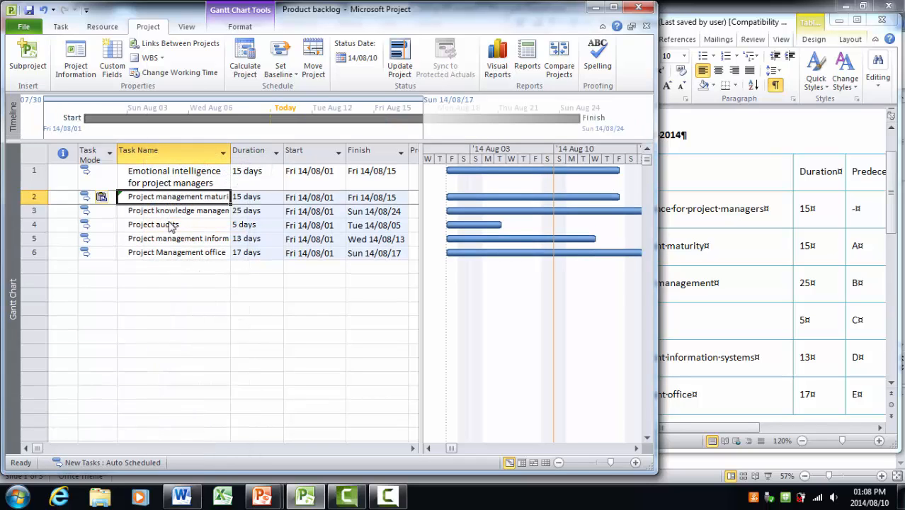
- Maximise the Project window and link all six tasks in sequence, from Emotional intelligence for project managers to Project Management office
left_click(613, 9)
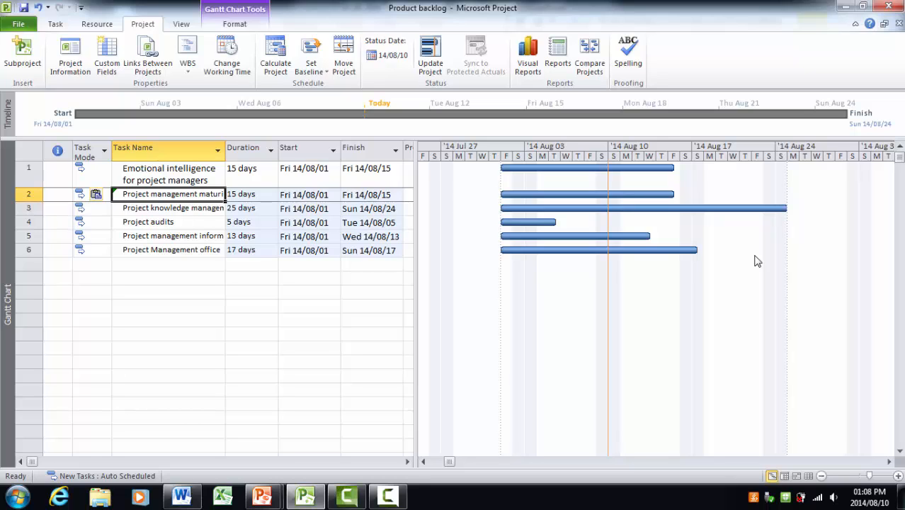
left_click(256, 195)
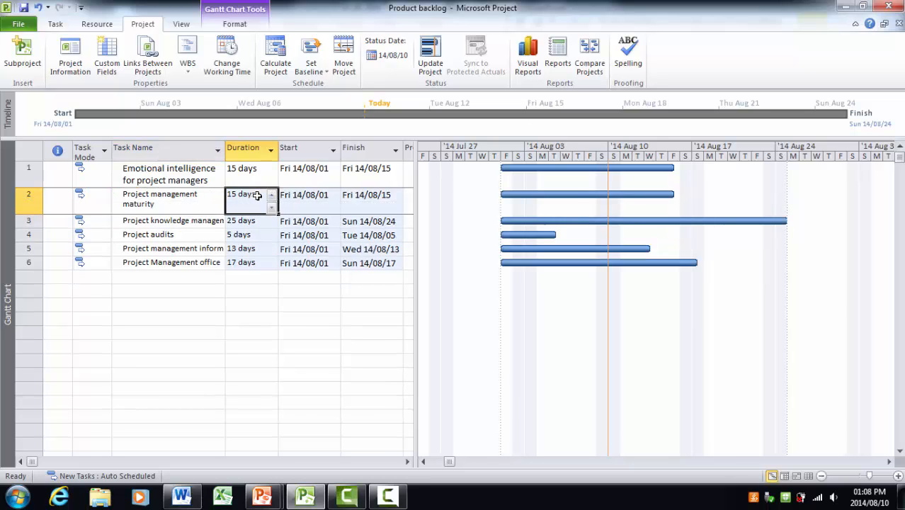
left_click(220, 295)
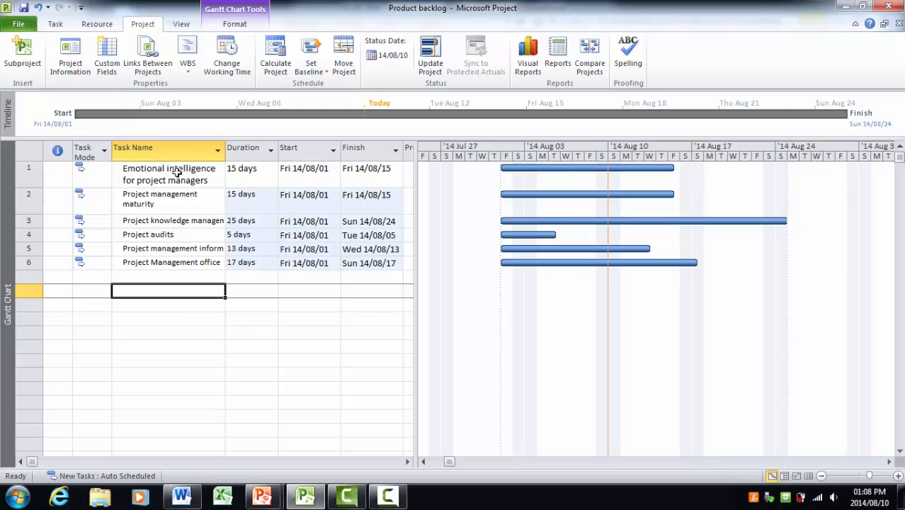
left_click(56, 26)
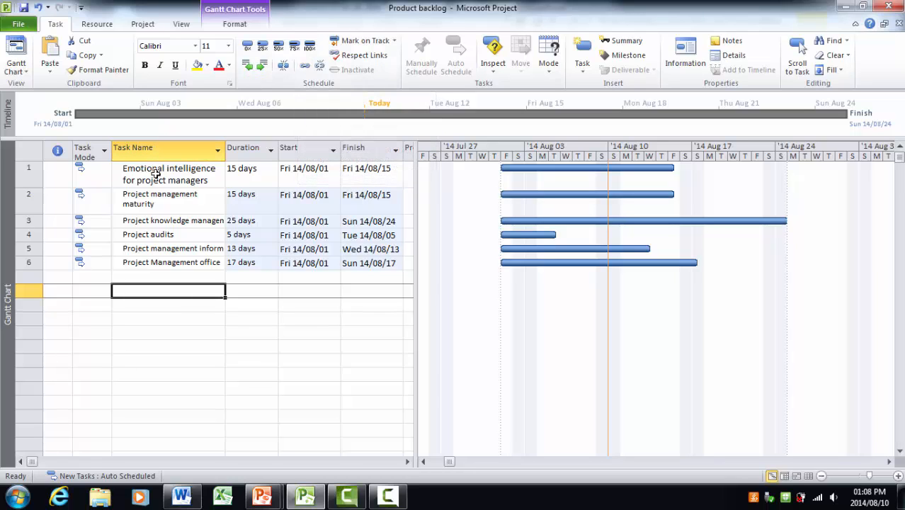
left_click_drag(156, 174, 152, 261)
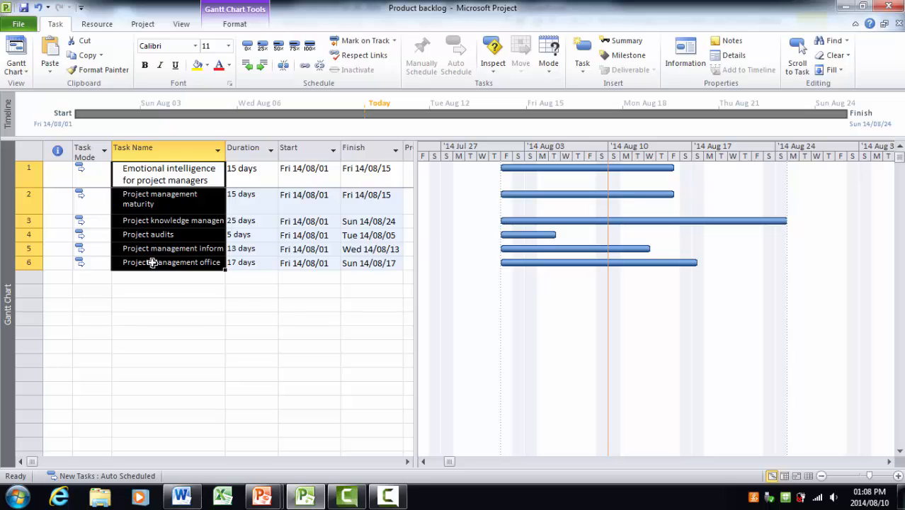
left_click(305, 67)
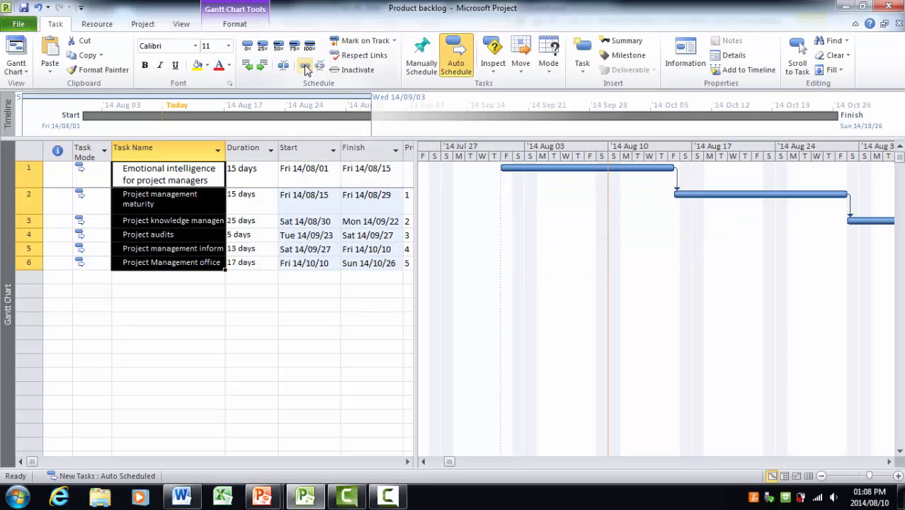
- Widen the task table to show the full Predecessors column, and restore the smaller Project window to compare it with the Word table
left_click(371, 263)
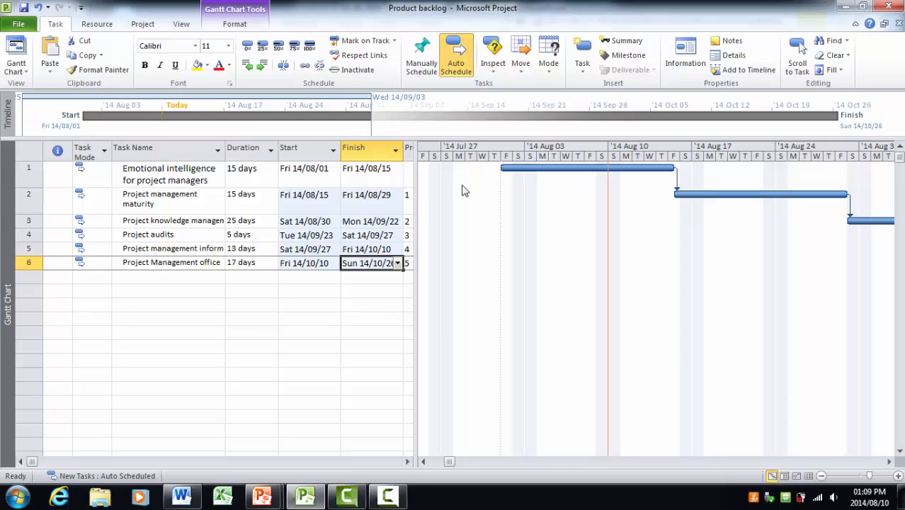
left_click_drag(416, 202, 463, 193)
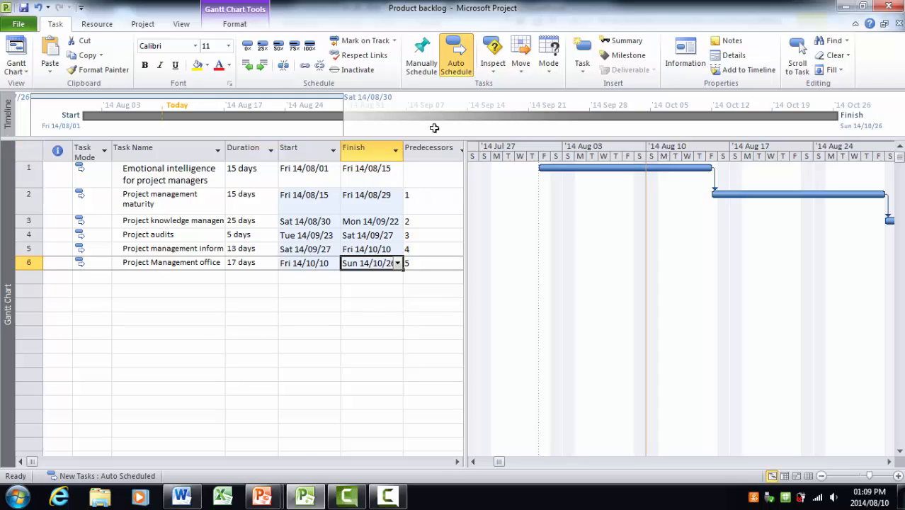
left_click(864, 7)
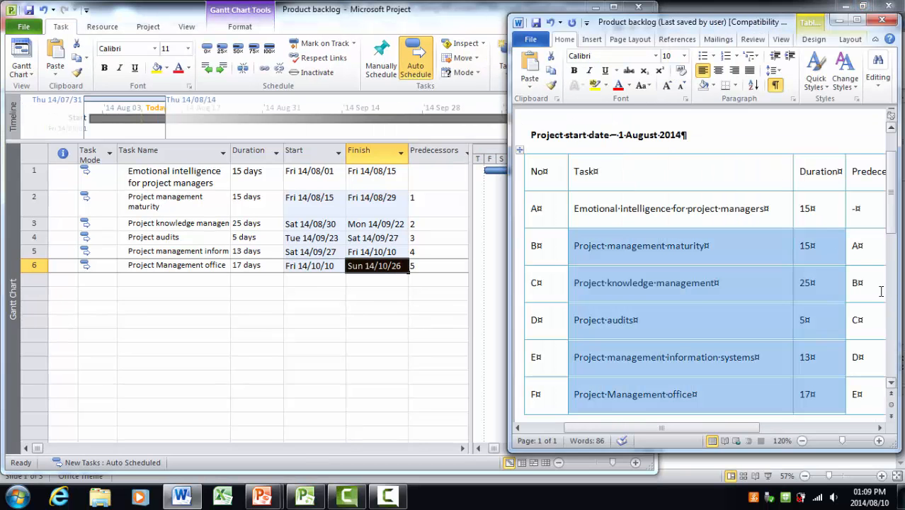
left_click_drag(726, 24, 676, 18)
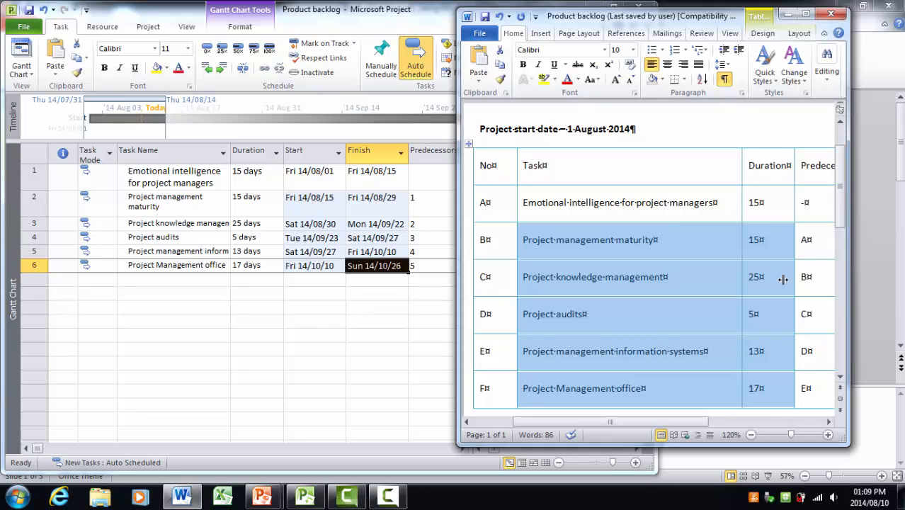
- Close the Product backlog Word document, saving its changes, and maximise the Project window
left_click(830, 15)
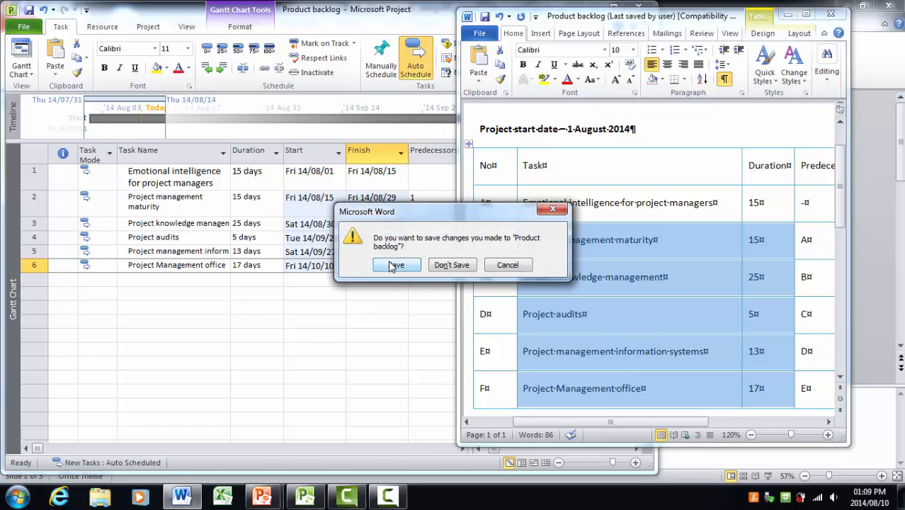
left_click(395, 265)
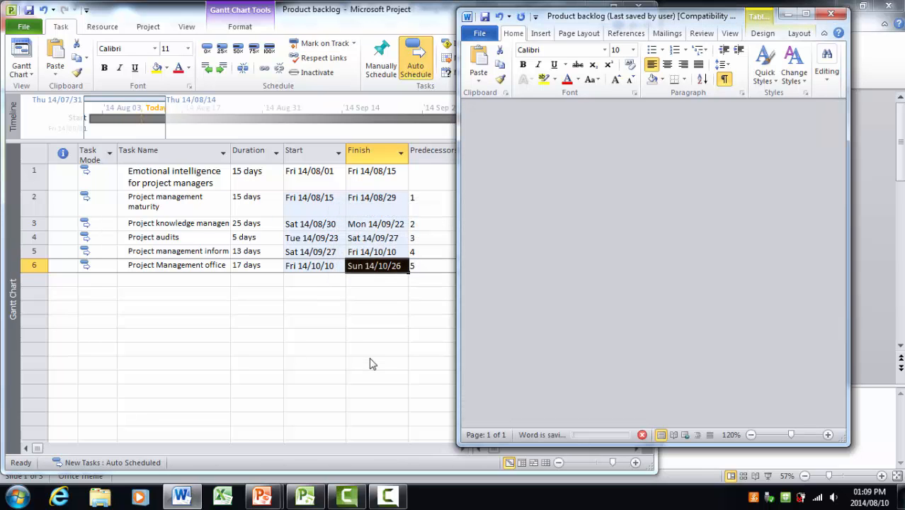
left_click(373, 363)
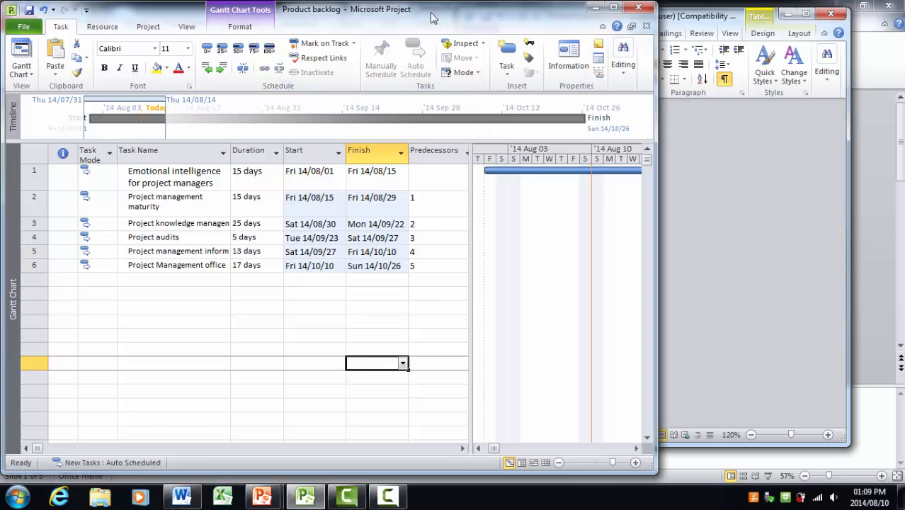
left_click(613, 8)
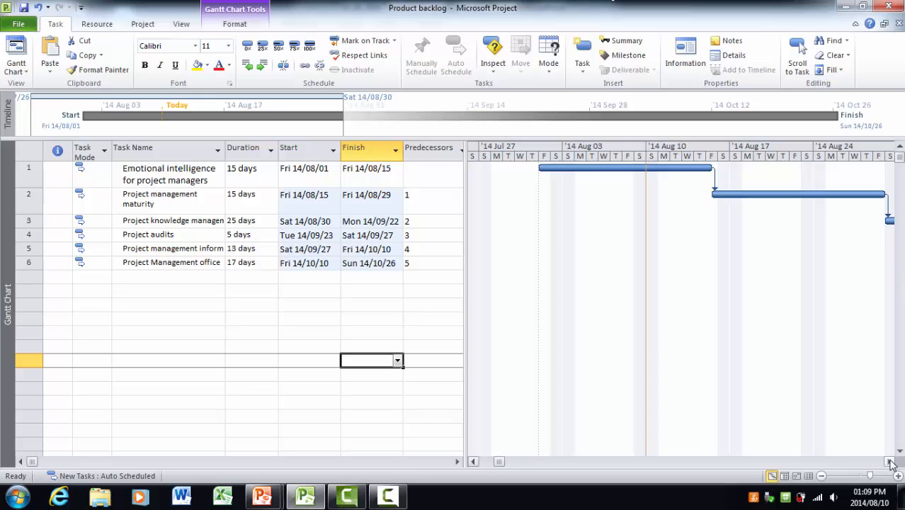
- Review the linked bars through the last task and shrink the Gantt timescale to fit the whole schedule
left_click_drag(890, 461, 889, 461)
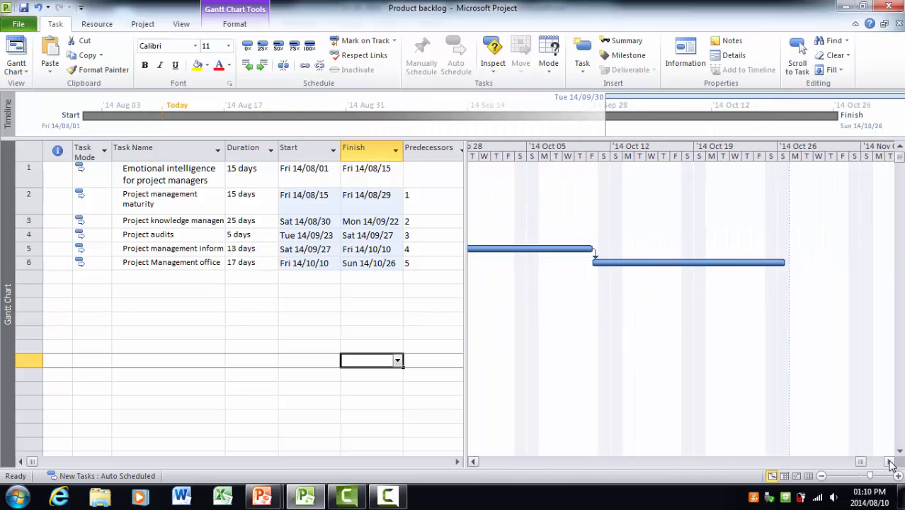
left_click(821, 476)
left_click(821, 476)
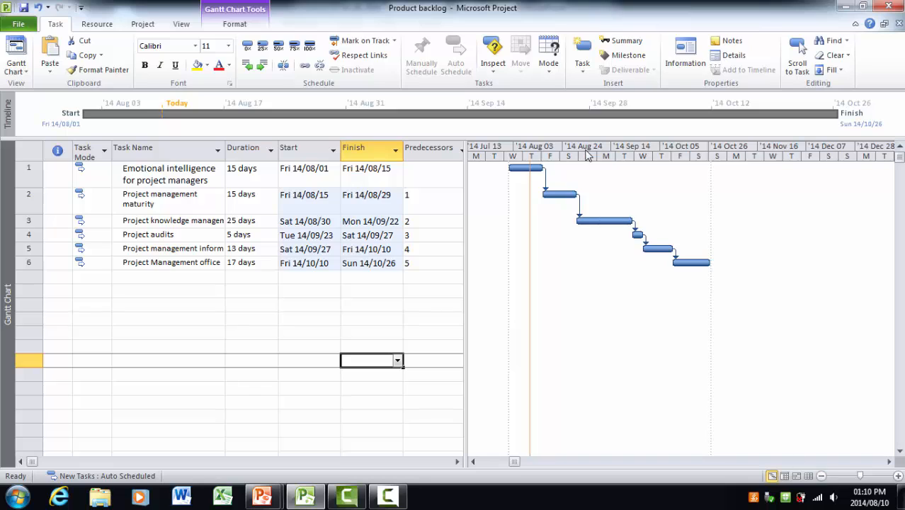
- Open Assign Resources and enter the first two team members' first names as resources
left_click(88, 27)
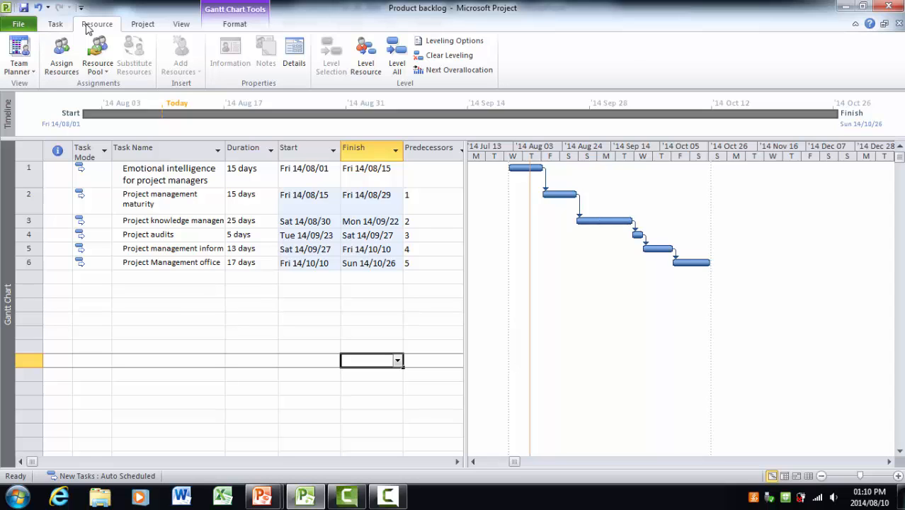
left_click(61, 60)
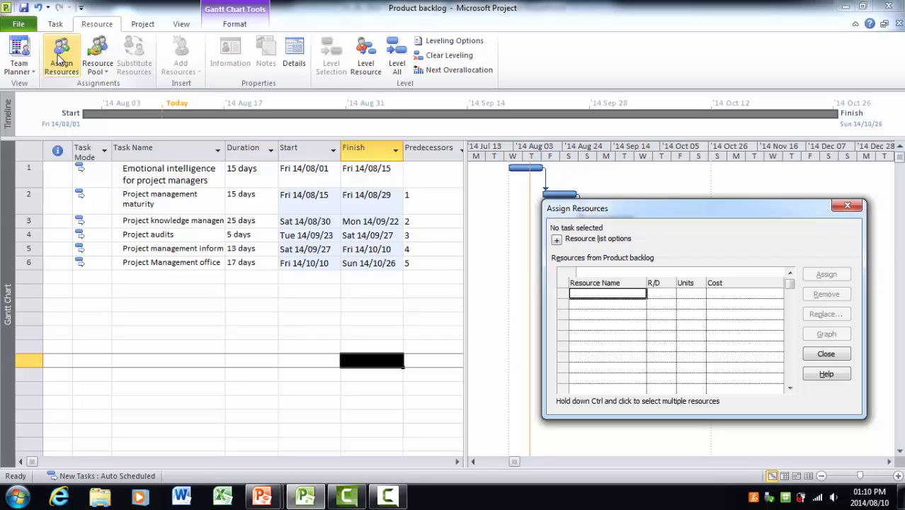
type("Jim")
key("Return")
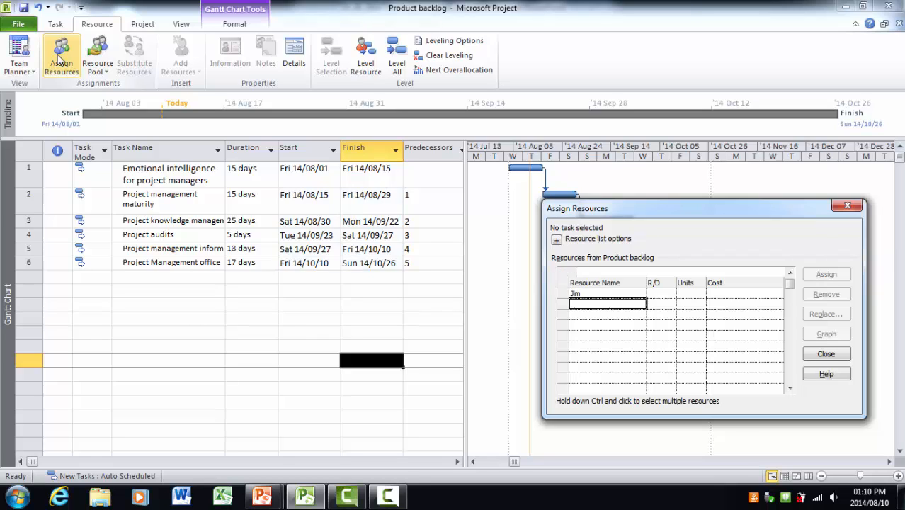
type("Jake")
key("Return")
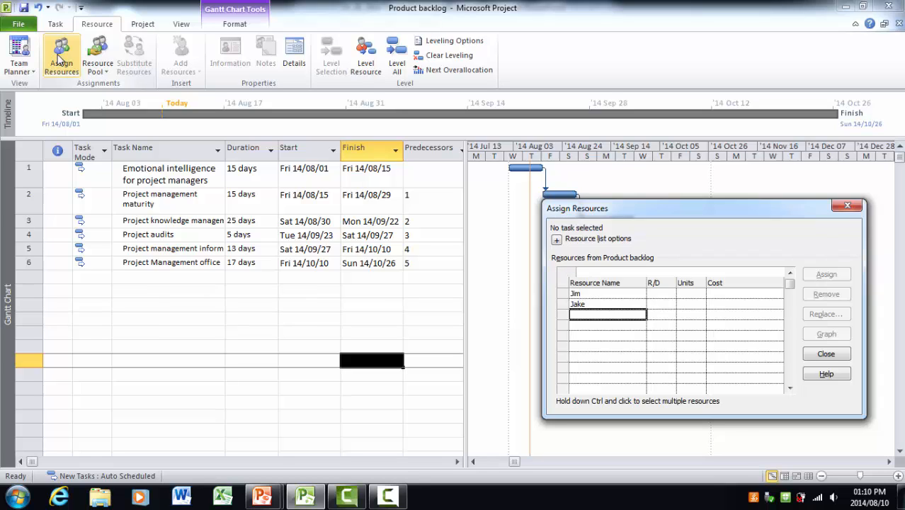
- Add the remaining three team members' first names to the project's resource list
type("thab")
key("BackSpace")
key("BackSpace")
key("BackSpace")
key("BackSpace")
type("T")
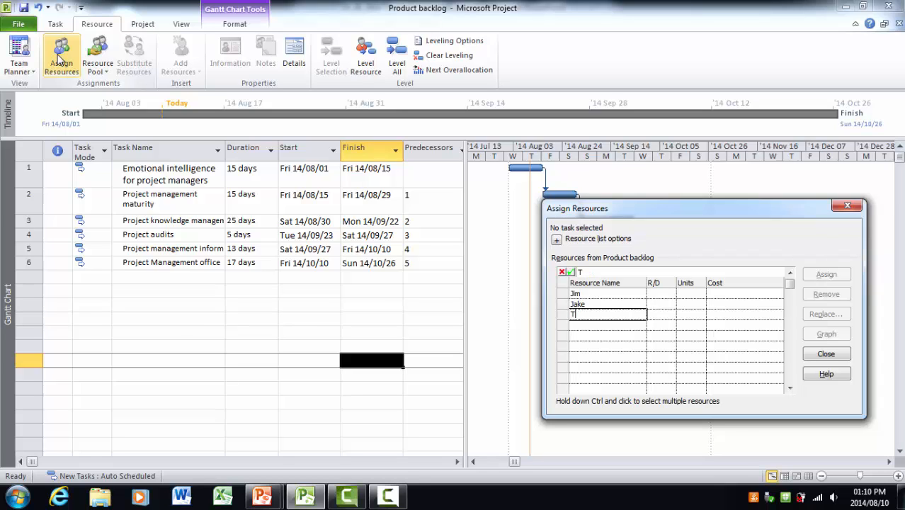
type("habo")
key("Return")
type("L")
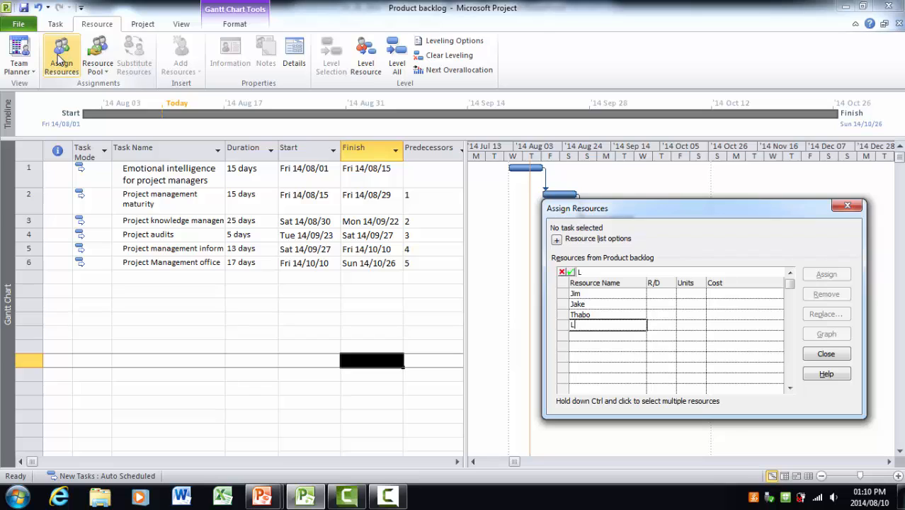
type("ulu")
key("Return")
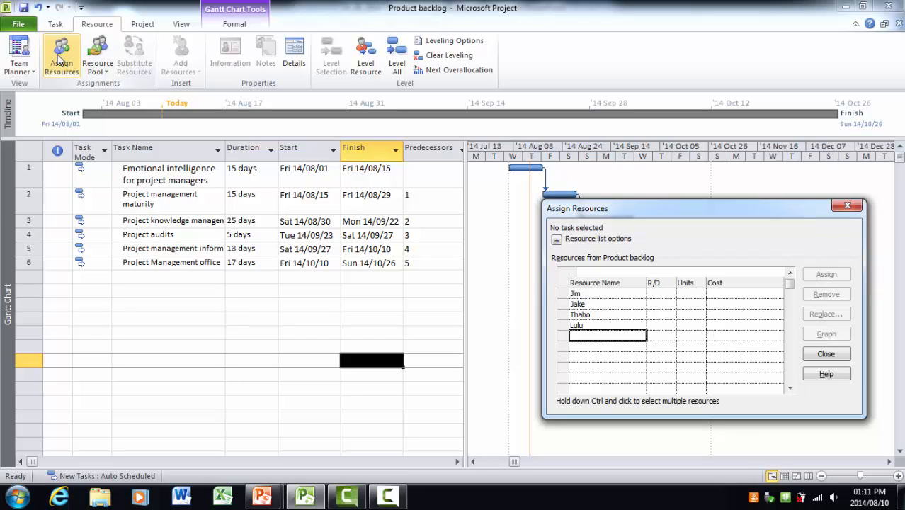
type("Tshe")
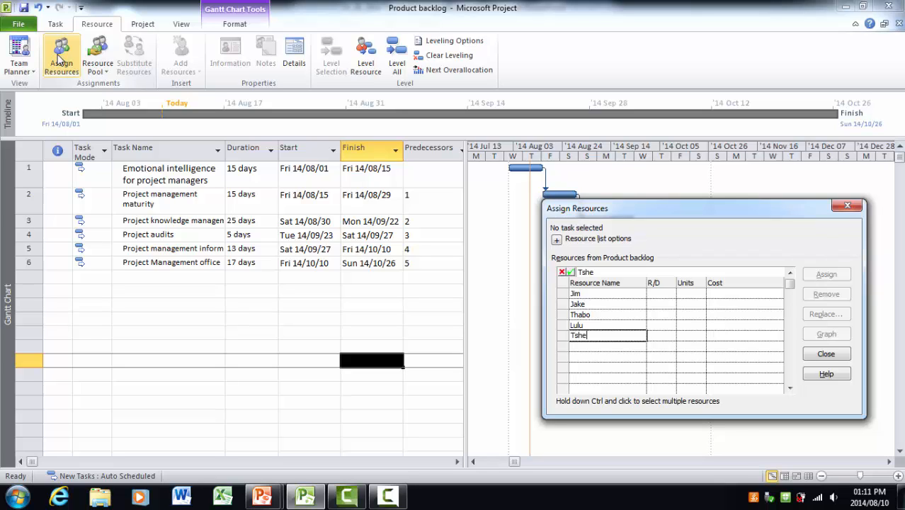
type("go")
key("Return")
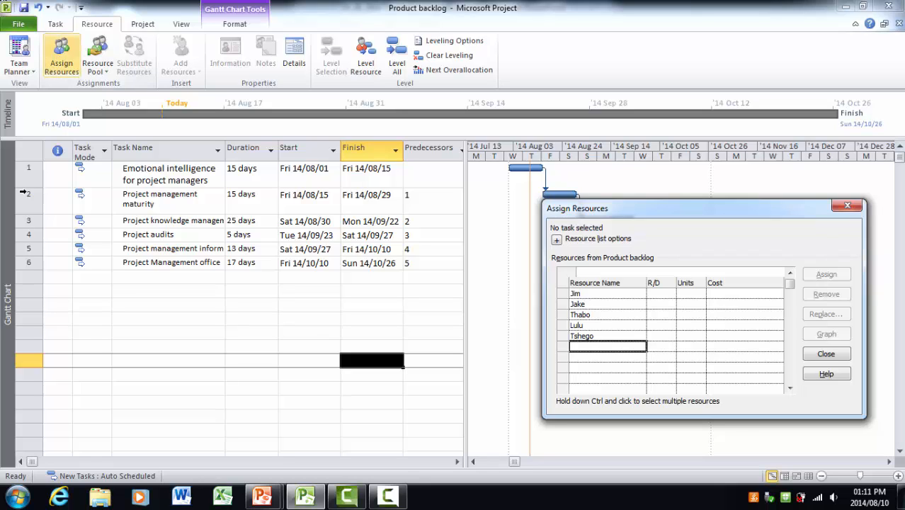
- Assign the first listed resource to Emotional intelligence for project managers and the second to Project management maturity
left_click(147, 179)
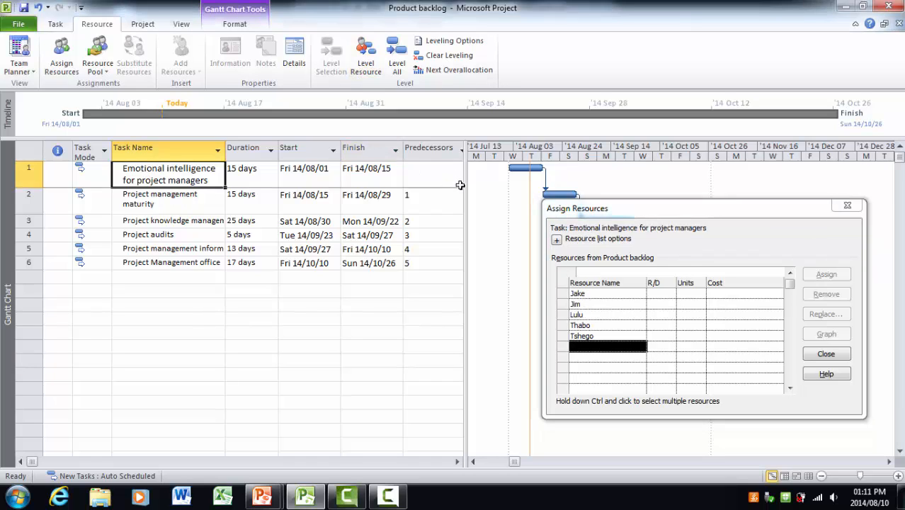
mouse_move(465, 183)
left_mouse_down()
mouse_move(488, 179)
mouse_move(465, 185)
left_mouse_up()
left_click(581, 293)
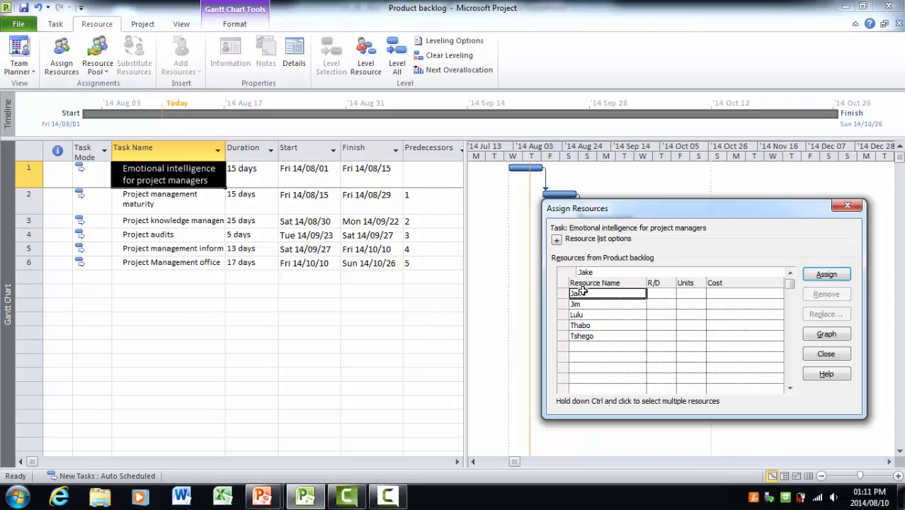
left_click(816, 277)
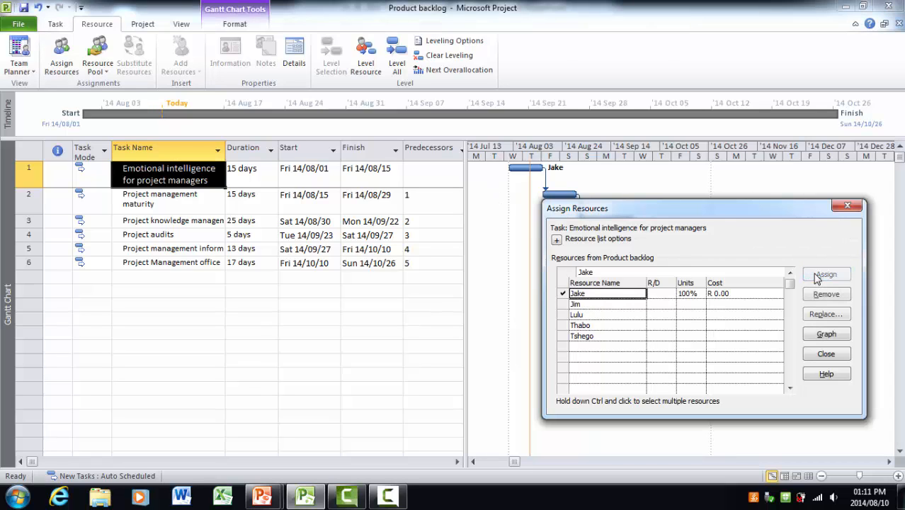
left_click(168, 199)
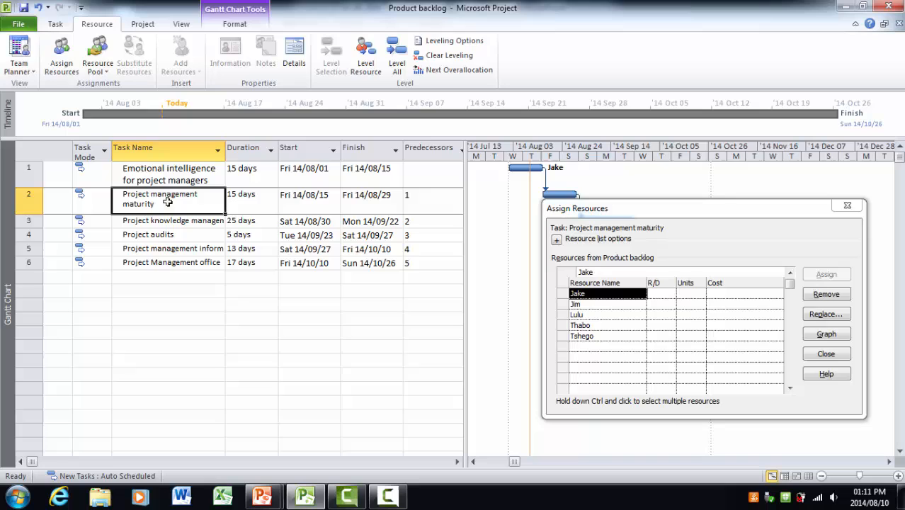
left_click(579, 304)
left_click(805, 275)
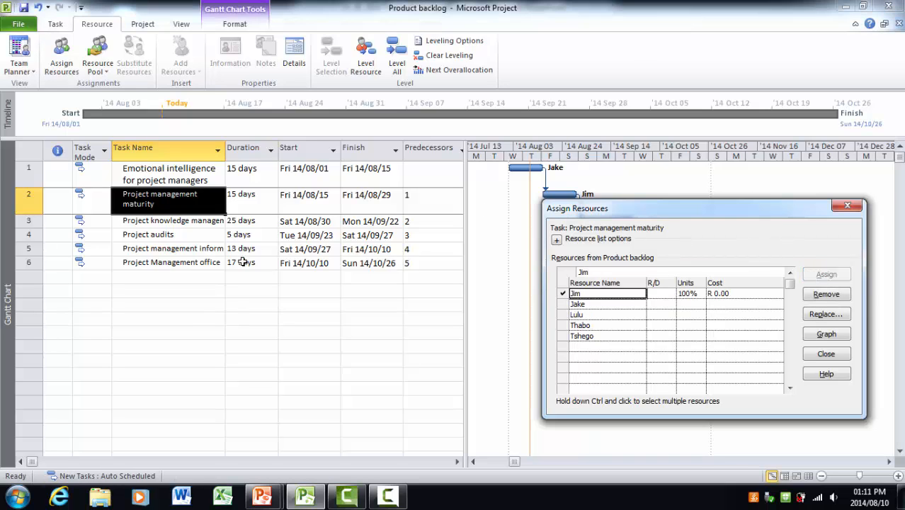
- Assign the third listed resource to Project knowledge management and the fourth to Project audits
left_click(185, 221)
left_click(577, 314)
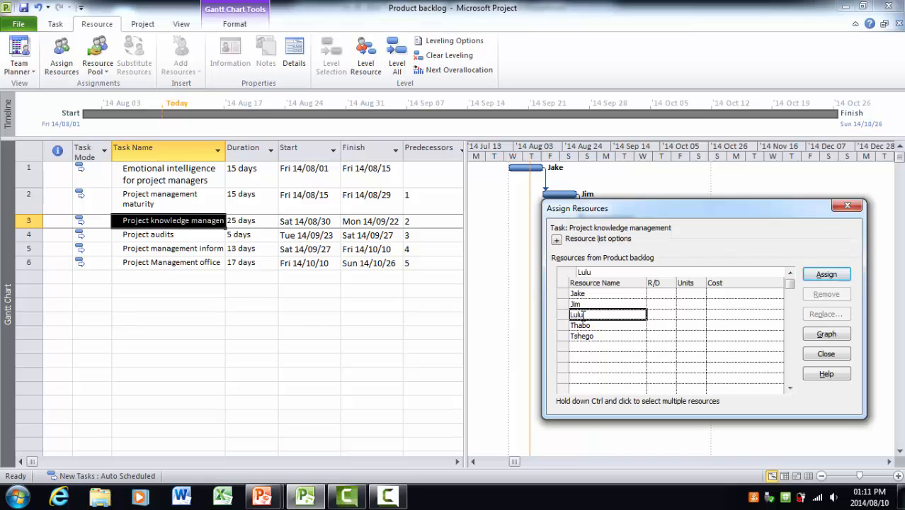
left_click(816, 275)
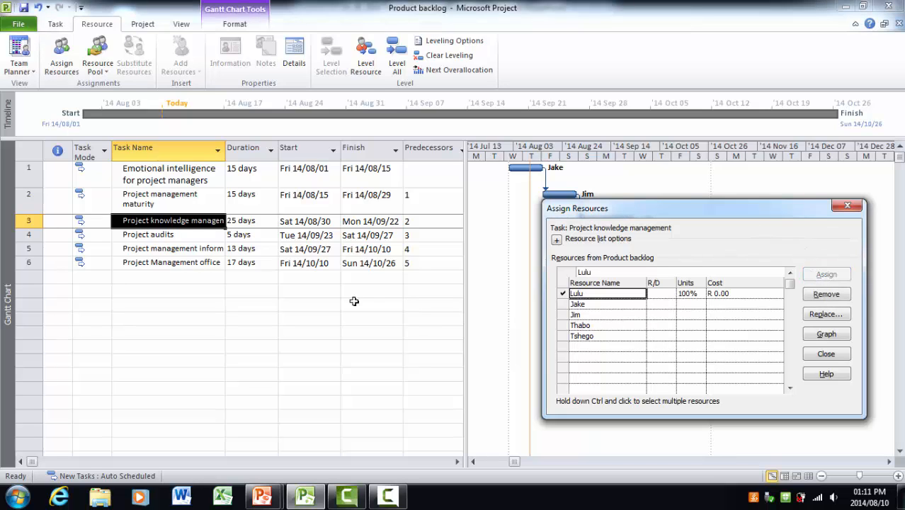
left_click(180, 235)
left_click(598, 335)
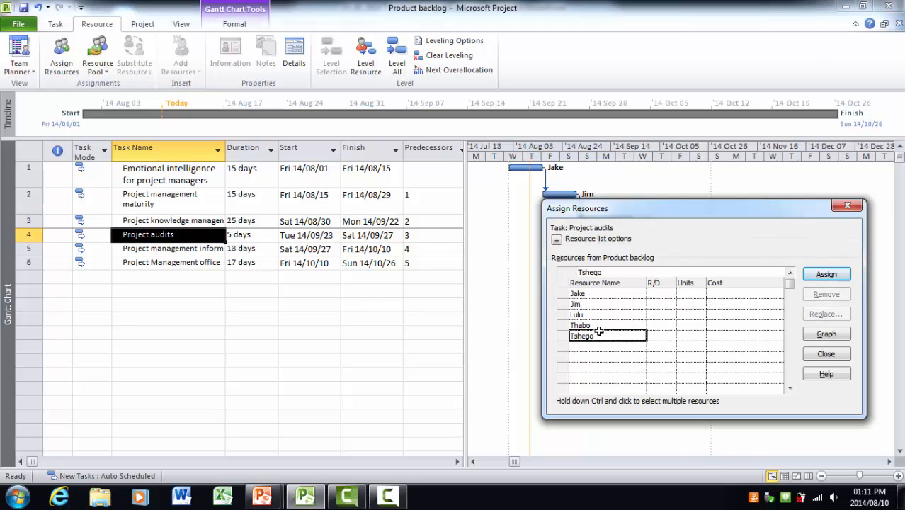
left_click(616, 325)
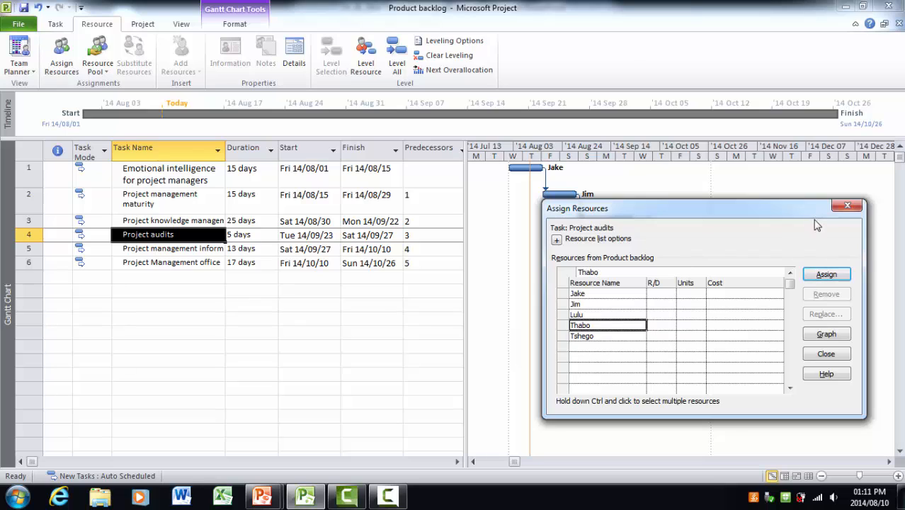
left_click(824, 274)
- Assign the fifth listed resource to the Project management information systems task
left_click(197, 248)
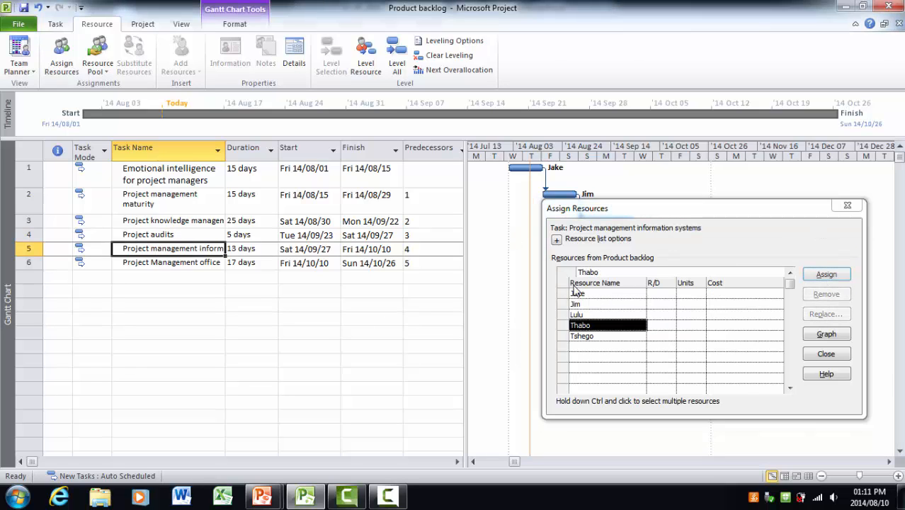
left_click(589, 335)
left_click(826, 275)
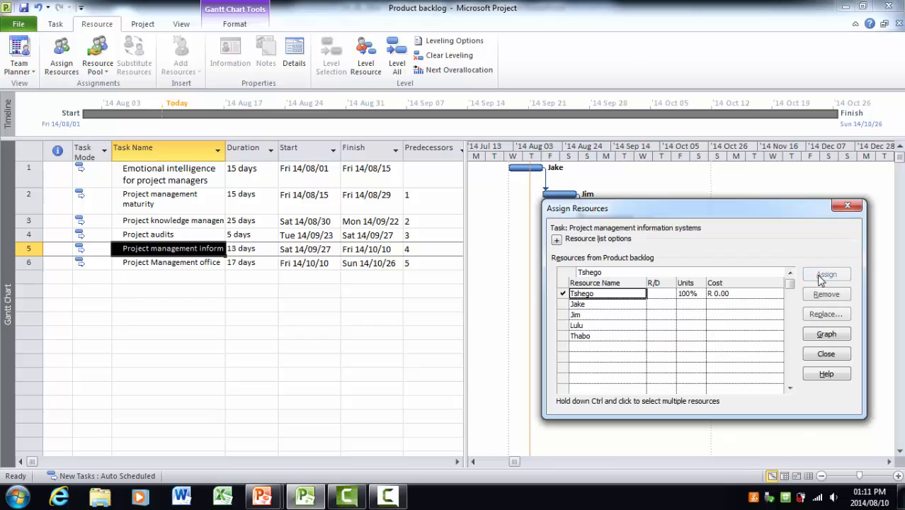
- Assign the first listed resource to Project Management office and reveal the Gantt bars behind the dialog
left_click(185, 262)
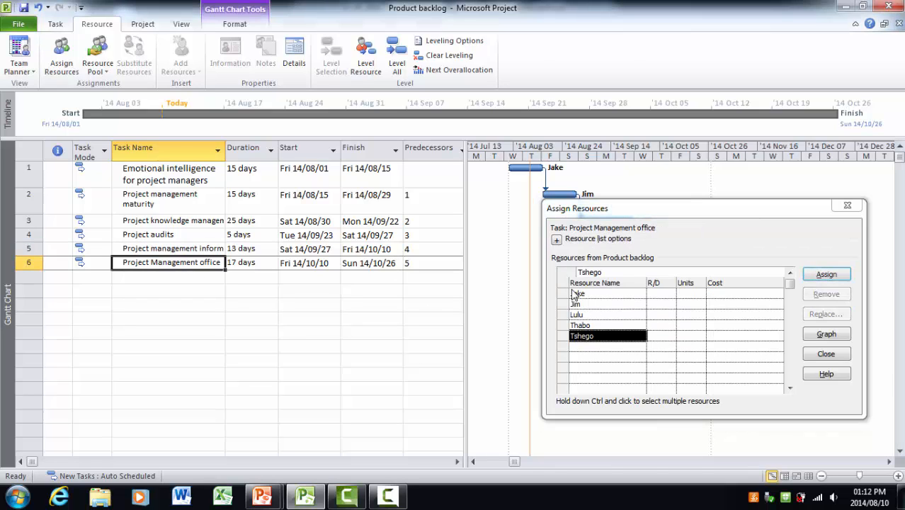
left_click(609, 293)
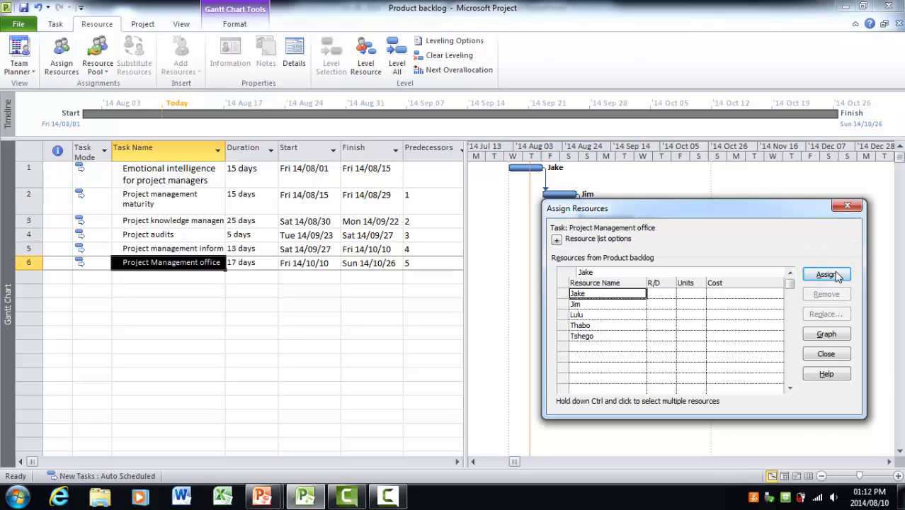
left_click(835, 275)
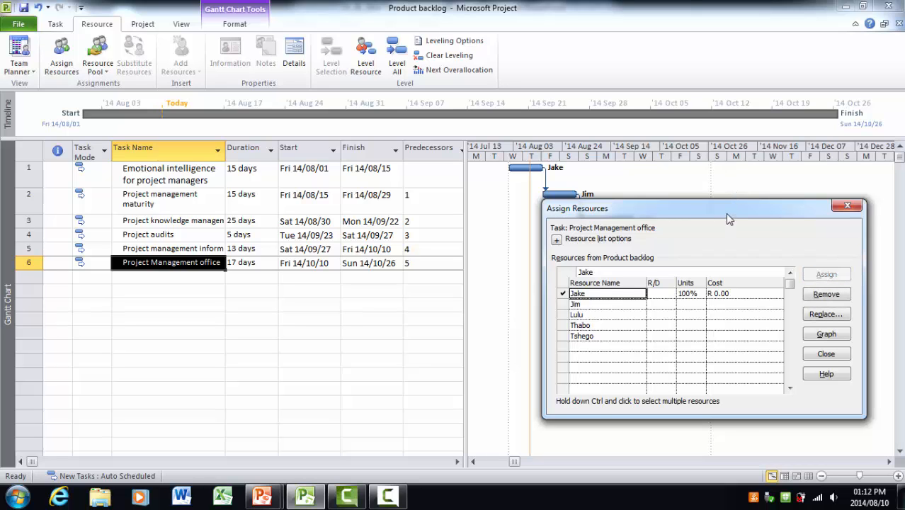
left_click_drag(726, 215, 714, 337)
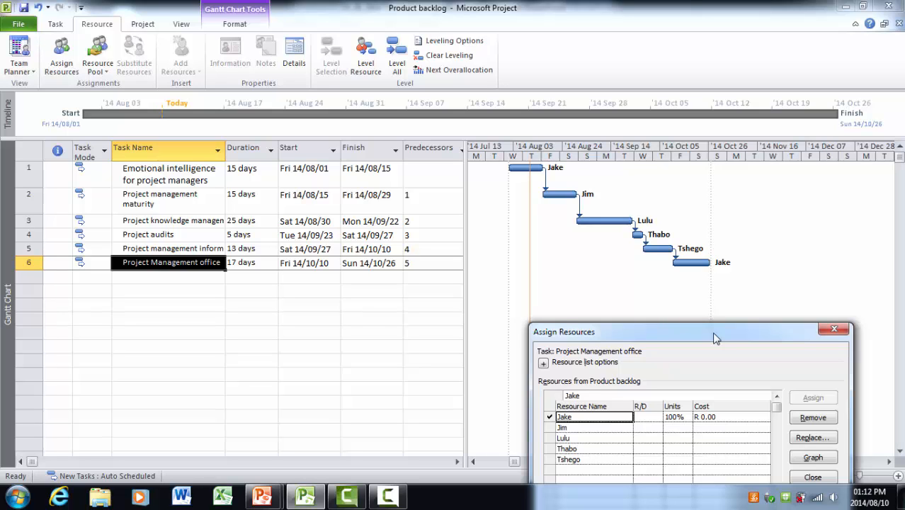
left_click_drag(715, 338, 745, 138)
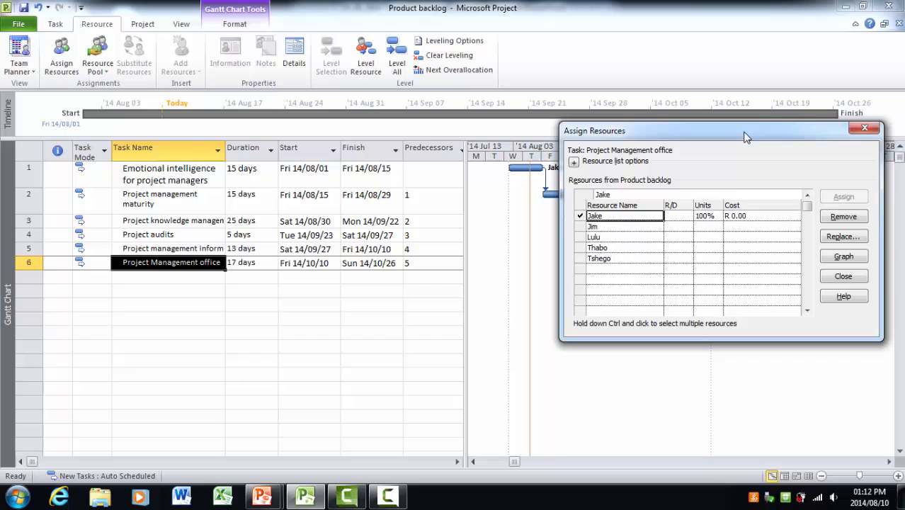
- Remove the first listed resource from Project Management office, assign the resource used for Project audits instead, and close the dialog
left_click(151, 264)
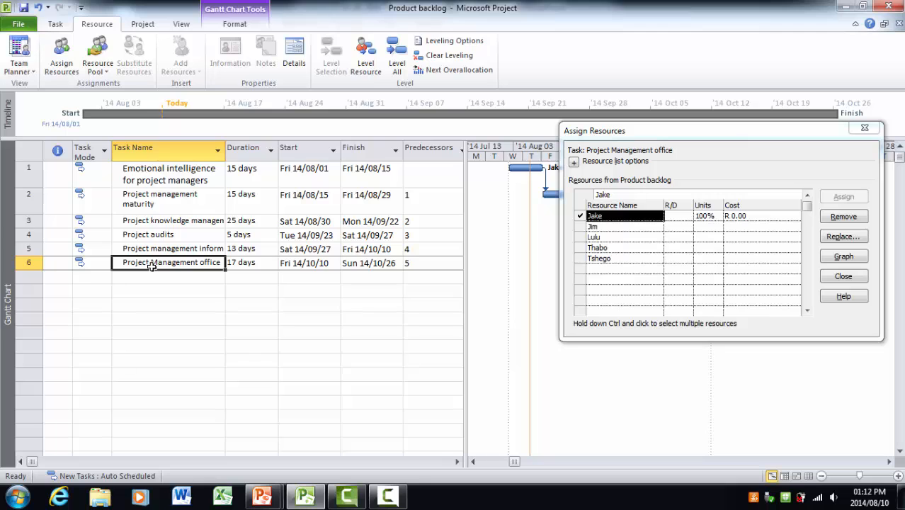
left_click(849, 221)
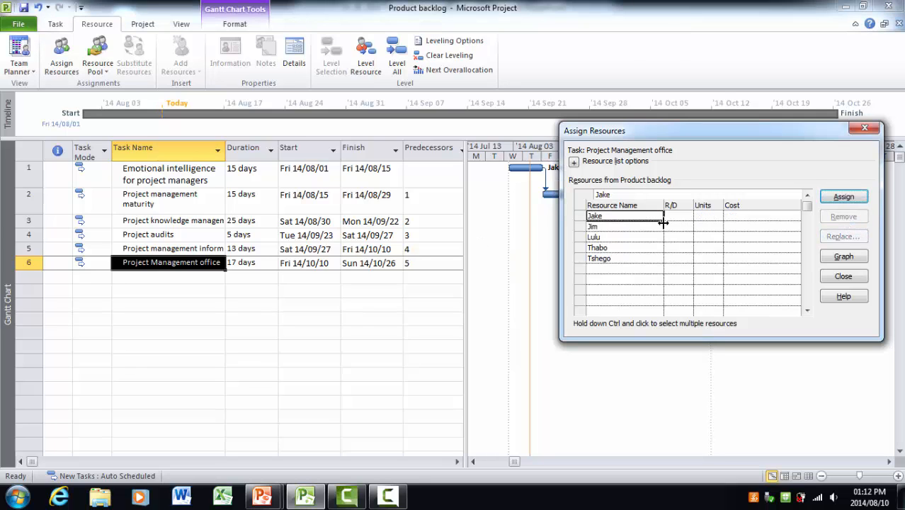
left_click(601, 247)
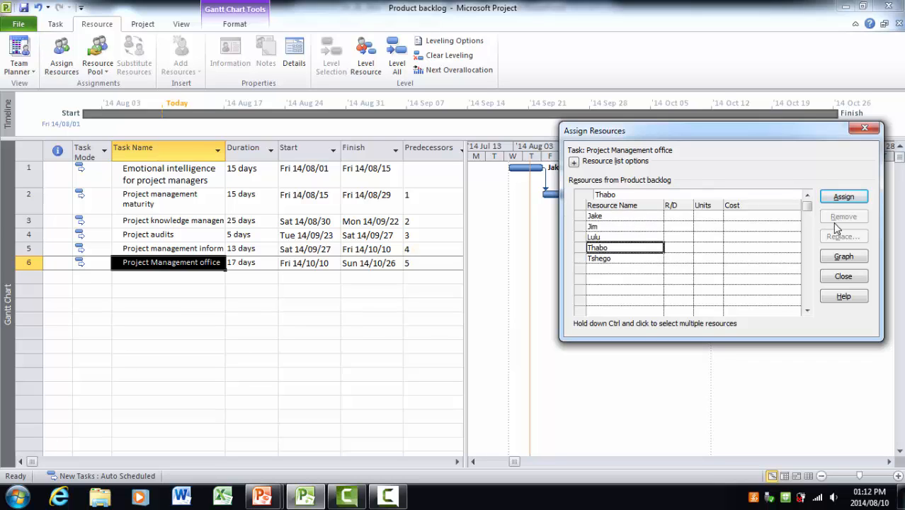
left_click(843, 199)
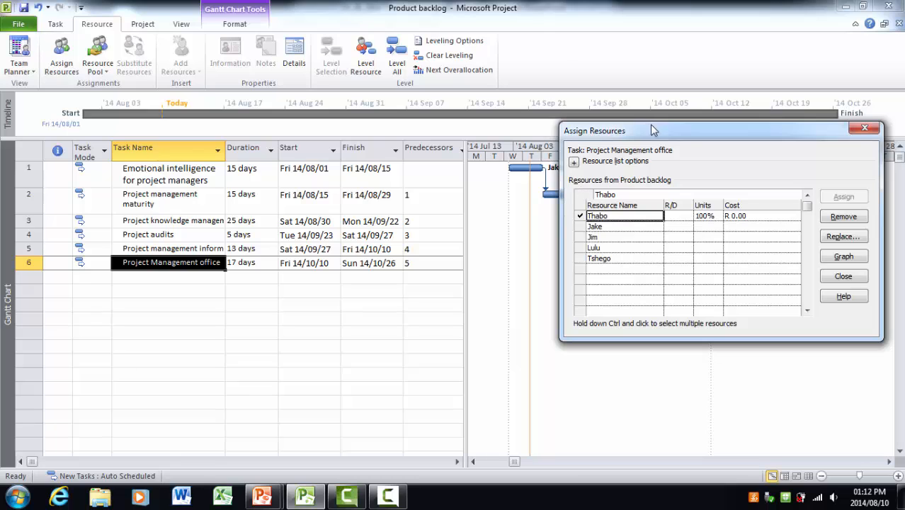
left_click_drag(650, 127, 585, 345)
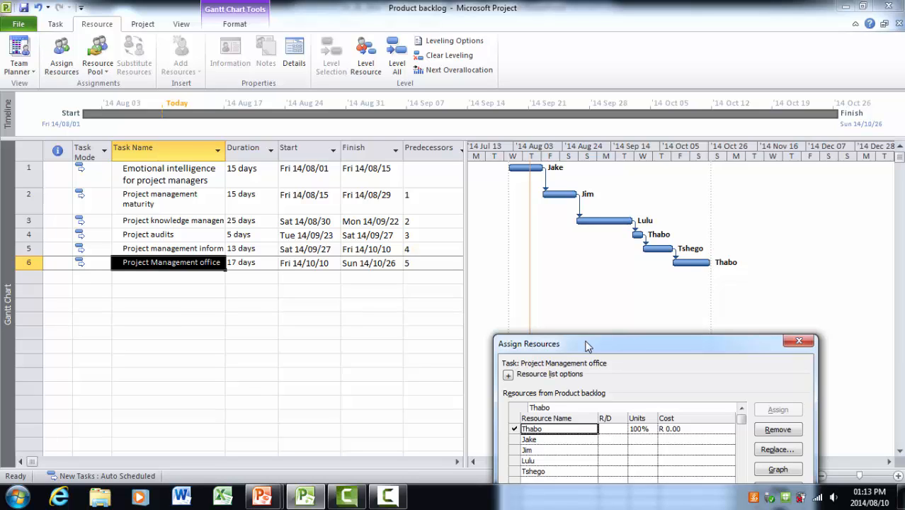
left_click(799, 342)
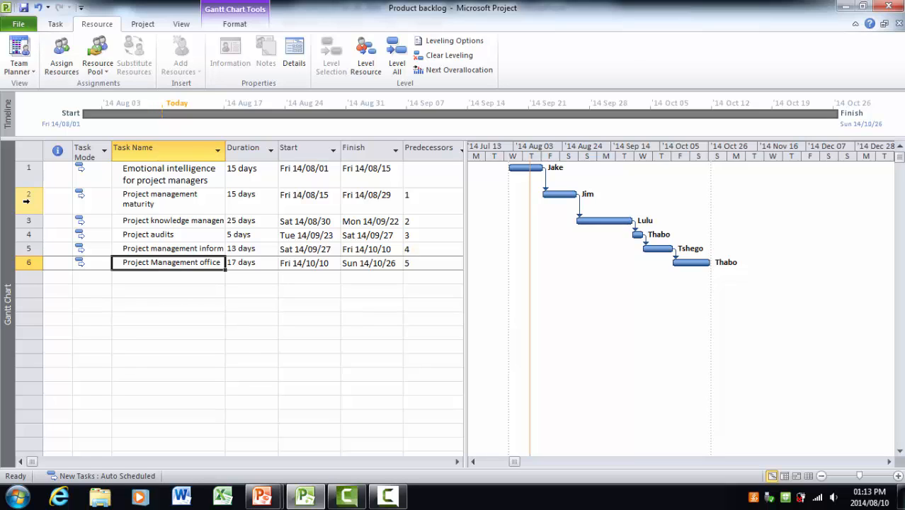
- Insert seven new tasks between Emotional intelligence for project managers and Project management maturity
left_click_drag(26, 201, 29, 290)
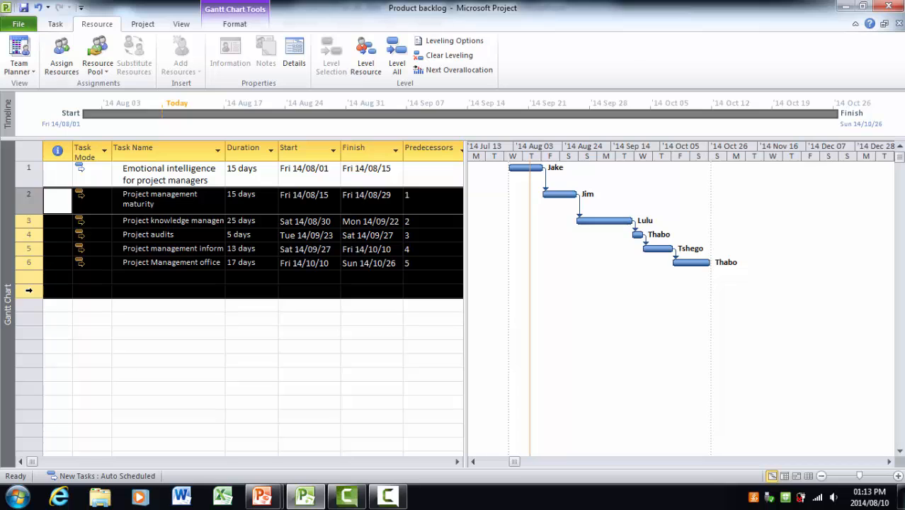
right_click(32, 291)
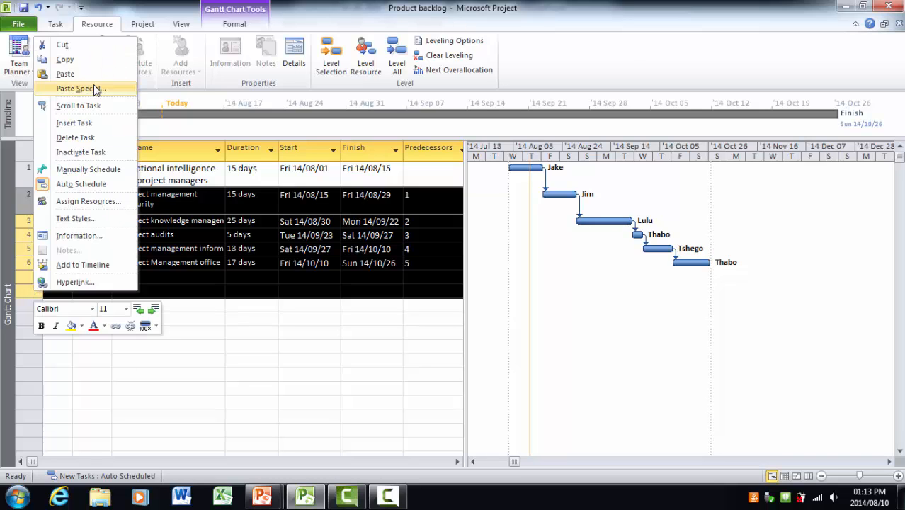
left_click(74, 124)
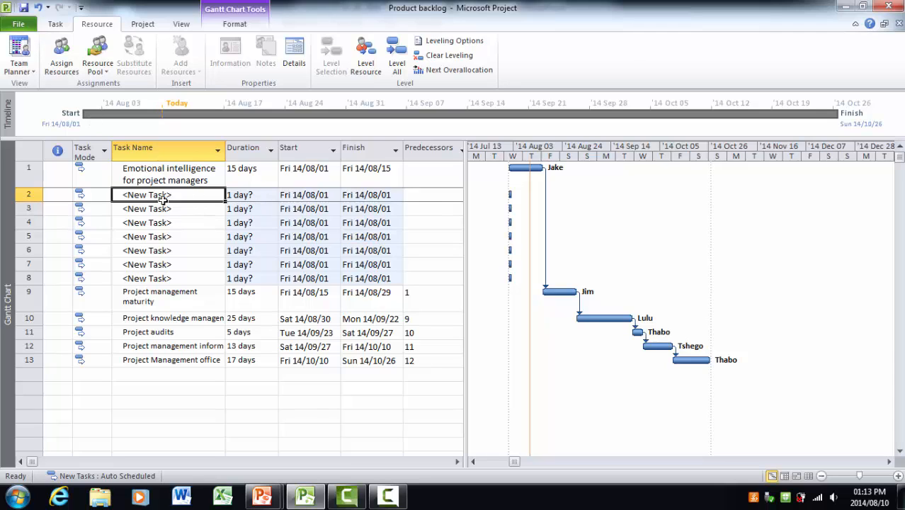
key("Down")
key("Down")
key("Down")
key("Down")
key("Down")
key("Down")
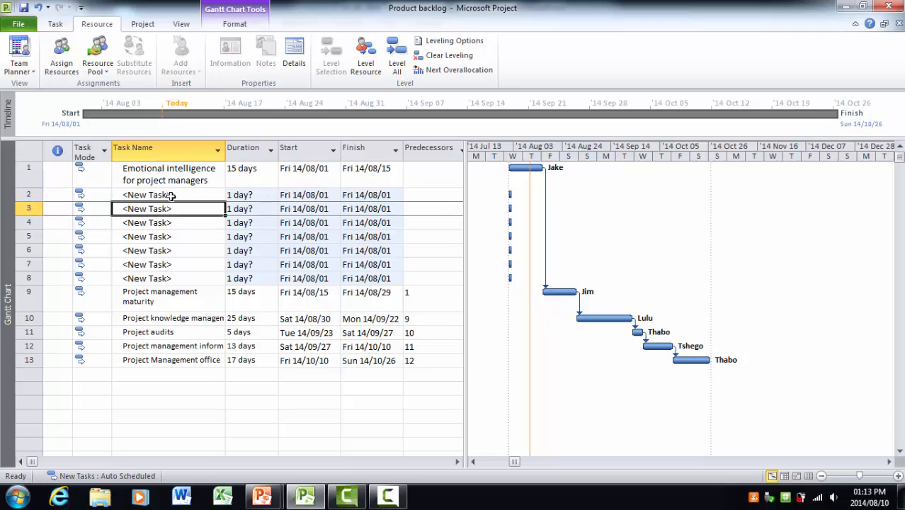
key("Up")
key("Up")
key("Up")
key("Up")
key("Up")
key("Up")
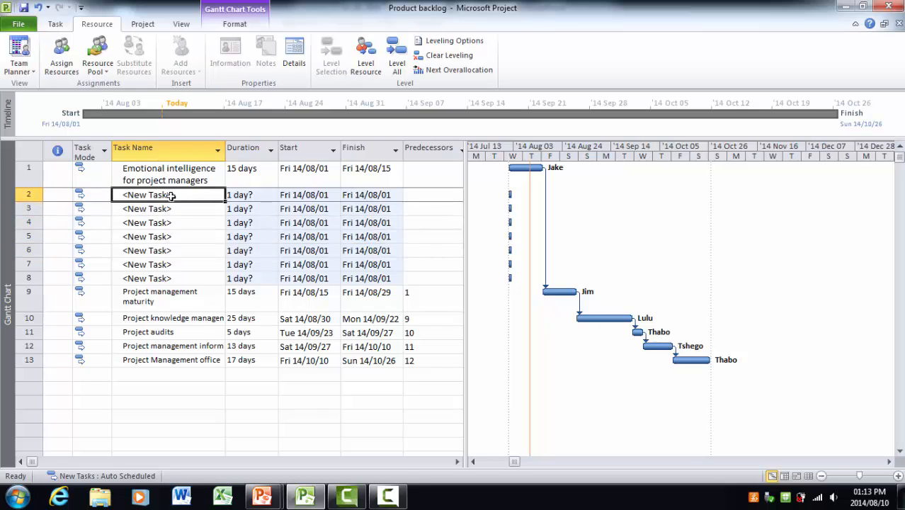
- Name the first new task Agile project management and set its duration to 15 days
type("Agile pro")
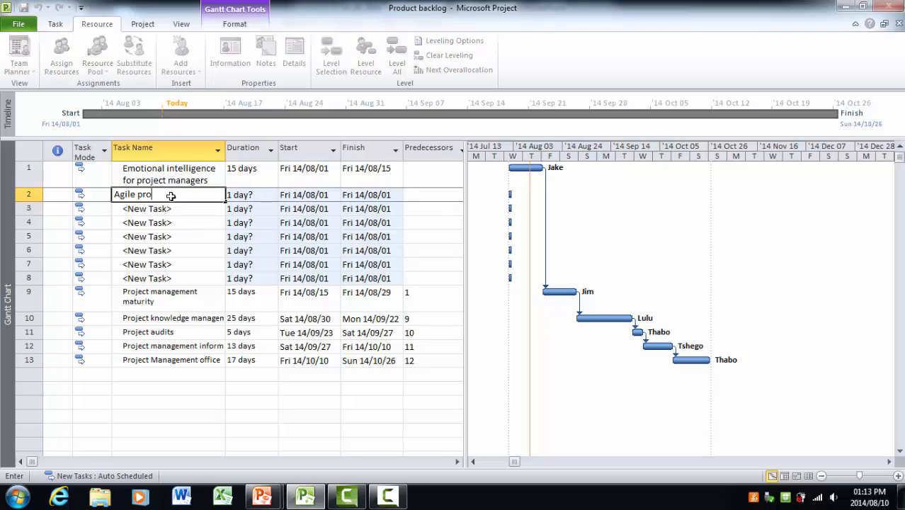
type("ject management")
key("Return")
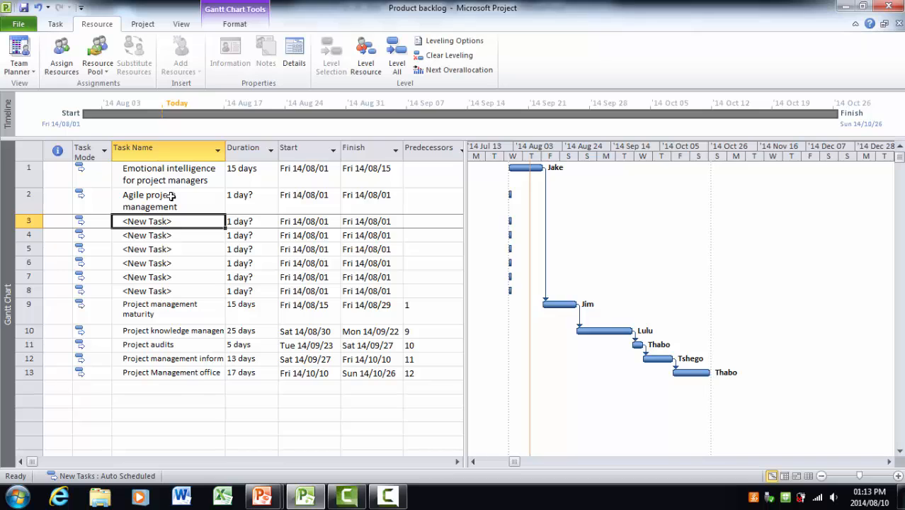
key("Up")
key("Tab")
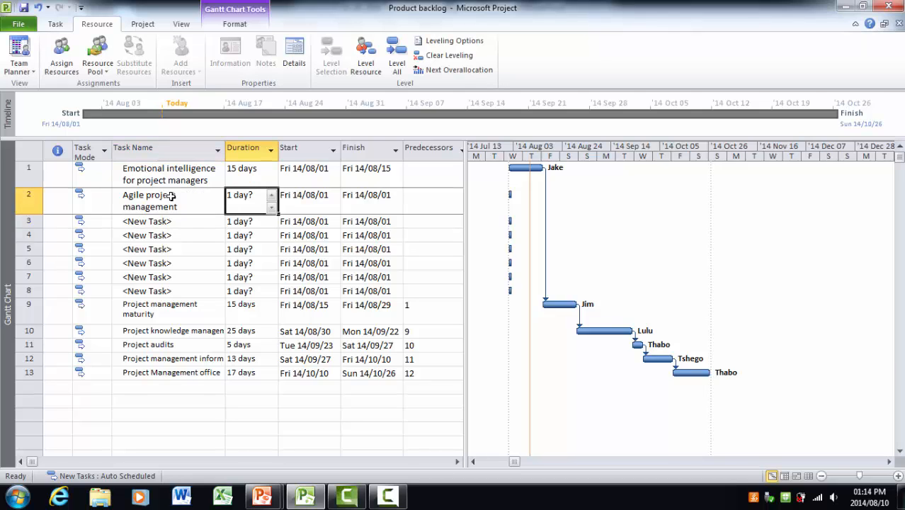
type("15")
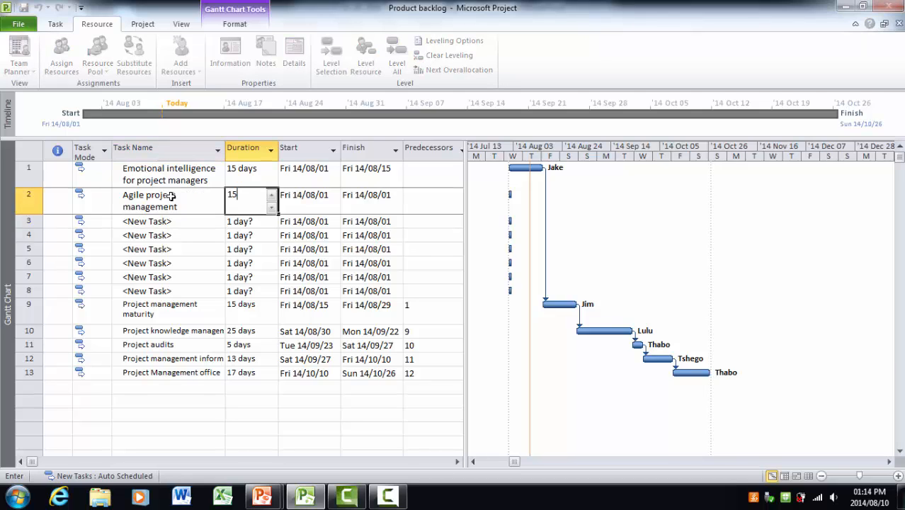
key("Return")
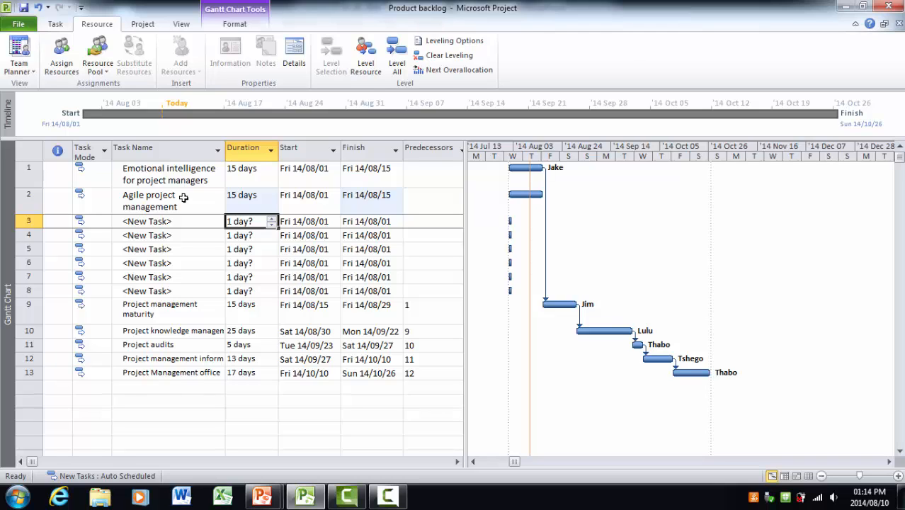
- Indent Agile project management and the six unnamed new tasks as subtasks of Emotional intelligence for project managers
left_click_drag(183, 198, 183, 288)
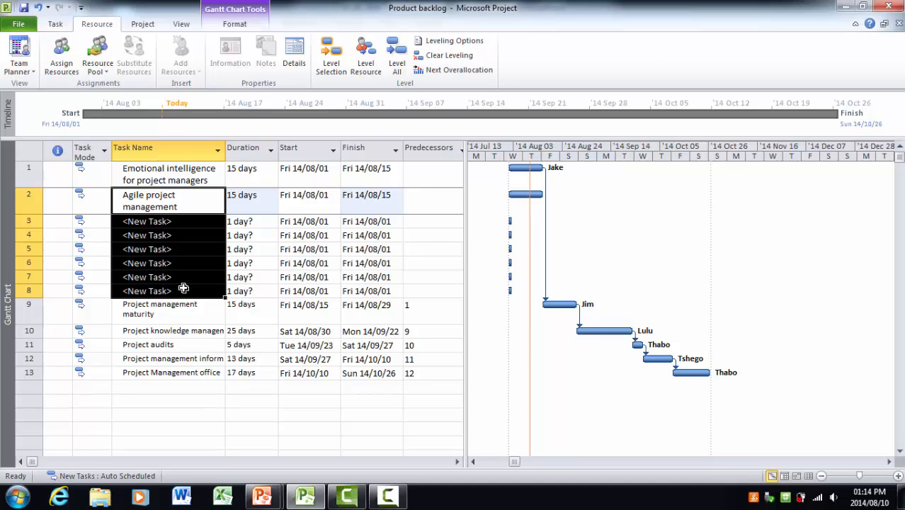
left_click(55, 24)
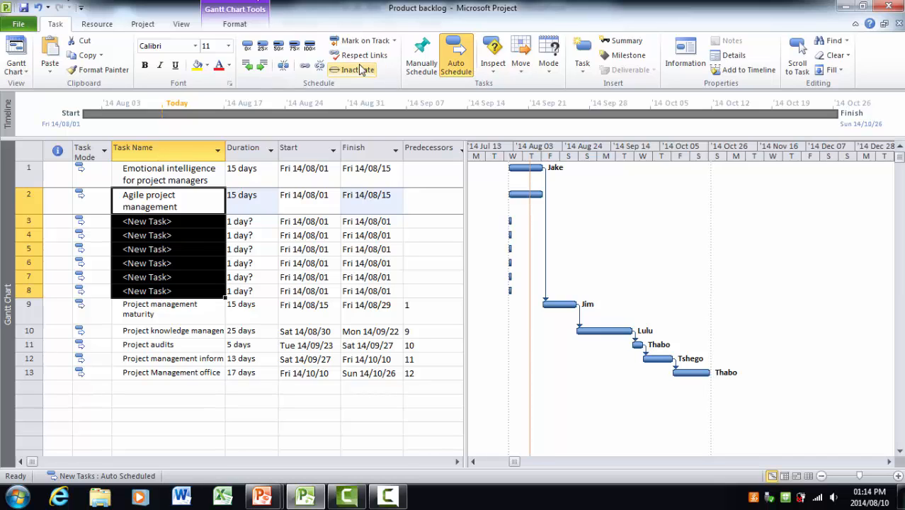
left_click(262, 68)
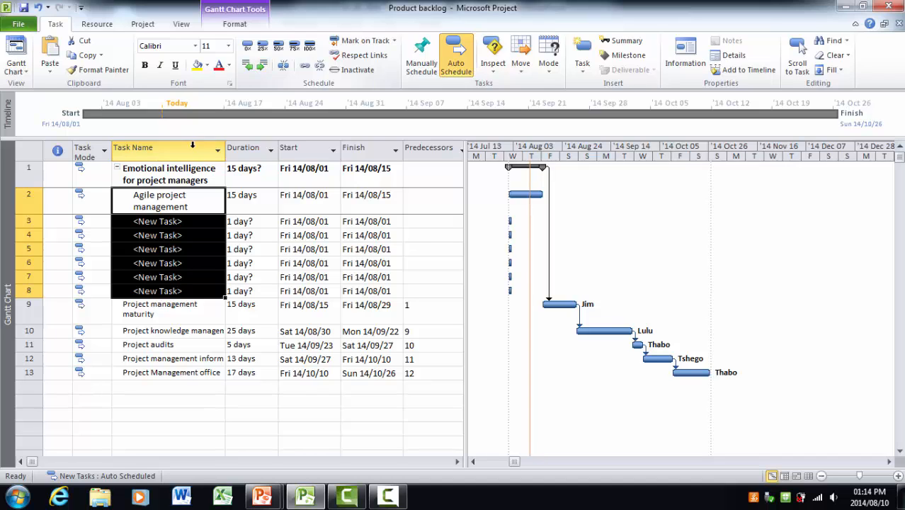
- Collapse and expand the subtasks of the Emotional intelligence for project managers summary task
left_click(168, 180)
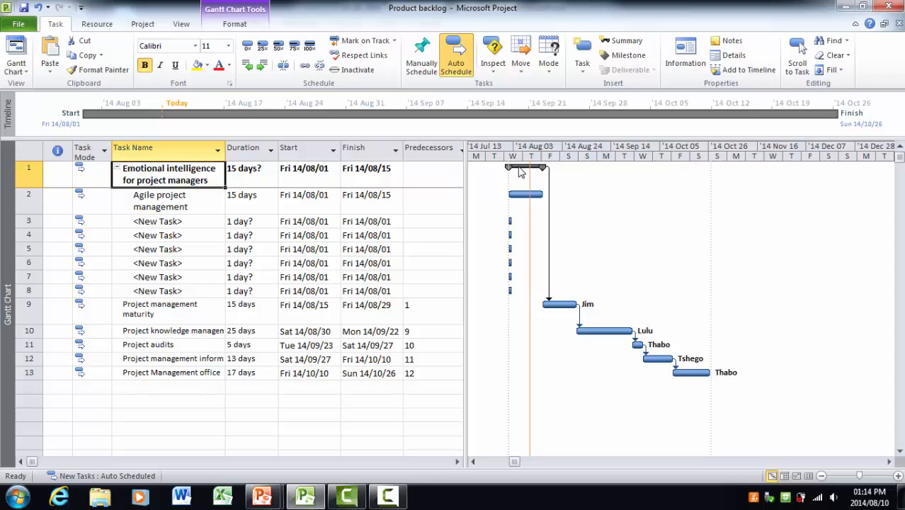
left_click(119, 170)
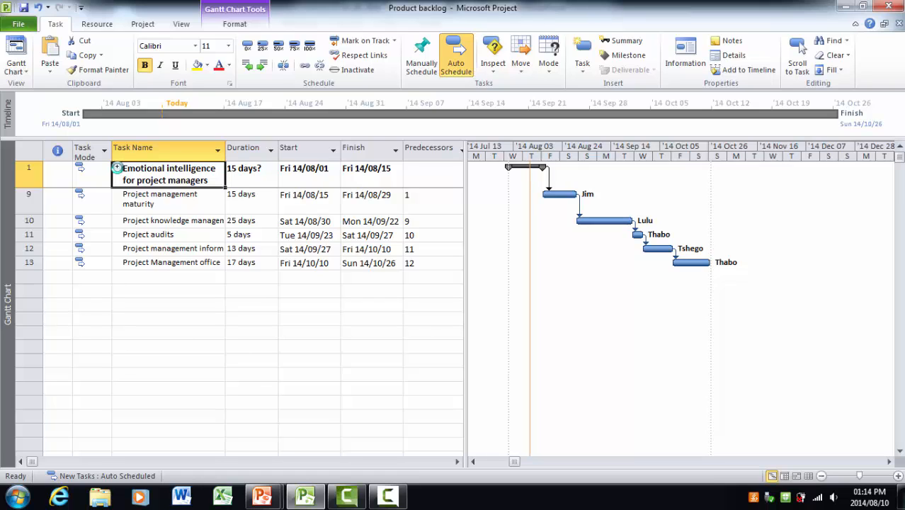
left_click(116, 167)
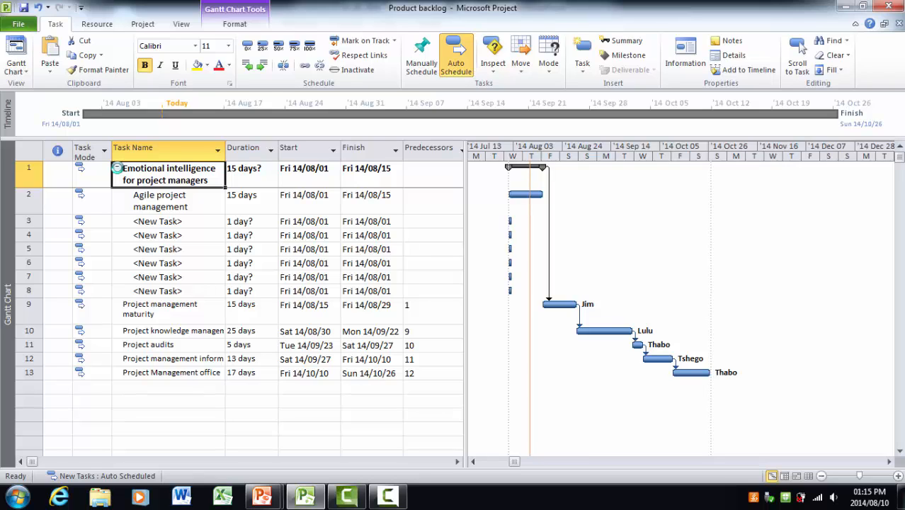
- Name the first five unnamed subtasks below Agile project management Case 1, Case 2, Case 3, Case 4 and Case 5
left_click(162, 221)
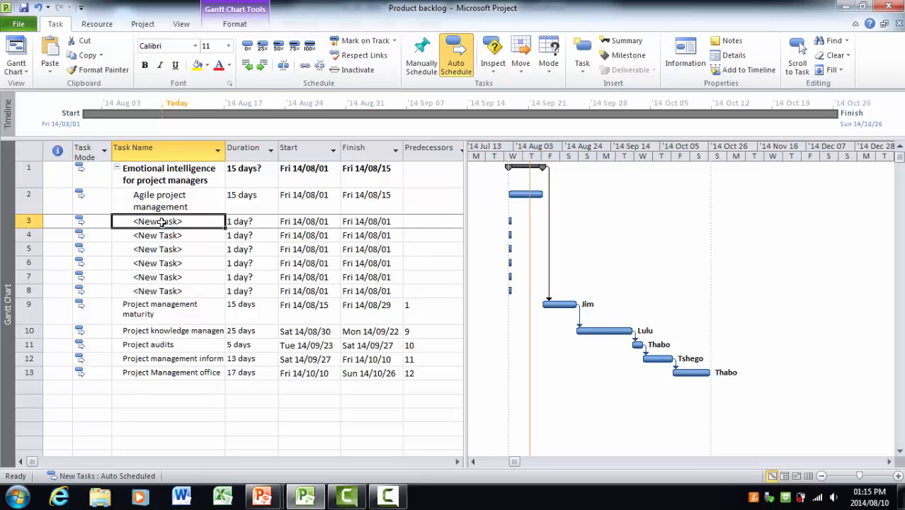
type("Case 1")
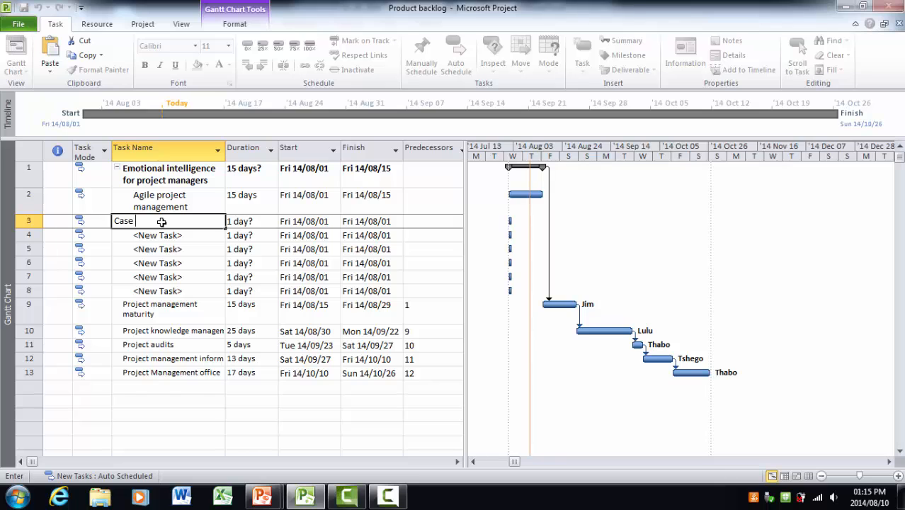
key("Return")
type("Case 2")
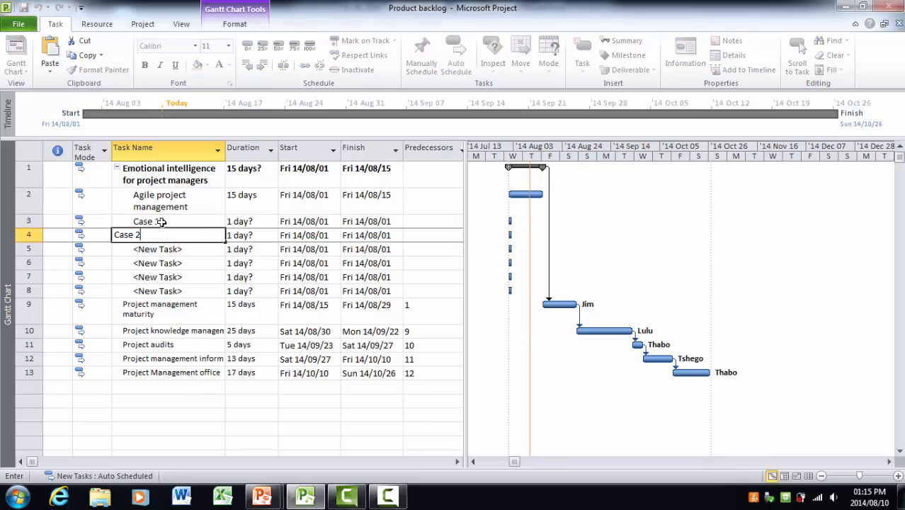
key("Return")
type("Case")
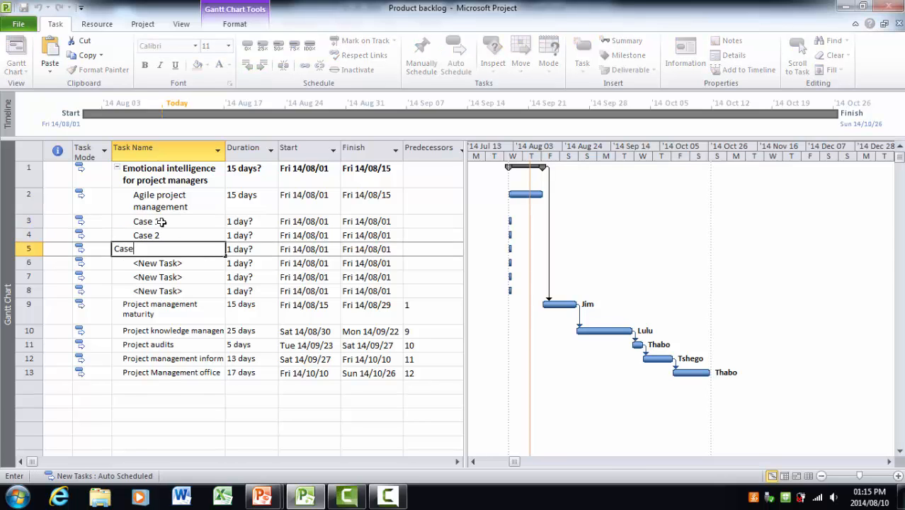
type(" 3")
key("Return")
type("Case")
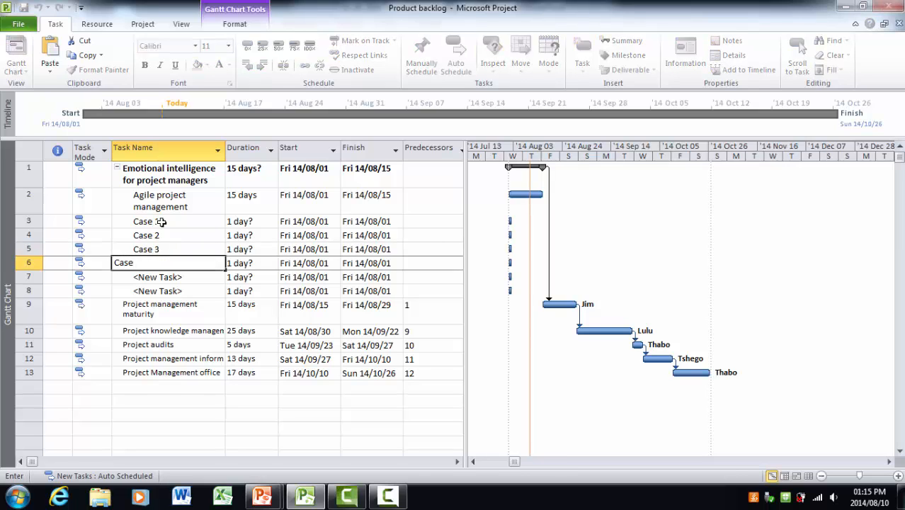
type(" 4")
key("Return")
type("Case")
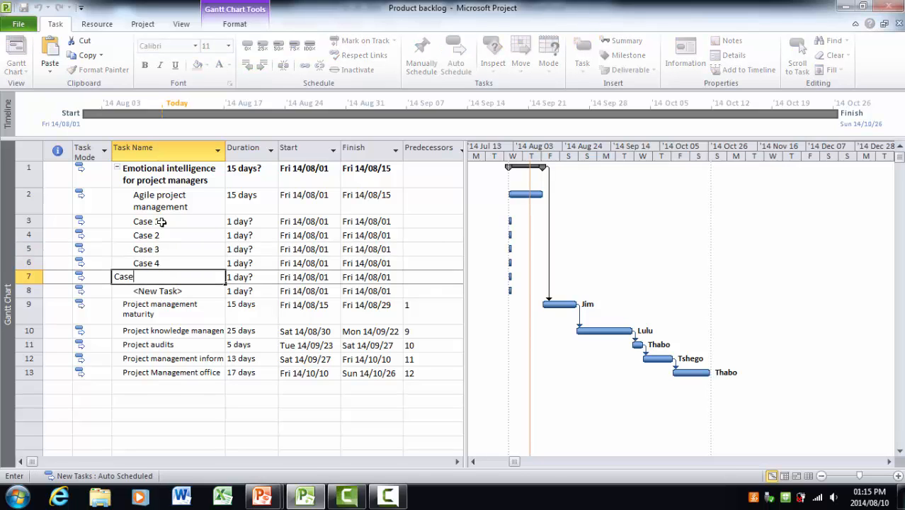
type(" 5")
key("Return")
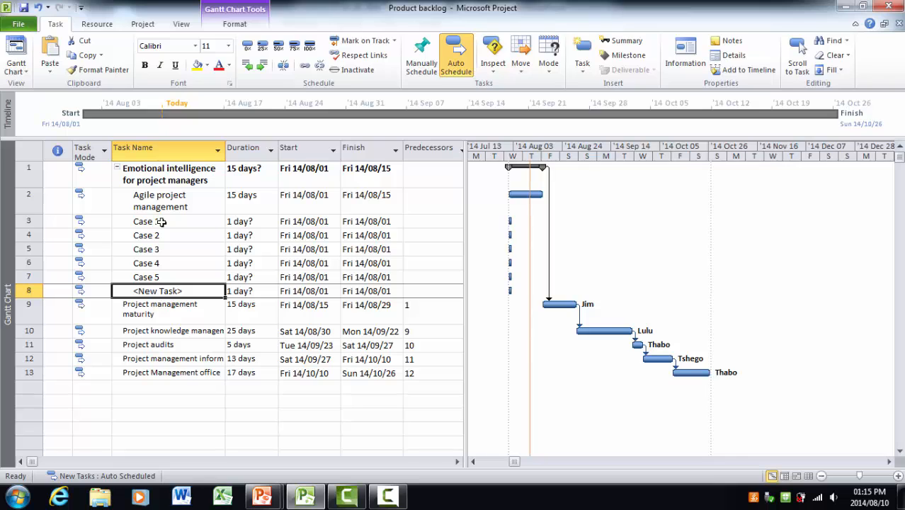
- Name the last unnamed subtask, directly below Case 5, Combine assignement
type("cas")
key("BackSpace")
key("BackSpace")
key("BackSpace")
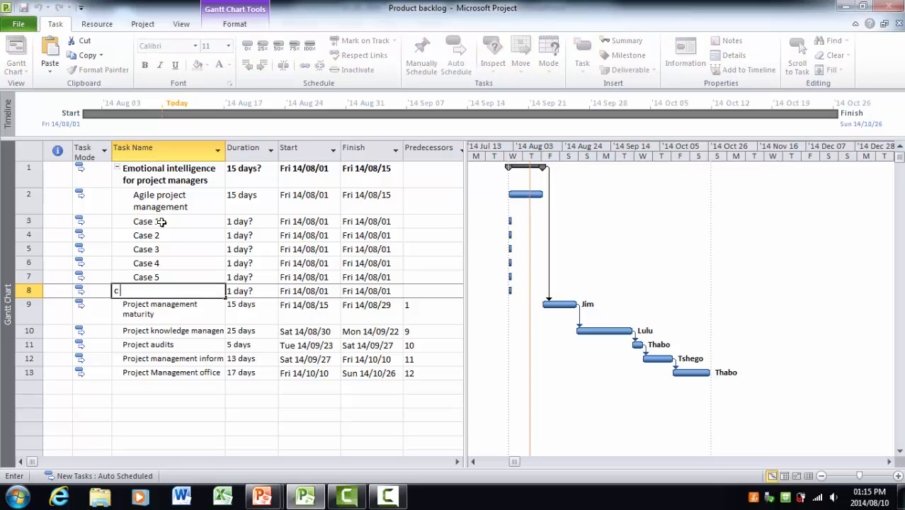
type("Combine assignement")
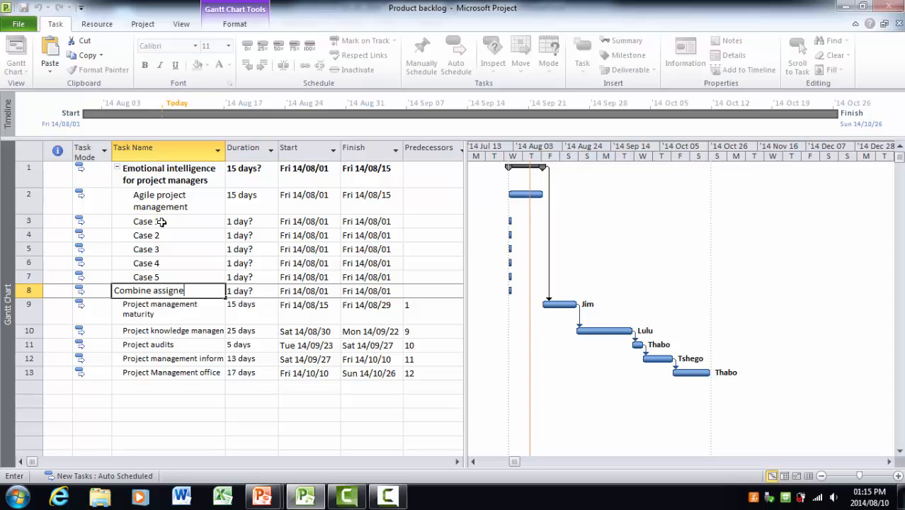
key("Return")
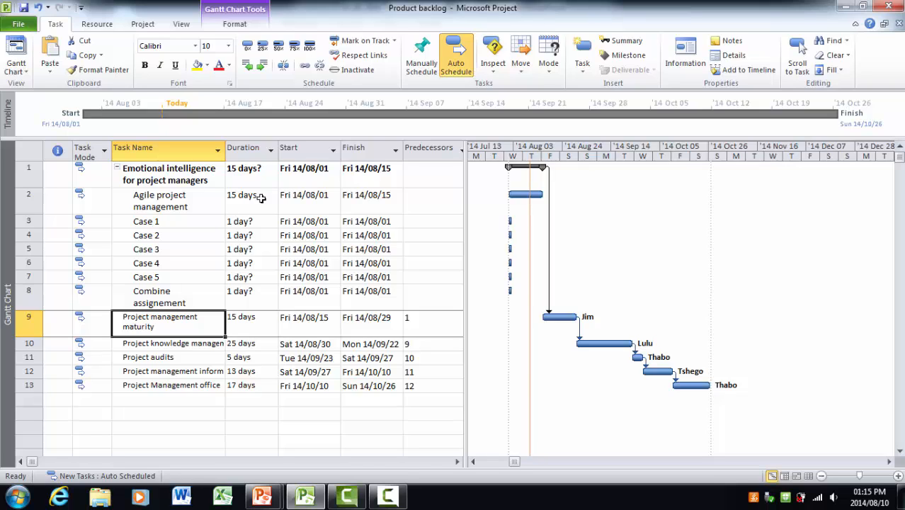
- Set the durations of Case 1 through Case 5 to 2, 3, 2, 4 and 5 days, and Combine assignement to 2 days
left_click(244, 221)
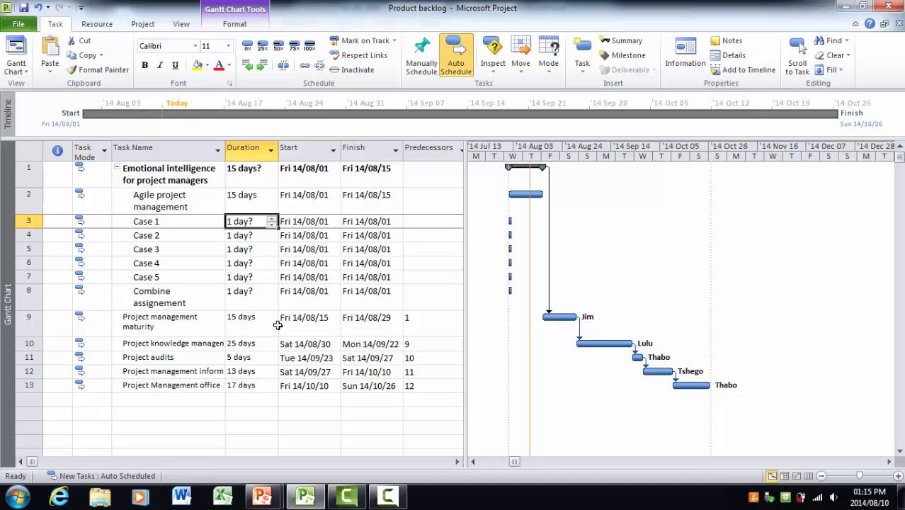
type("2")
key("Return")
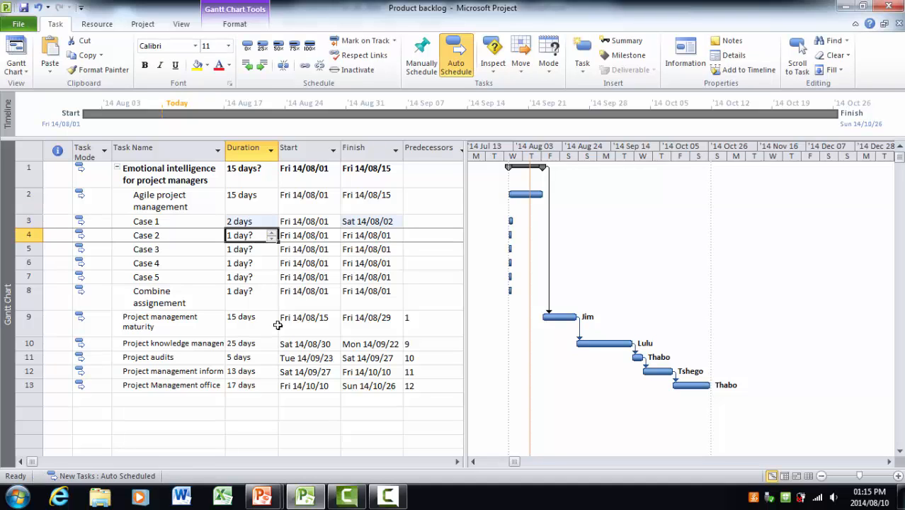
type("3")
key("Return")
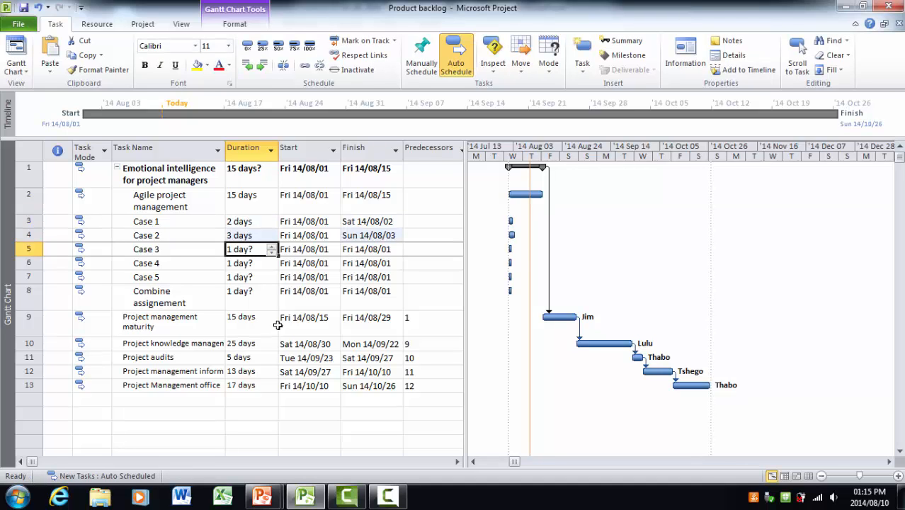
type("2")
key("Return")
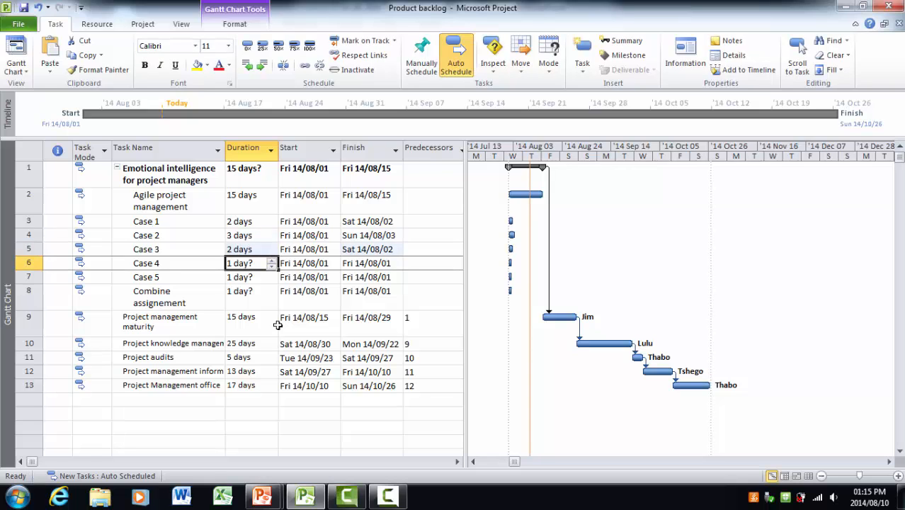
type("4")
key("Return")
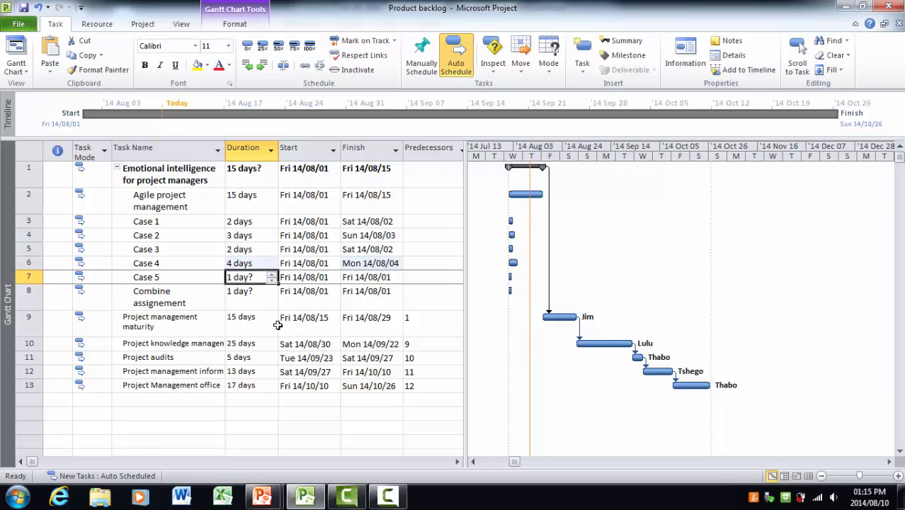
type("5")
key("Return")
type("2")
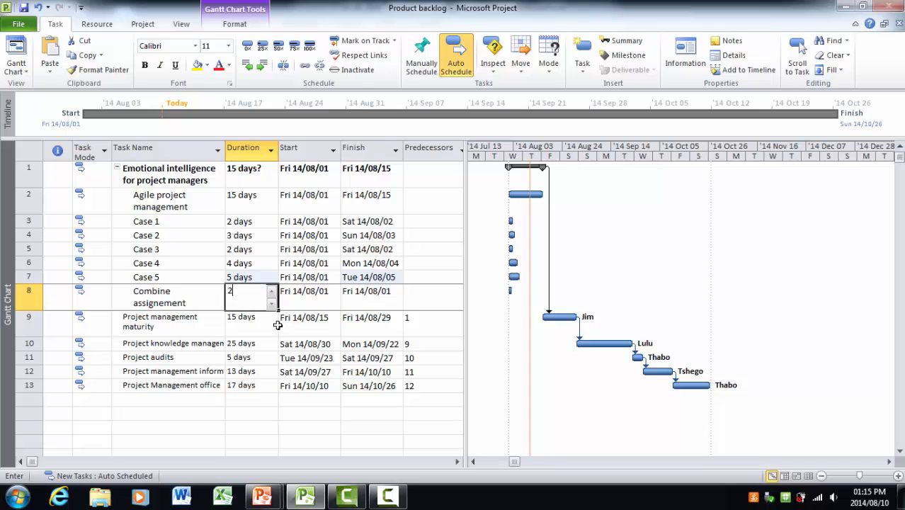
key("Return")
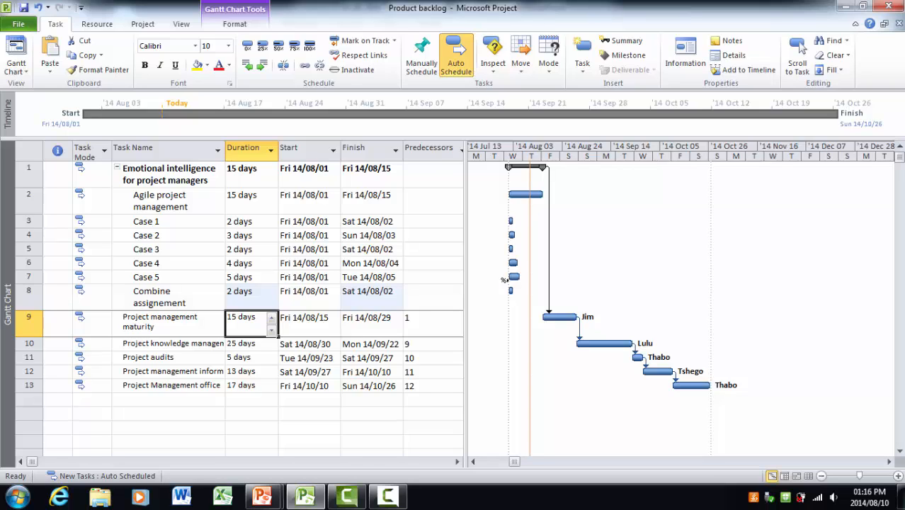
- Link Case 1 to Combine assignement as its predecessor
left_click(182, 220)
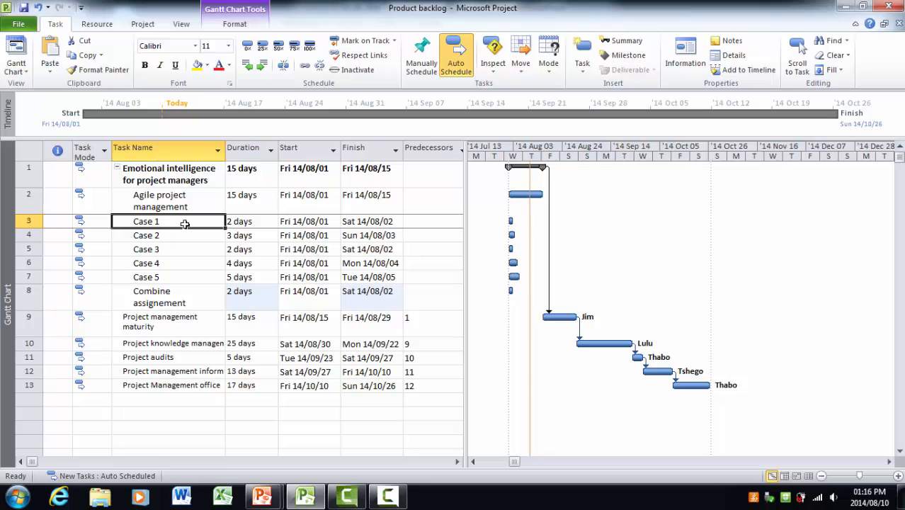
left_click(159, 296, "ctrl")
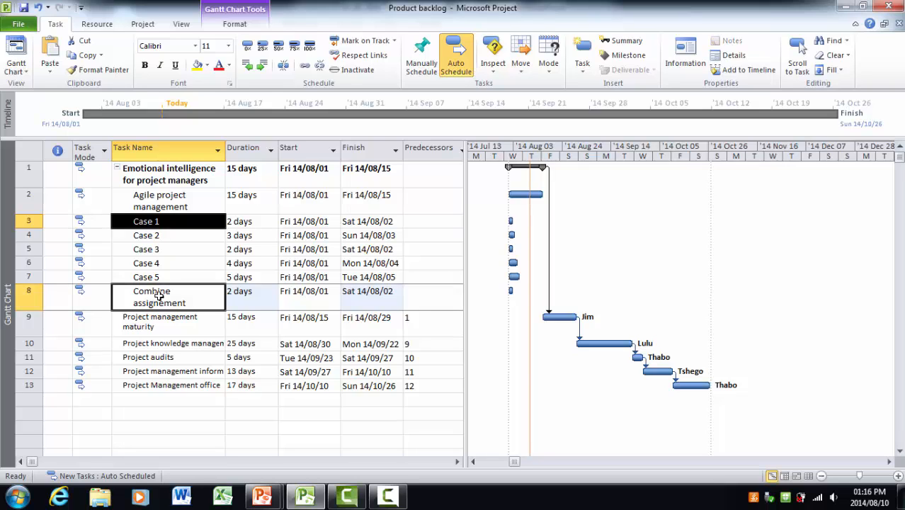
left_click(304, 66)
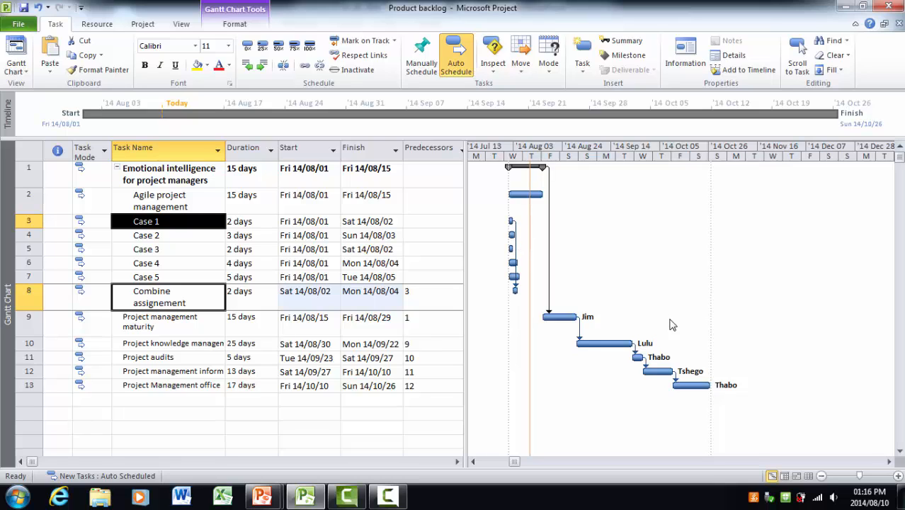
- Link Case 2 to Combine assignement as an additional predecessor
left_click(898, 477)
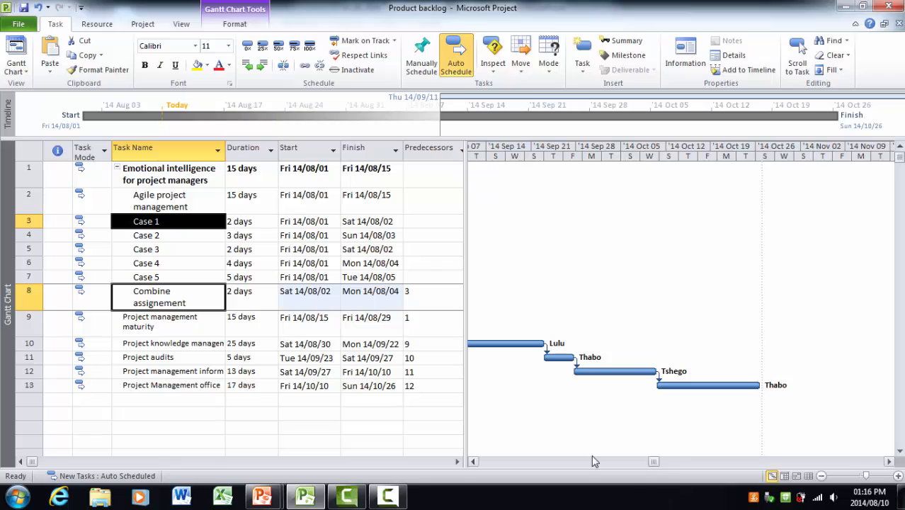
left_click(474, 462)
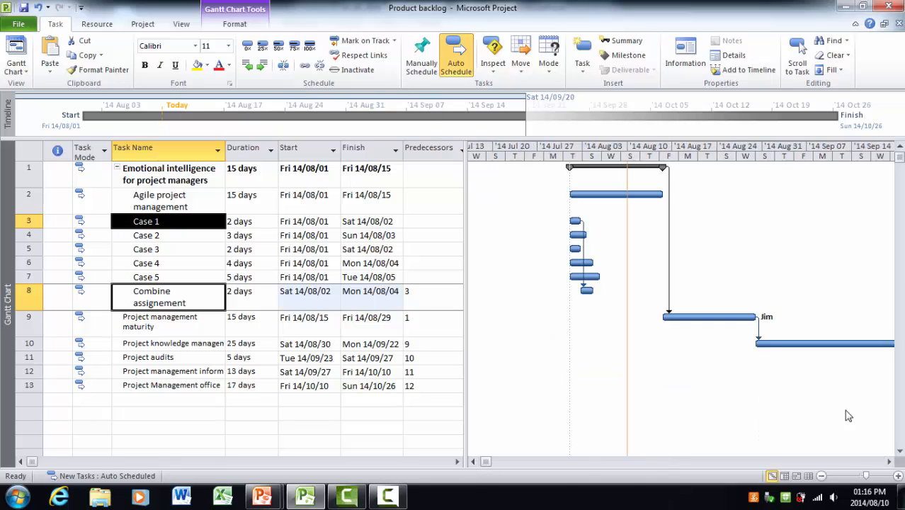
left_click(898, 476)
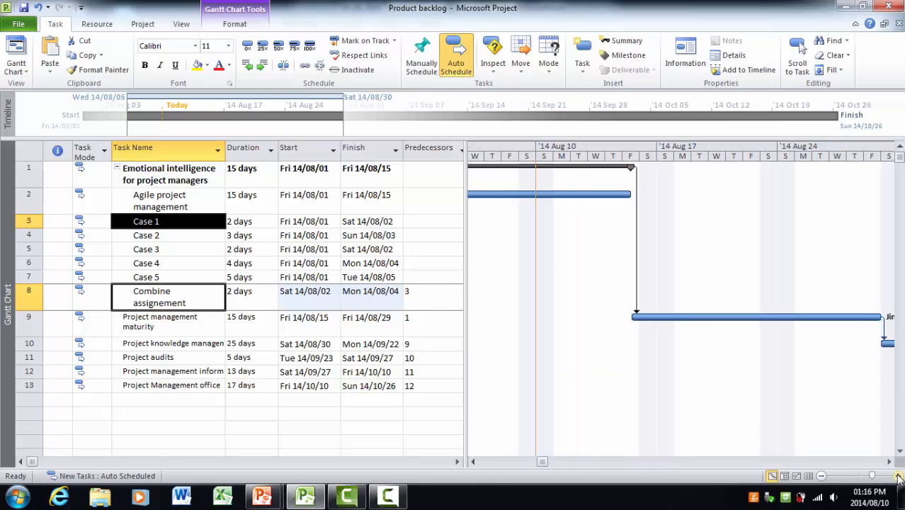
left_click(492, 464)
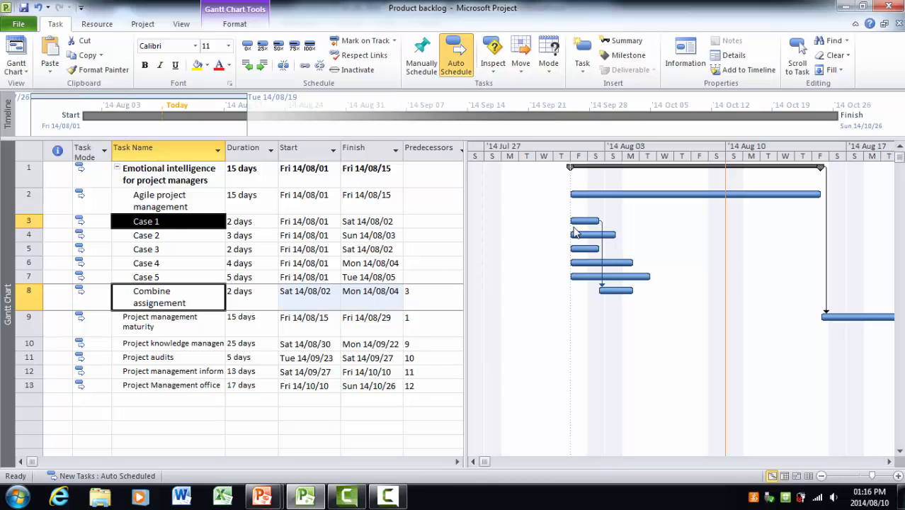
left_click(160, 235)
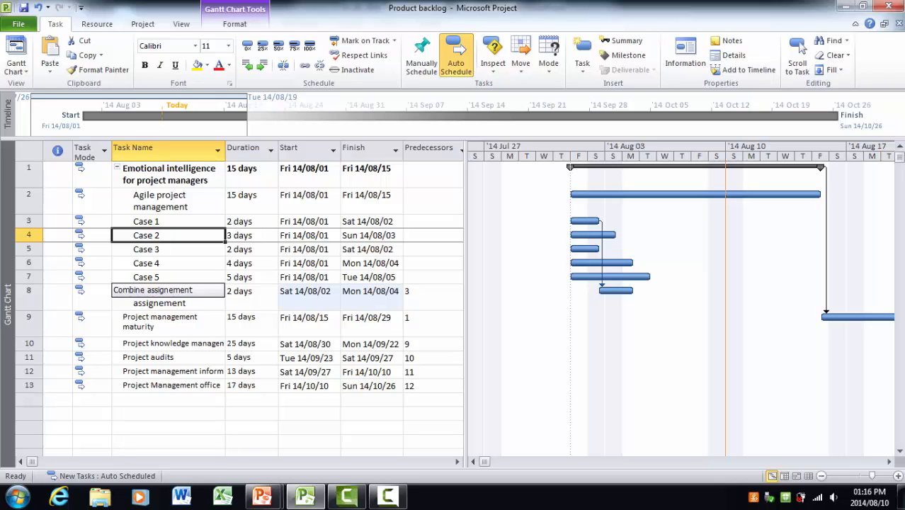
left_click(183, 291, "ctrl")
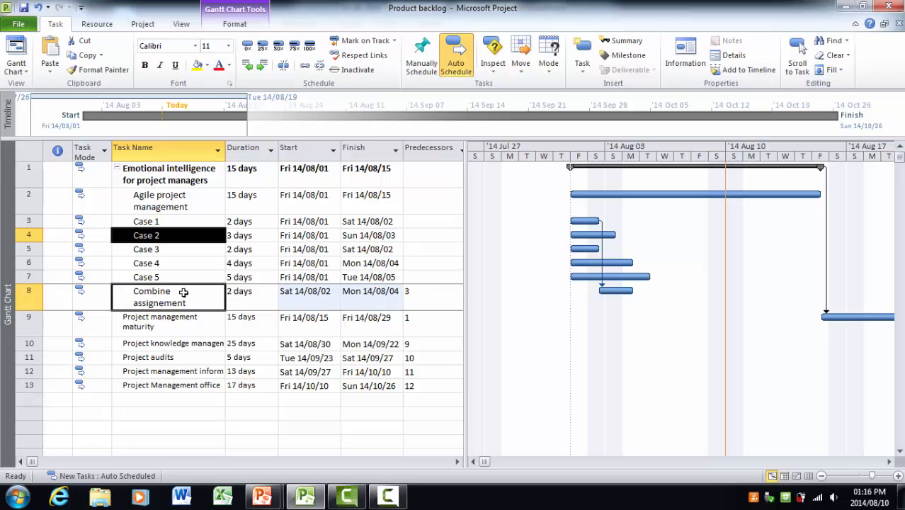
left_click(304, 65)
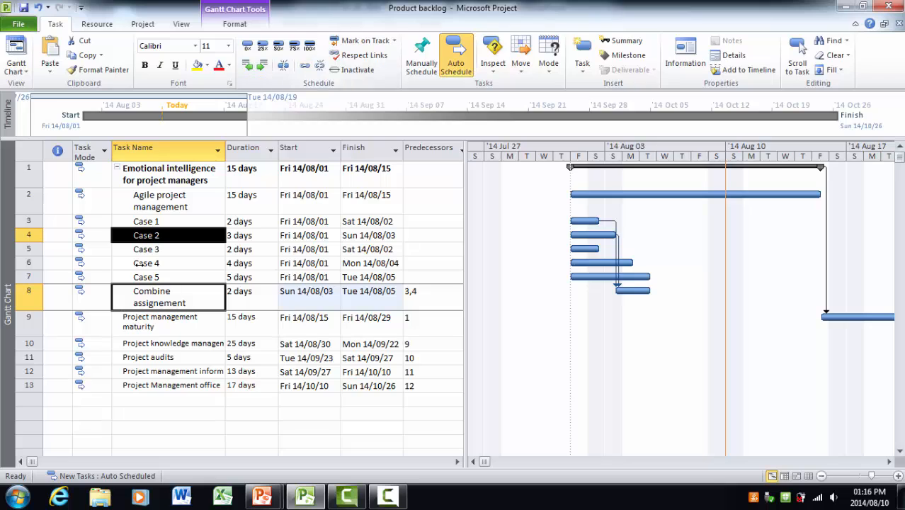
- Link Case 3 and Case 4 individually to Combine assignement as further predecessors
left_click(156, 247)
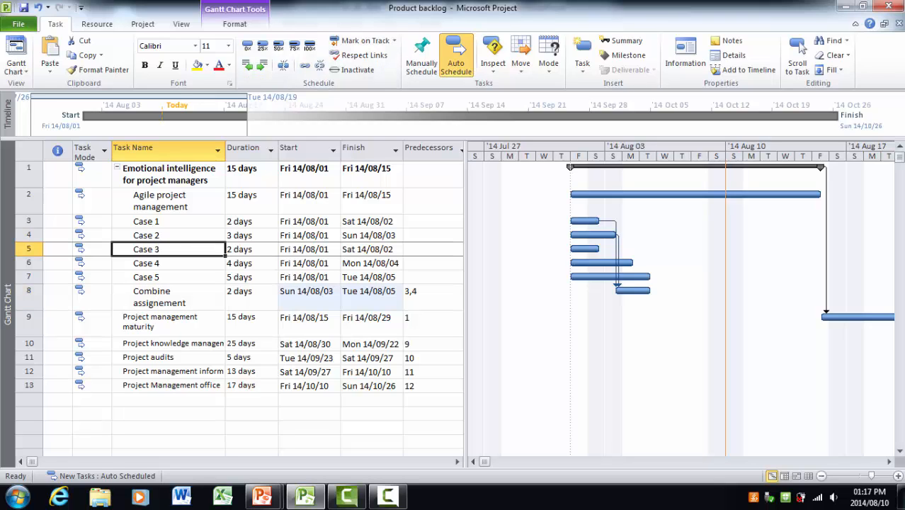
left_click(161, 294, "ctrl")
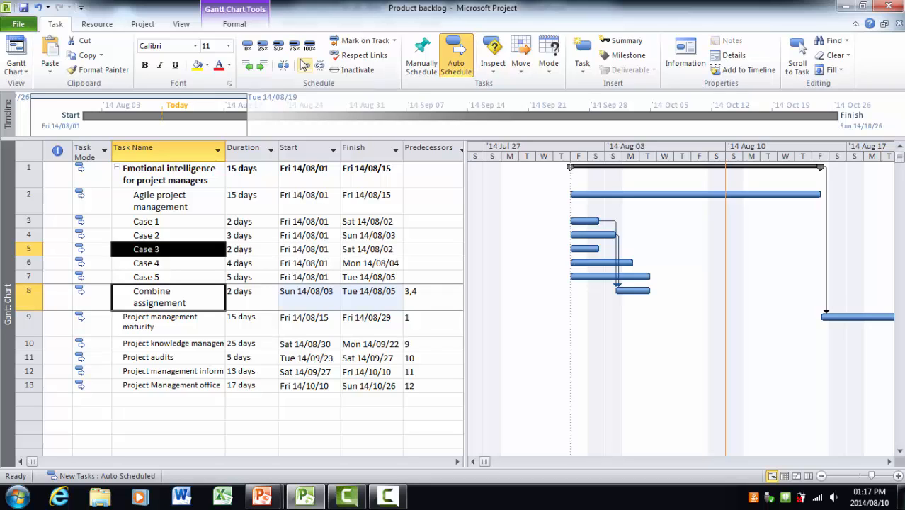
left_click(305, 65)
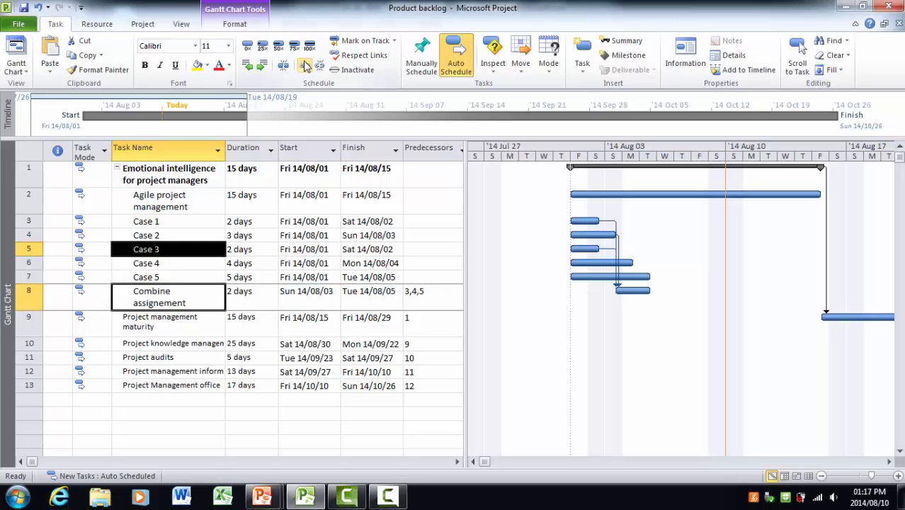
left_click(160, 262)
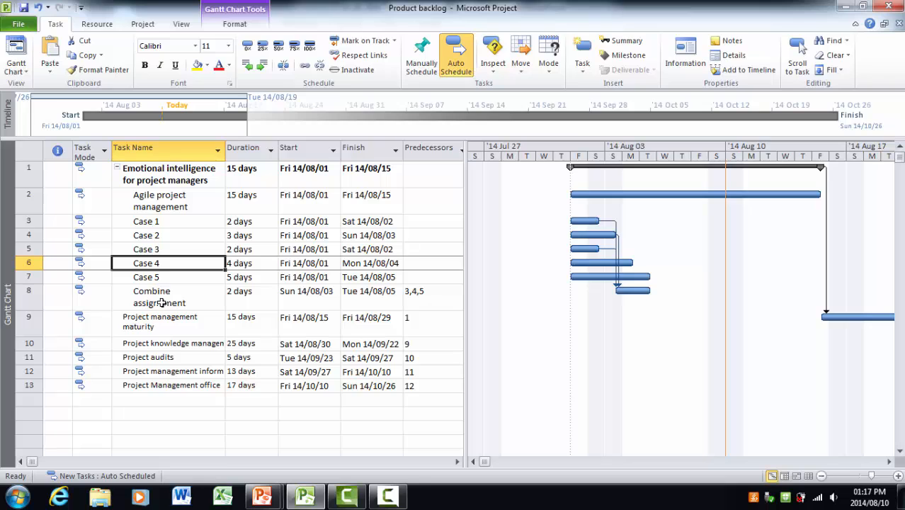
left_click(159, 296, "ctrl")
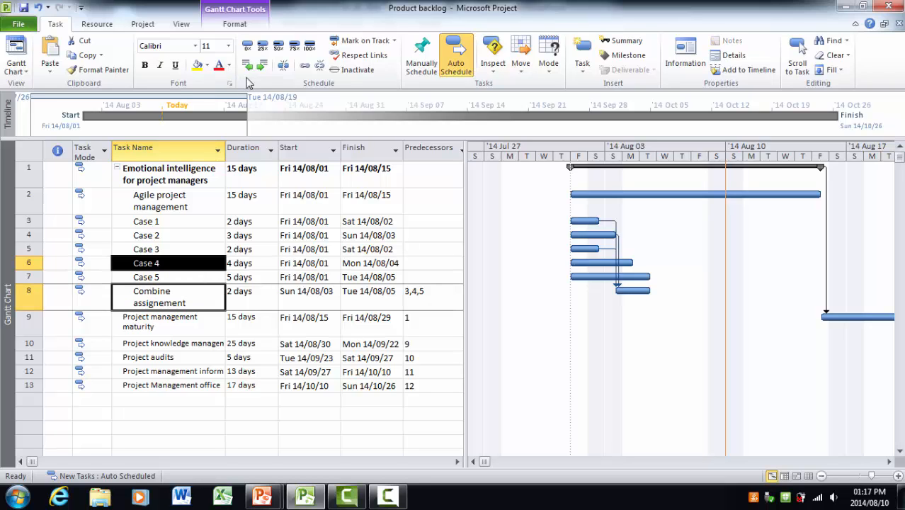
left_click(302, 66)
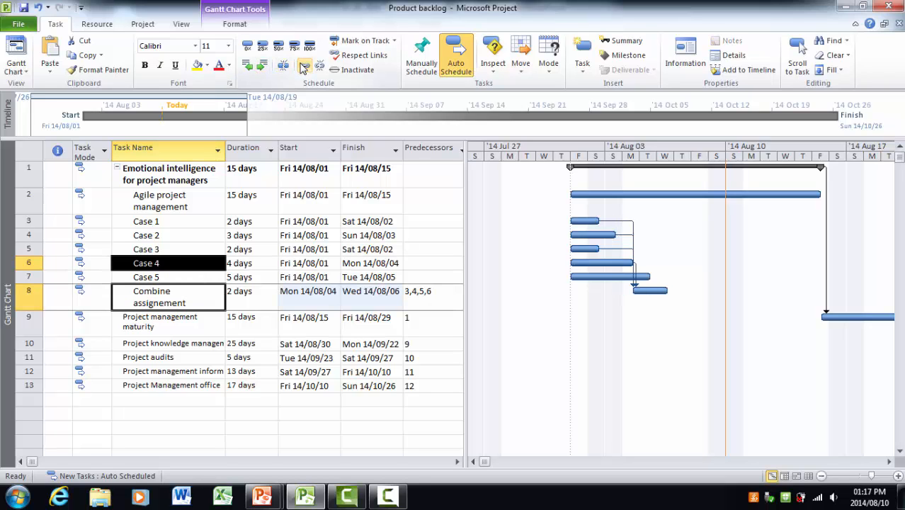
- Link Case 5 to Combine assignement as a further predecessor
left_click(158, 277)
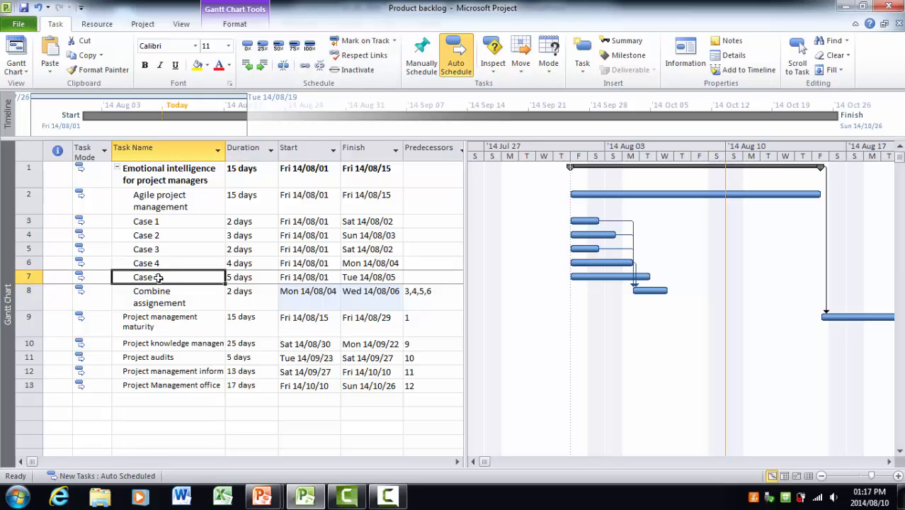
left_click(159, 296, "ctrl")
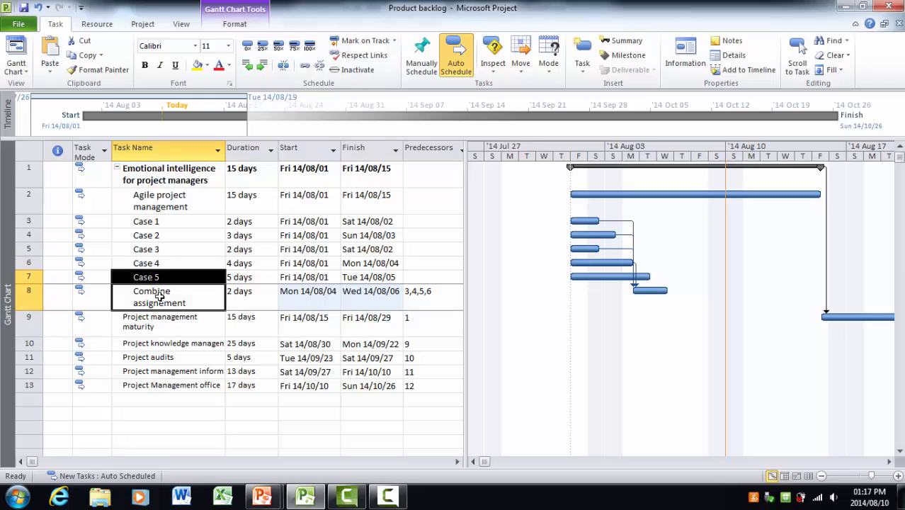
left_click(303, 66)
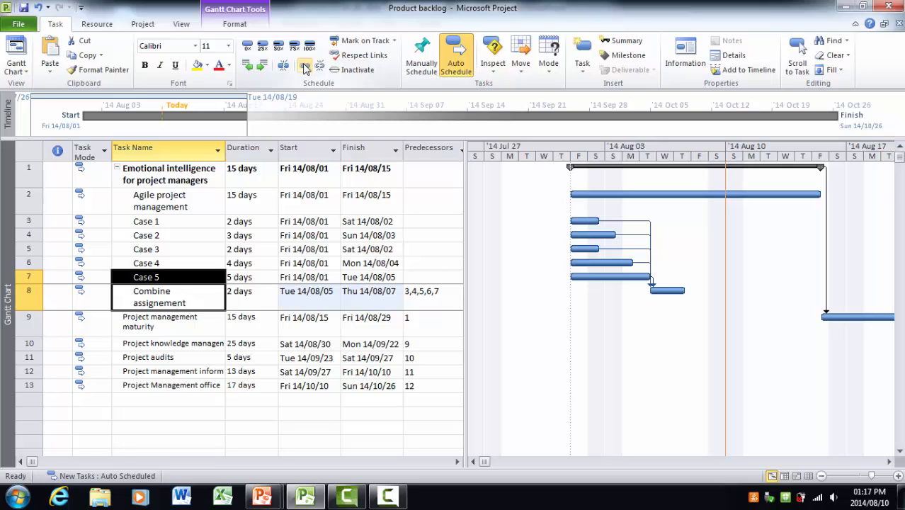
- Set the duration of Agile project management to 14 days
left_click(241, 198)
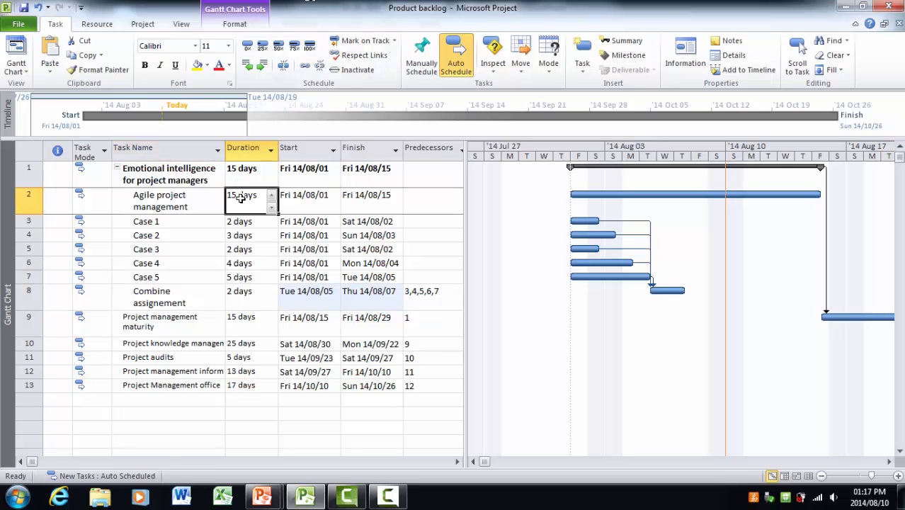
type("15")
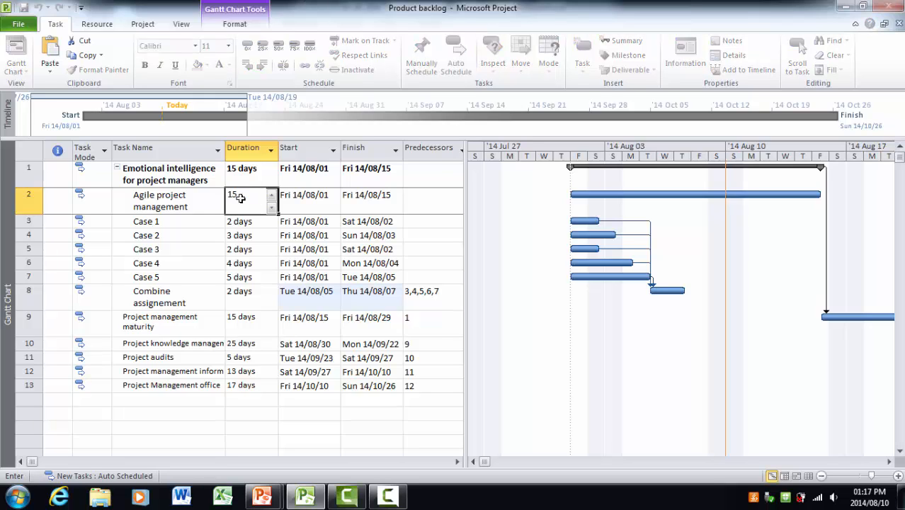
key("BackSpace")
type("4")
key("Return")
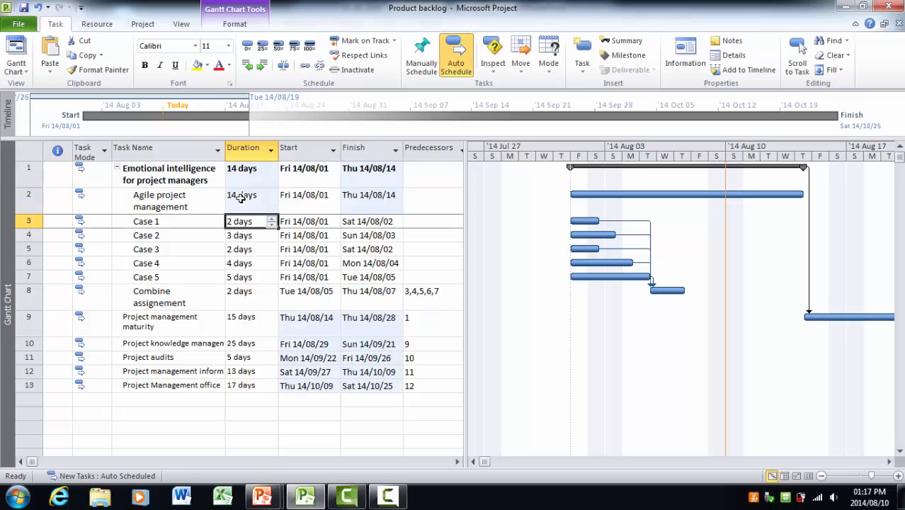
- Set the duration of Agile project management to 13 days
left_click(174, 173)
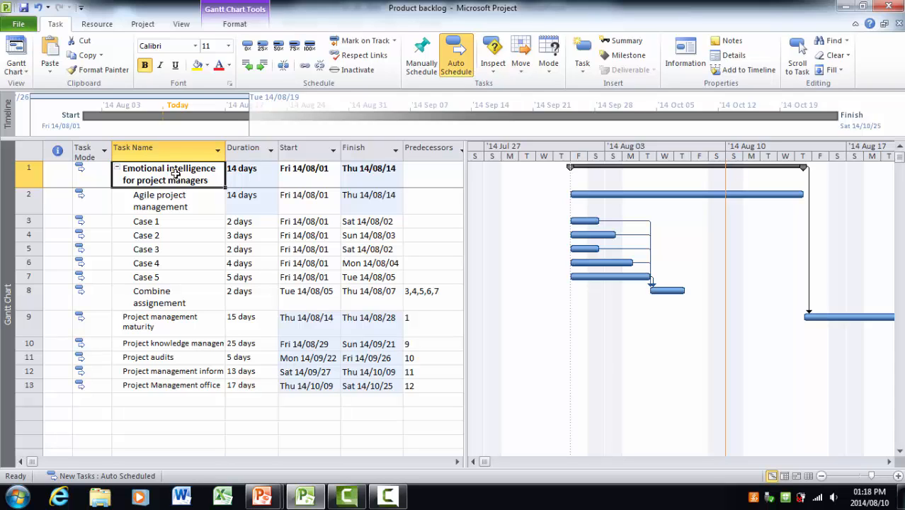
left_click(257, 199)
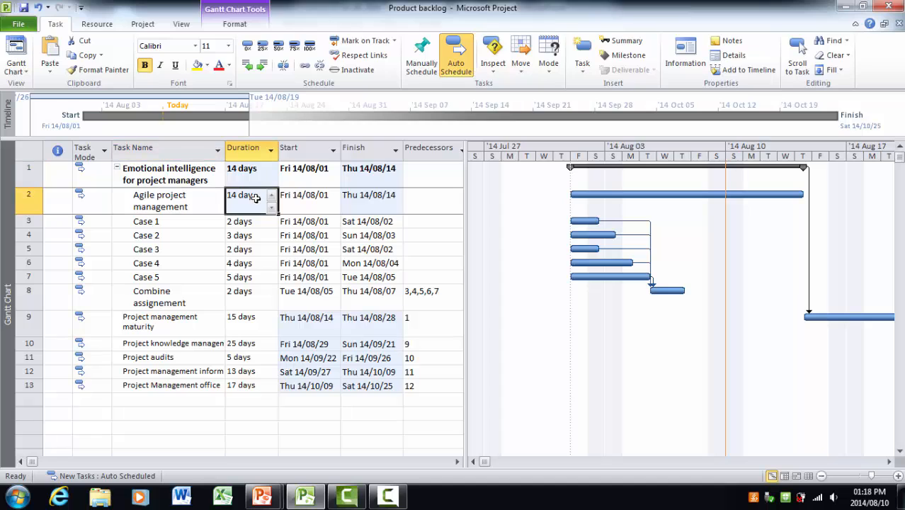
type("13")
key("Return")
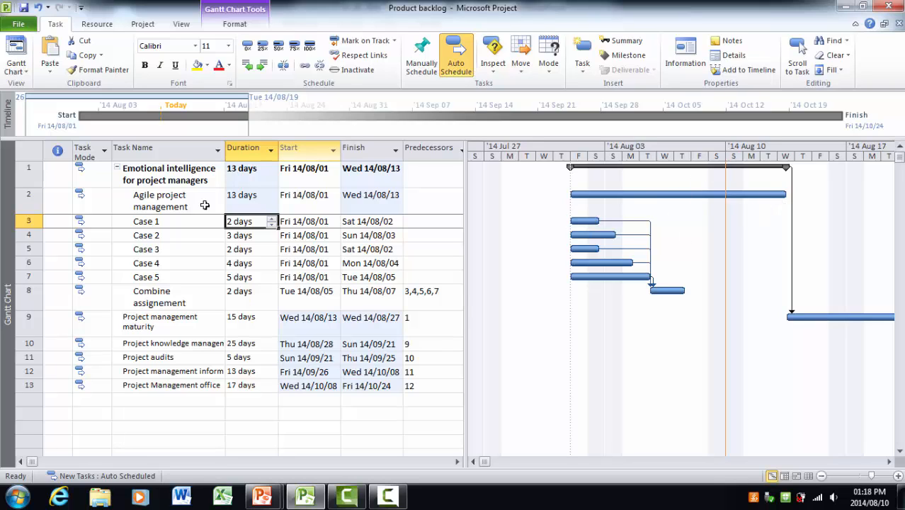
- Link Agile project management to Combine assignement as an additional predecessor
left_click(177, 202)
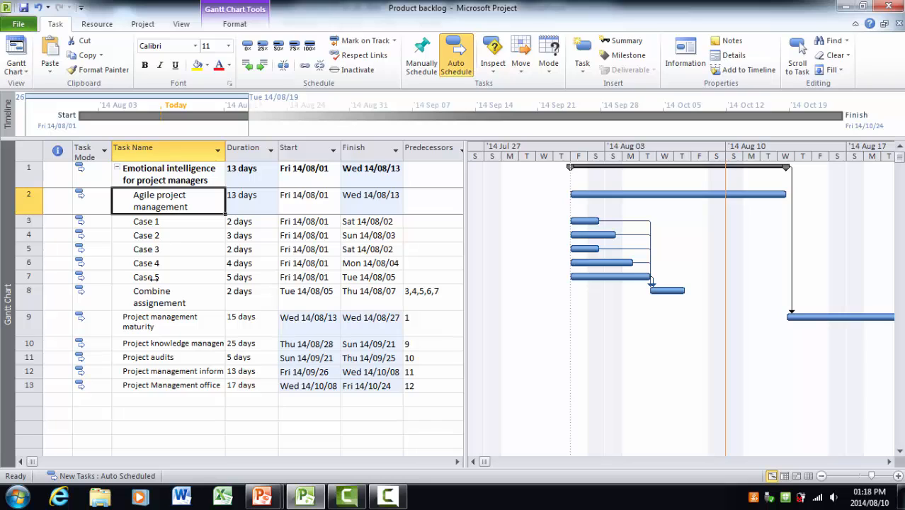
left_click(153, 295, "ctrl")
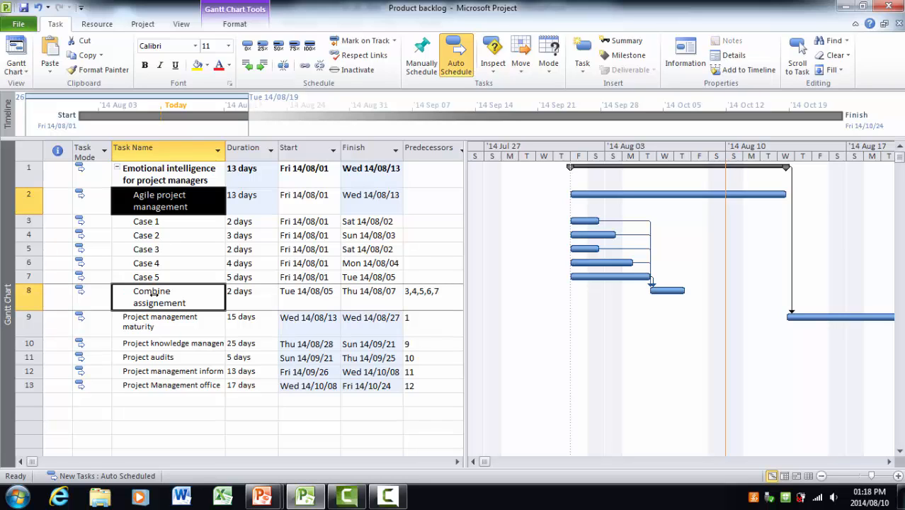
left_click(304, 68)
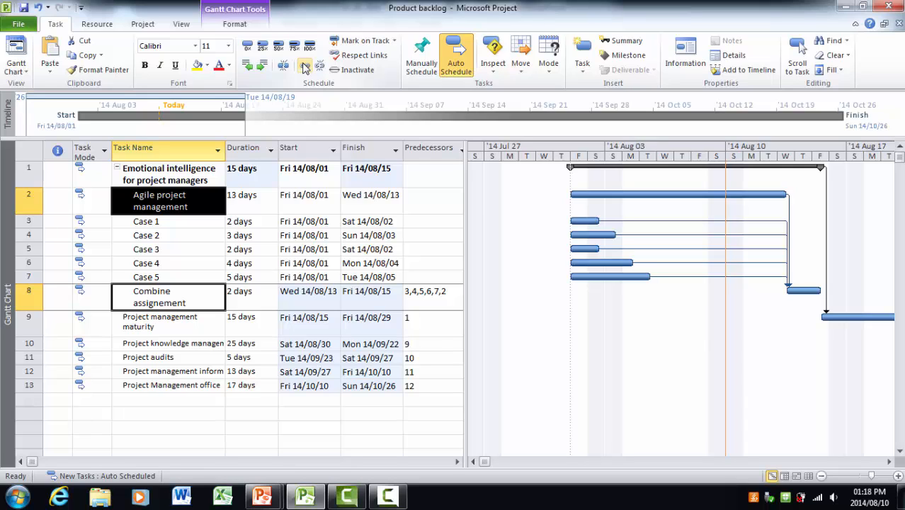
left_click(181, 184)
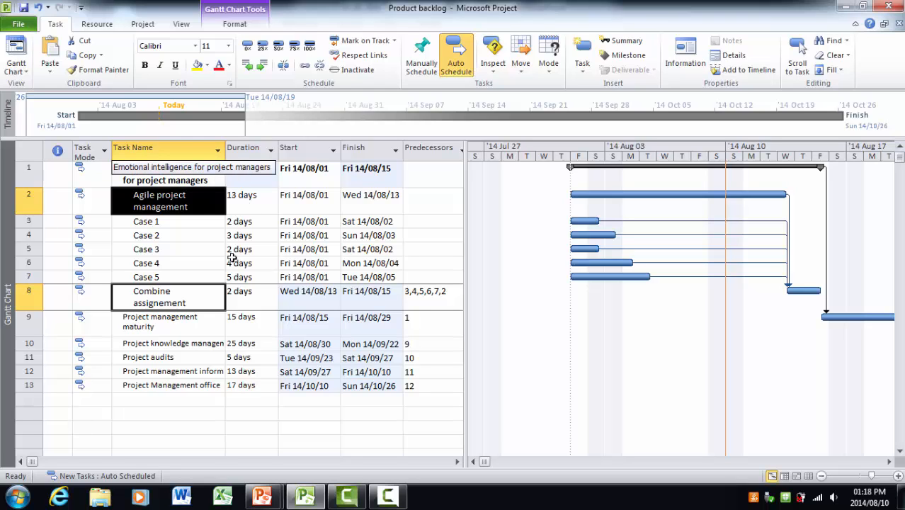
left_click(364, 175)
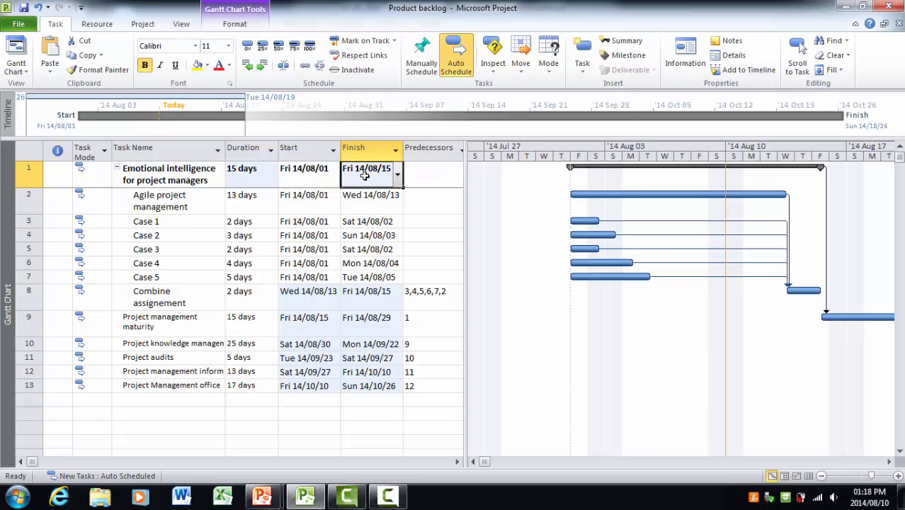
- Assign the summary task's resource, the first in the resource list, to both Agile project management and Combine assignement
left_click(97, 24)
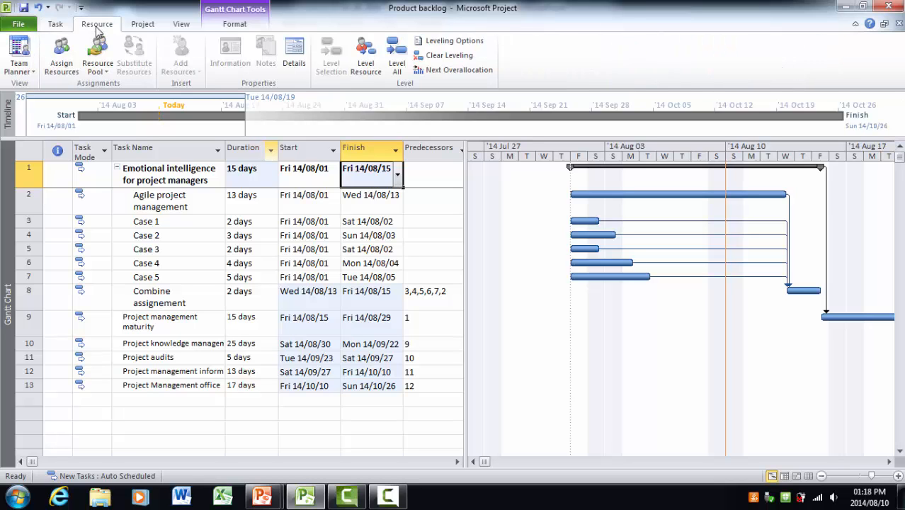
left_click(61, 68)
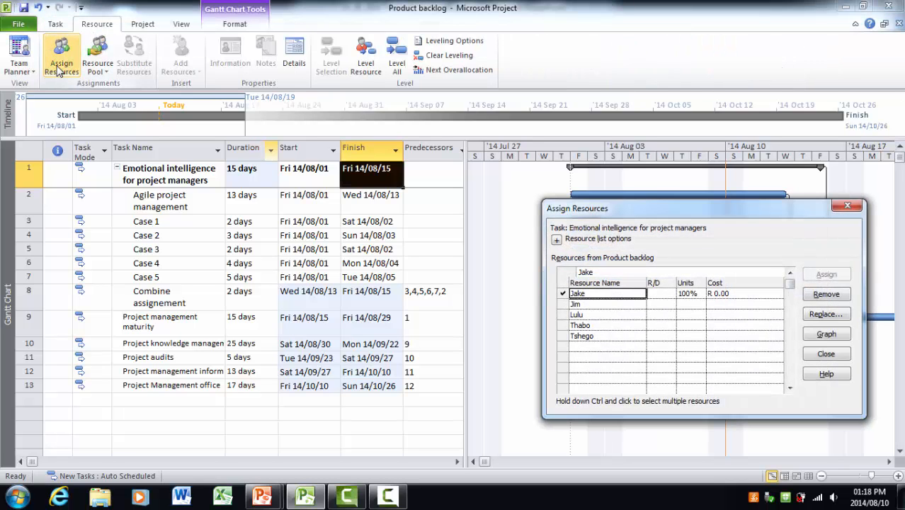
left_click(162, 206)
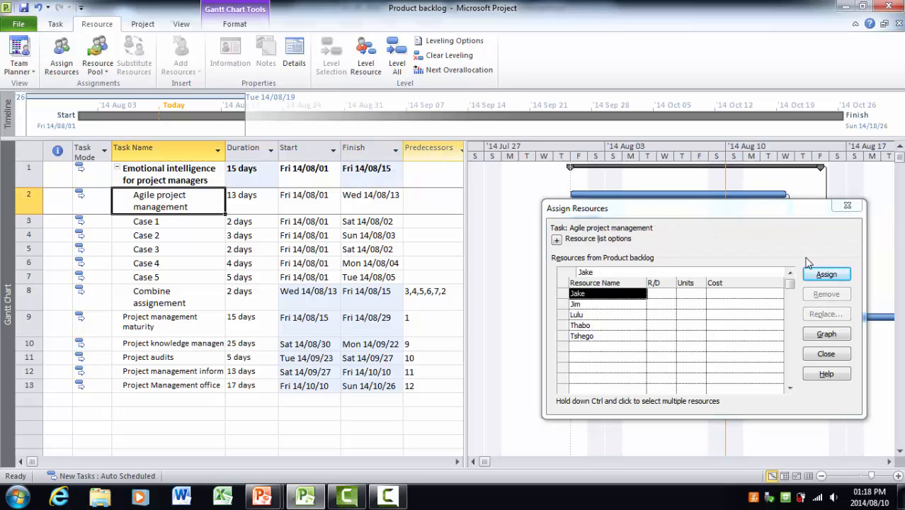
left_click(825, 274)
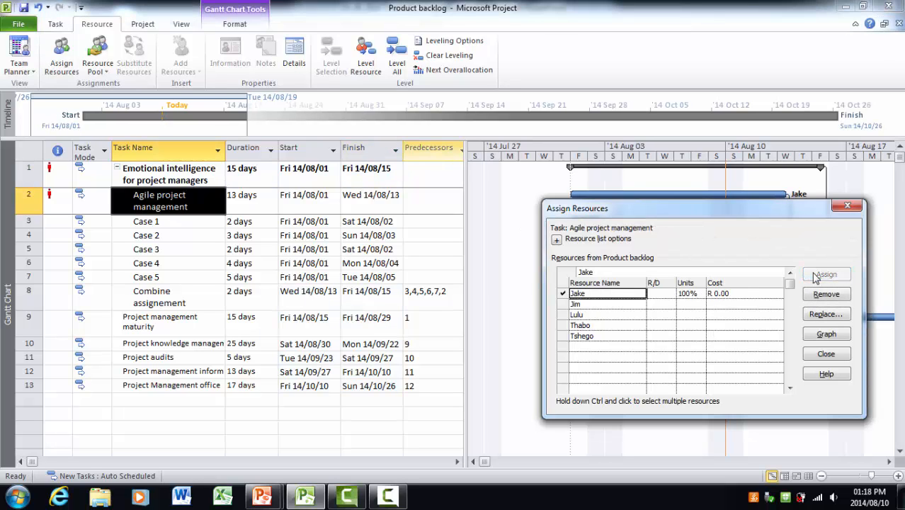
left_click(147, 297)
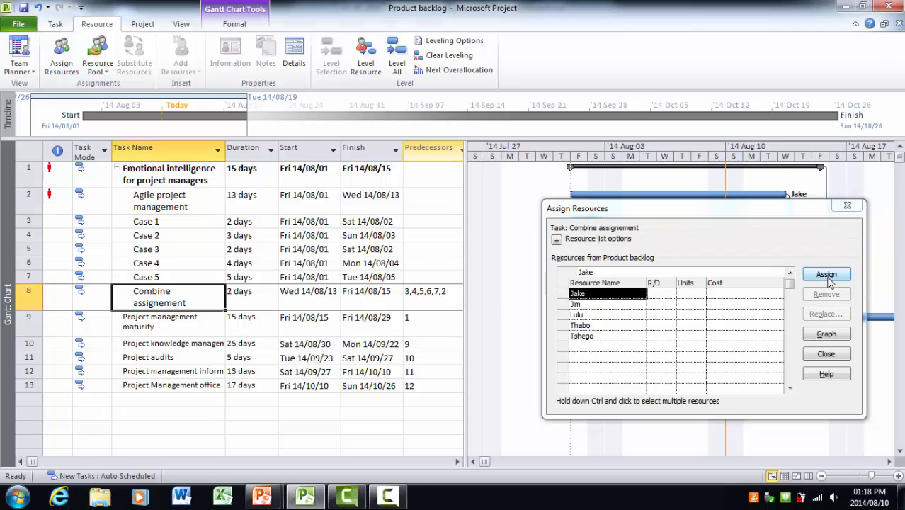
left_click(826, 275)
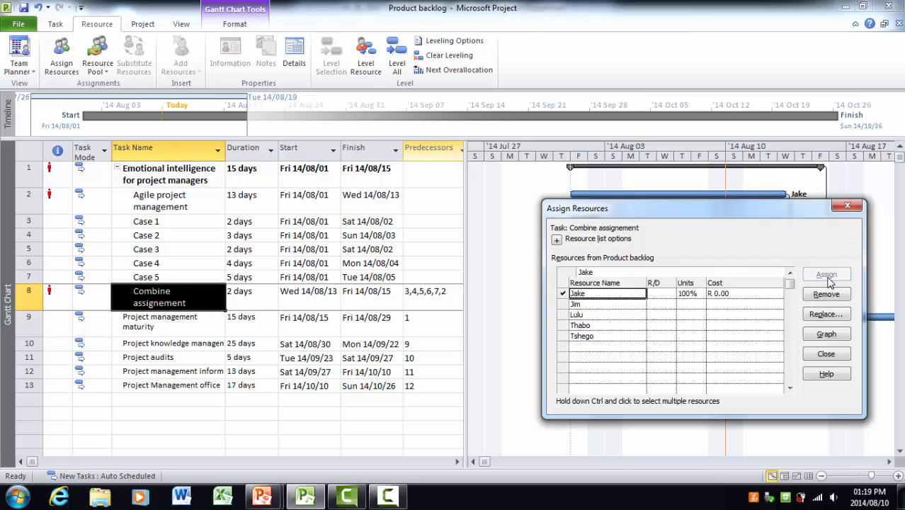
- Assign the second resource in the alphabetical resource list to Case 1 and the third resource to Case 2
left_click(159, 220)
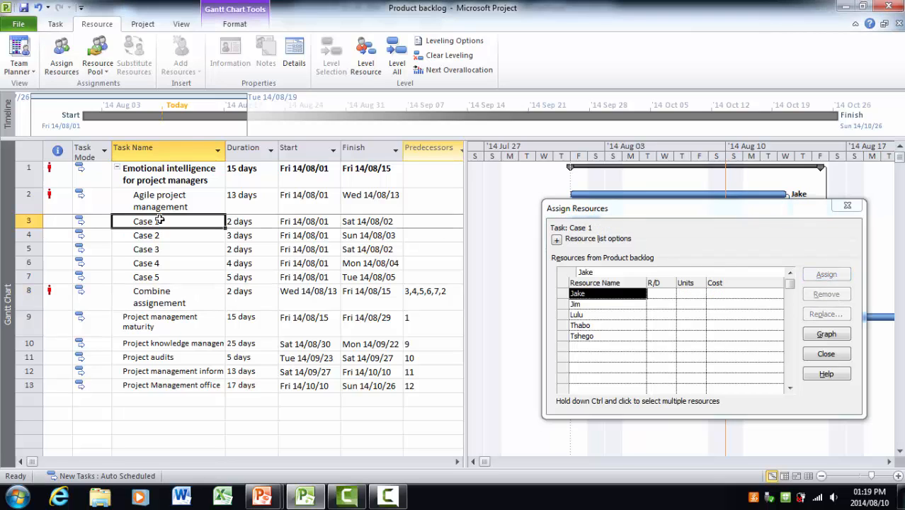
left_click(577, 303)
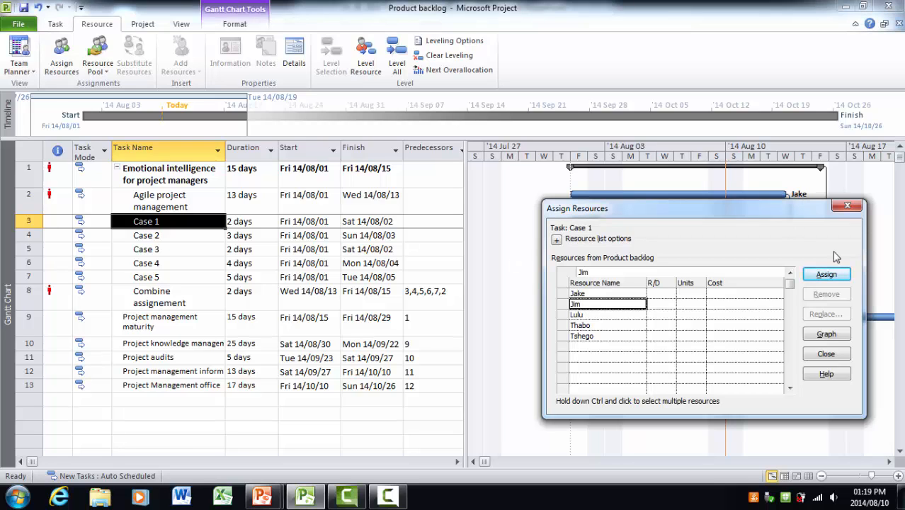
left_click(826, 274)
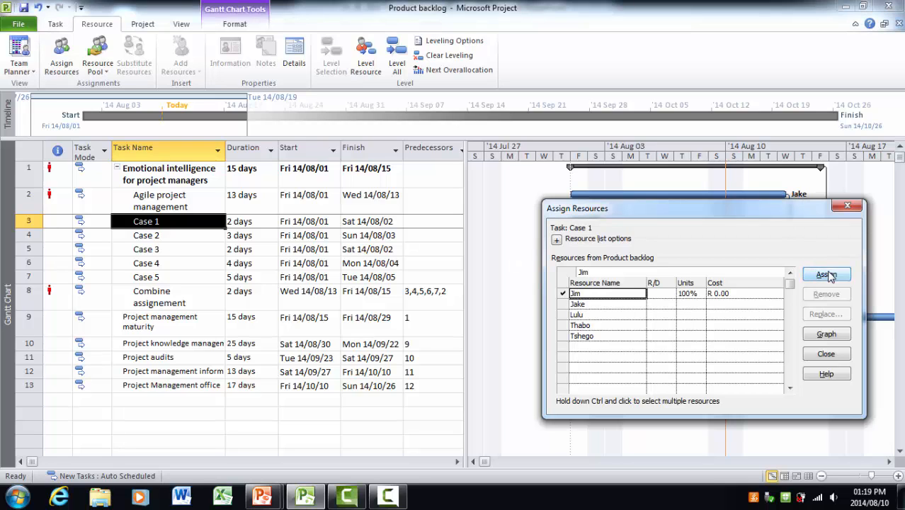
left_click(180, 242)
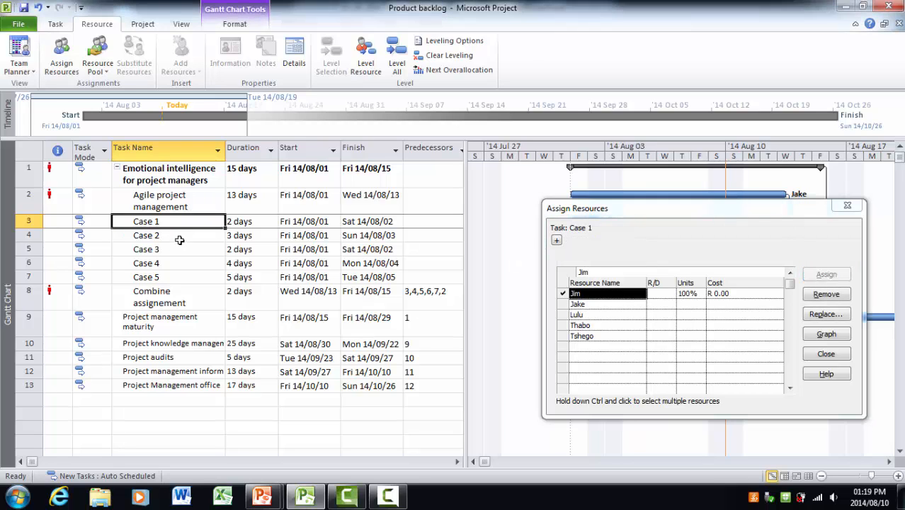
left_click(577, 314)
left_click(826, 274)
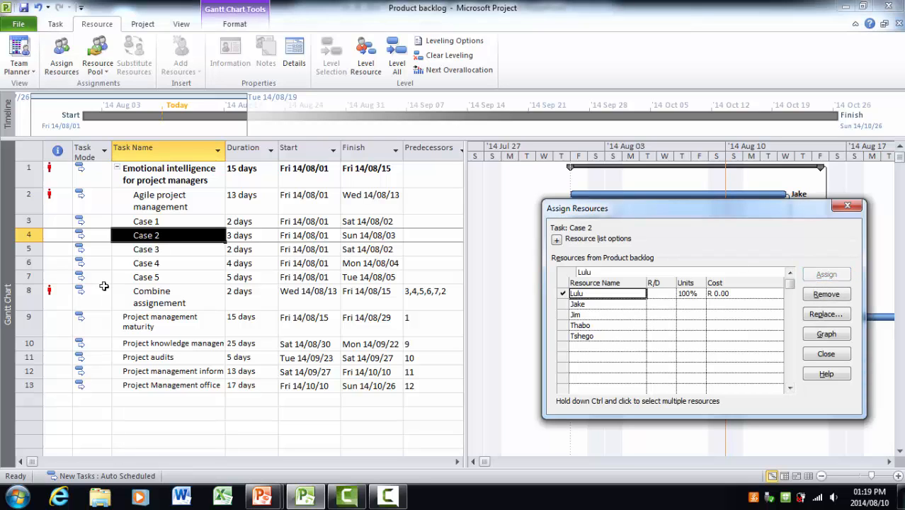
- Assign the fourth resource in the alphabetical resource list to Case 3 and the fifth resource to Case 4
left_click(131, 250)
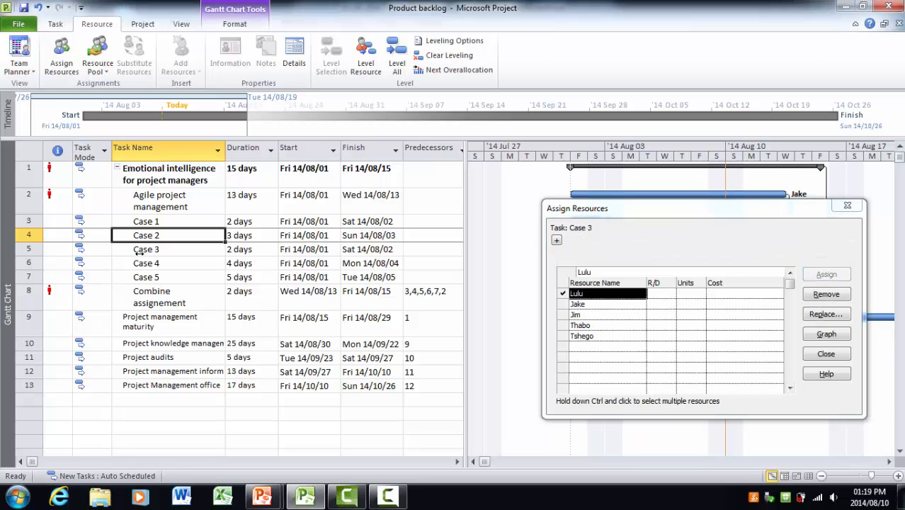
left_click(580, 326)
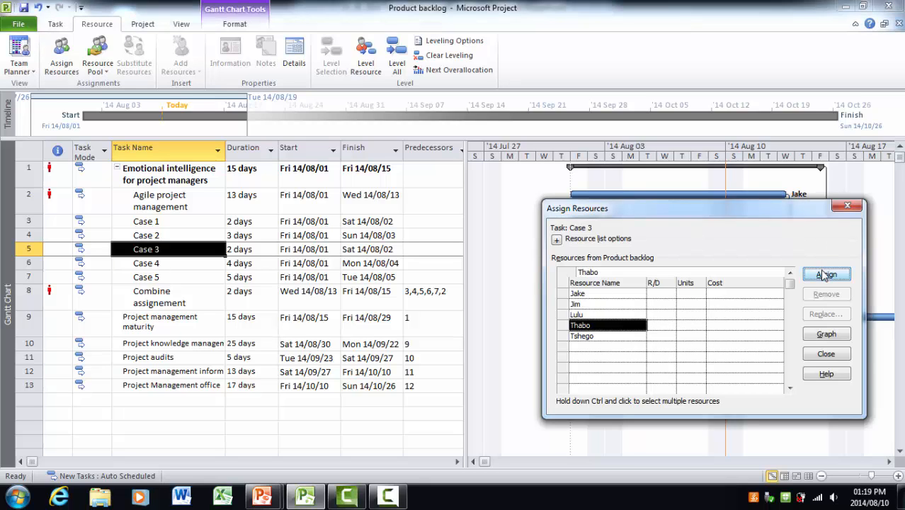
left_click(824, 274)
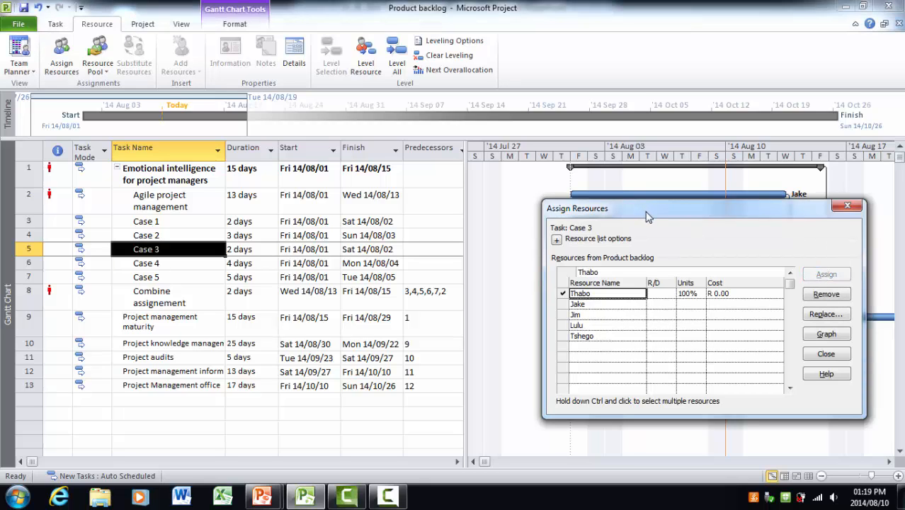
left_click_drag(646, 216, 593, 303)
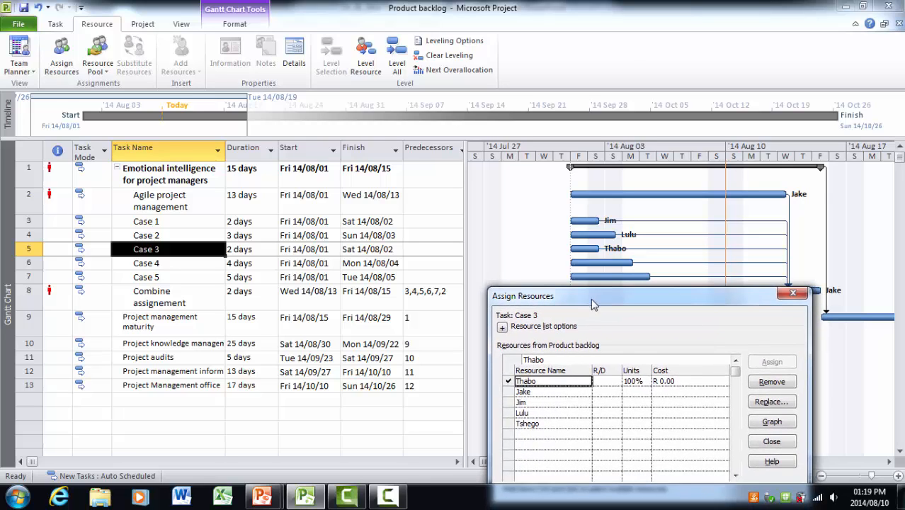
left_click(138, 263)
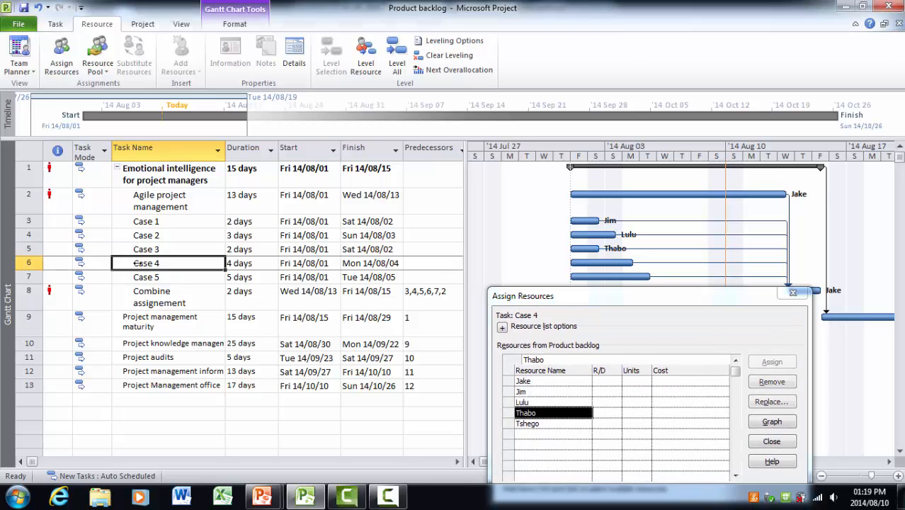
left_click(552, 423)
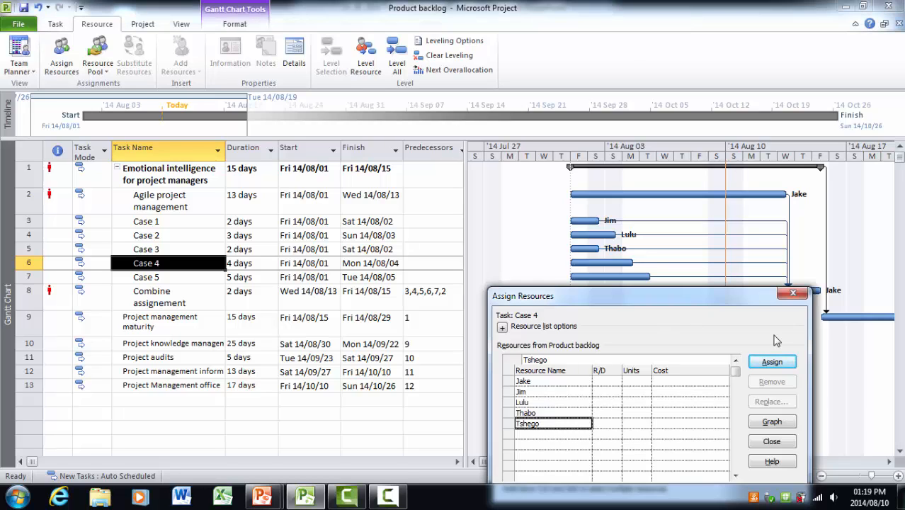
left_click(772, 361)
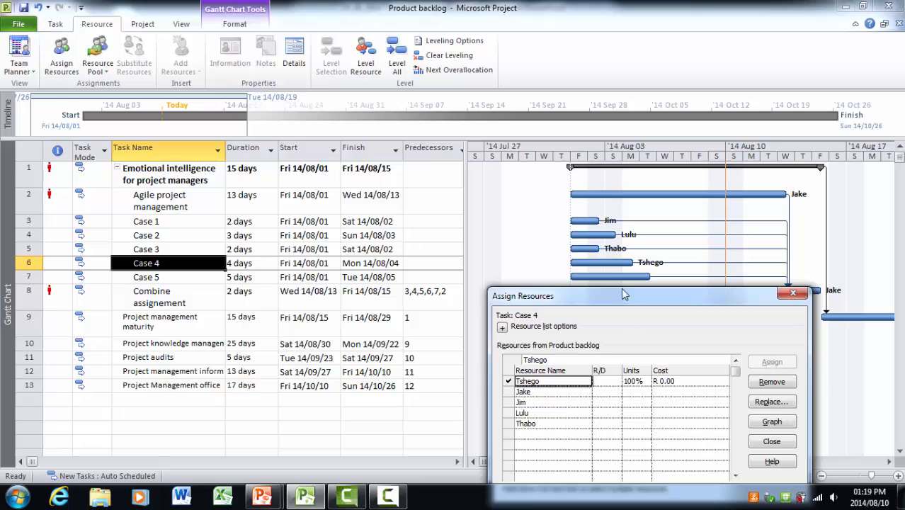
- Assign the same resource that works on Case 1 to Case 5
left_click(609, 276)
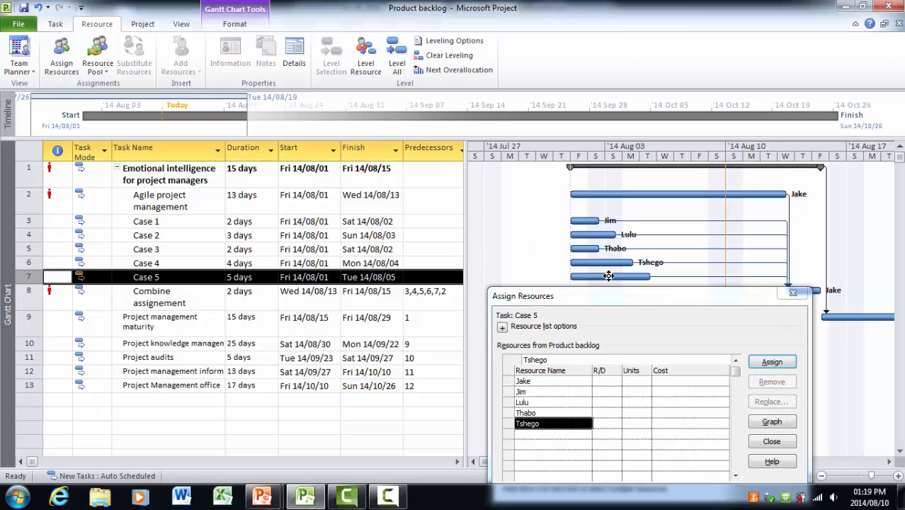
left_click(528, 394)
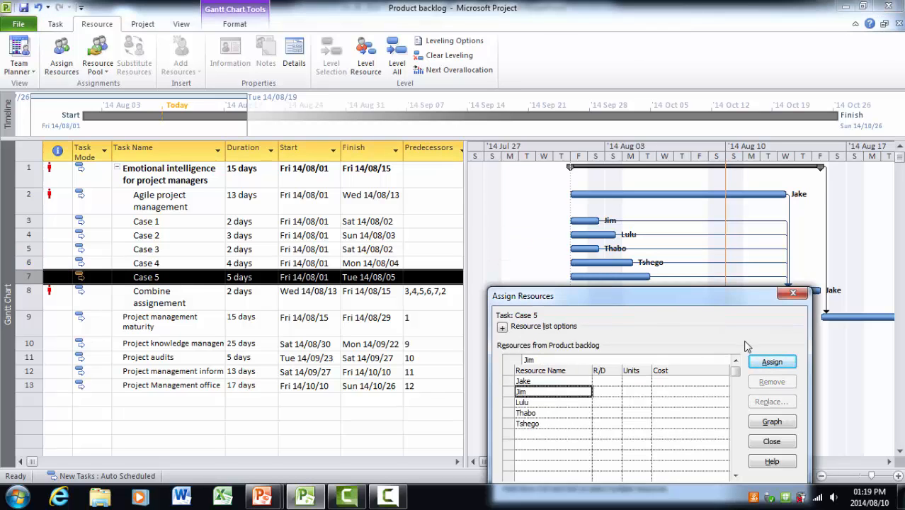
left_click(763, 363)
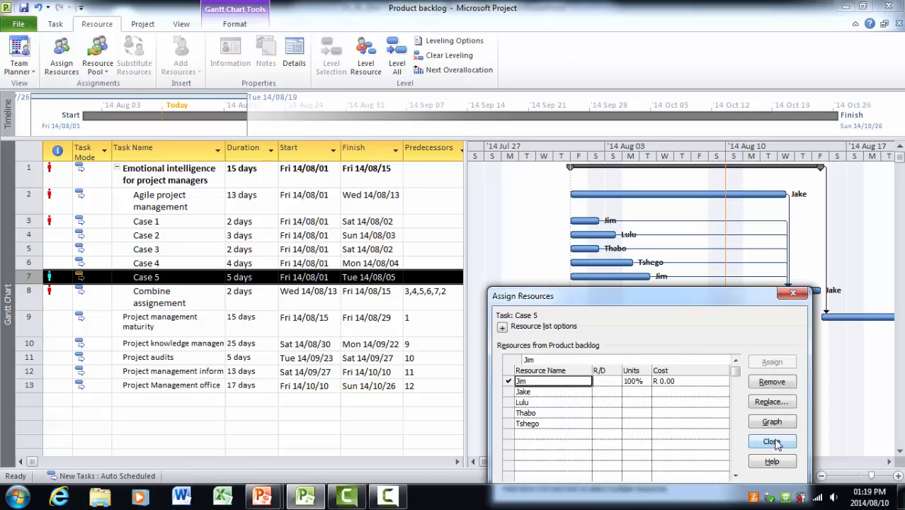
- Close the resource assignment dialog and remove the dependency link between Case 1 and Combine assignement
left_click_drag(717, 298, 767, 135)
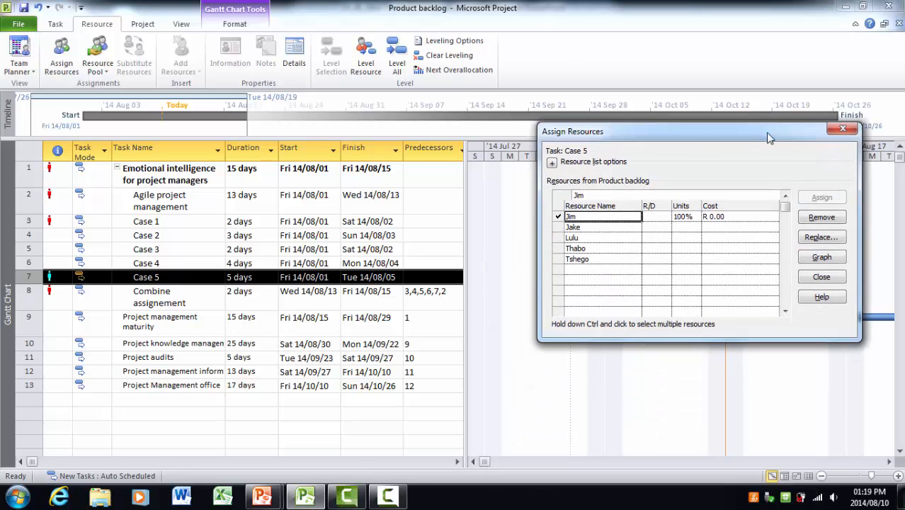
left_click(847, 129)
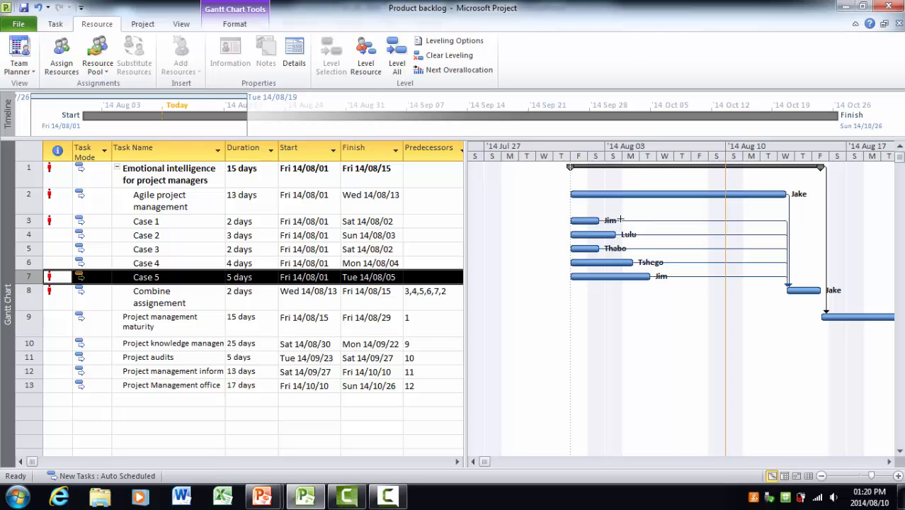
left_click(594, 220)
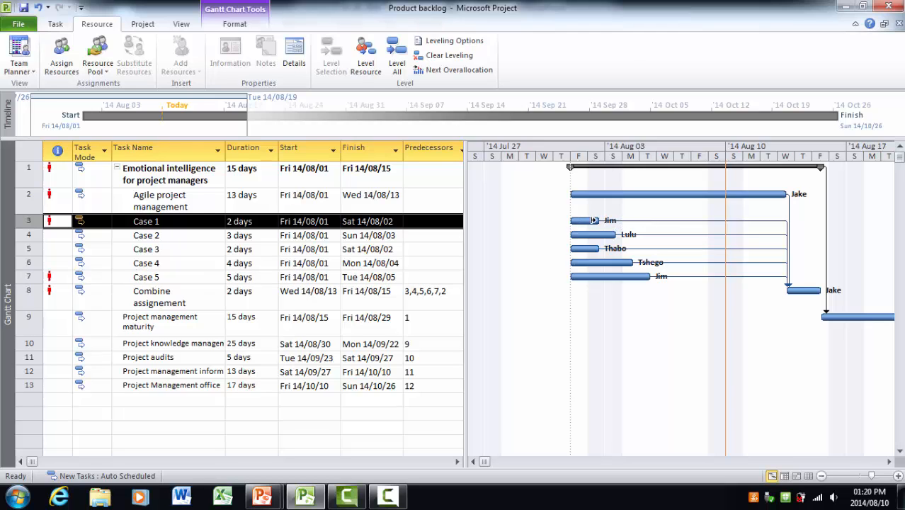
mouse_move(595, 220)
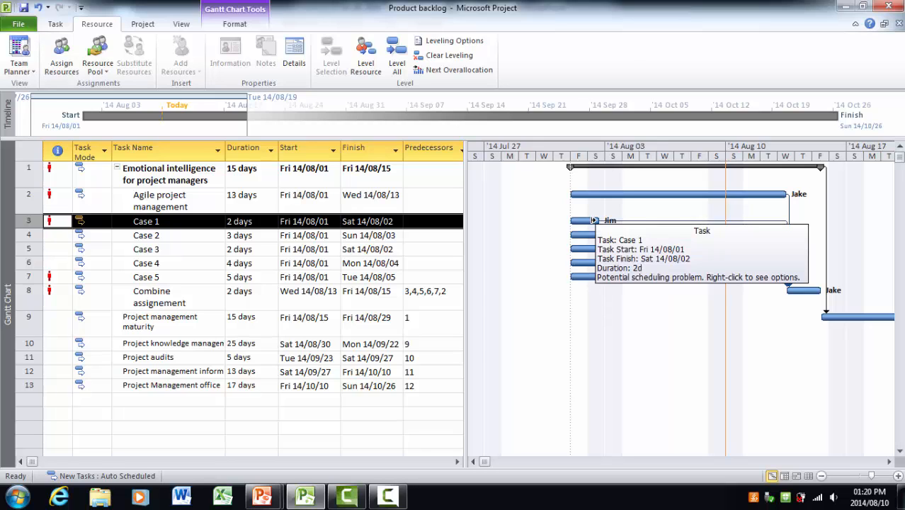
left_click(55, 24)
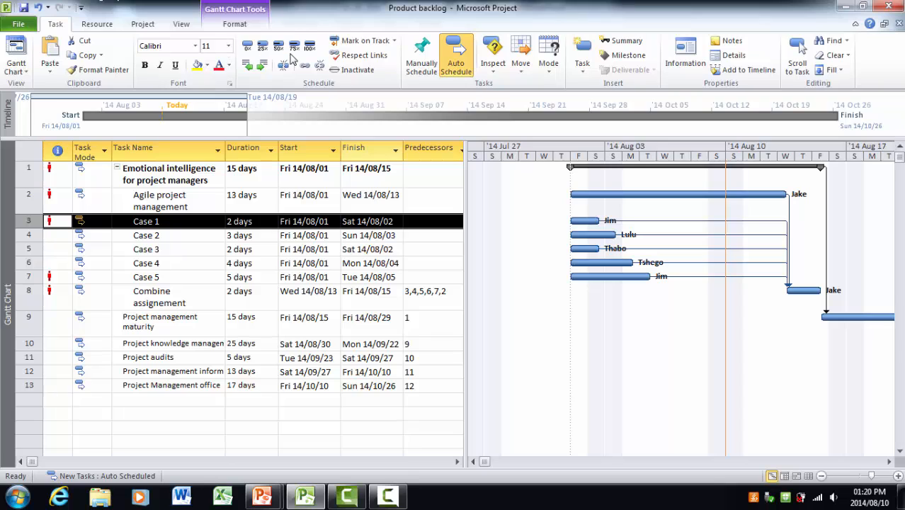
left_click(320, 65)
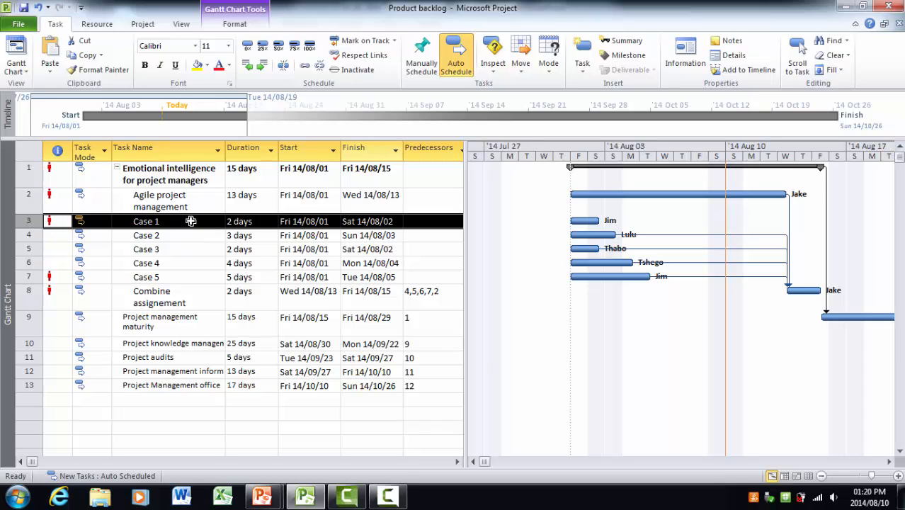
- Link Case 1 to Case 5 so that Case 5 starts after Case 1, and save the project
left_click(168, 277, "ctrl")
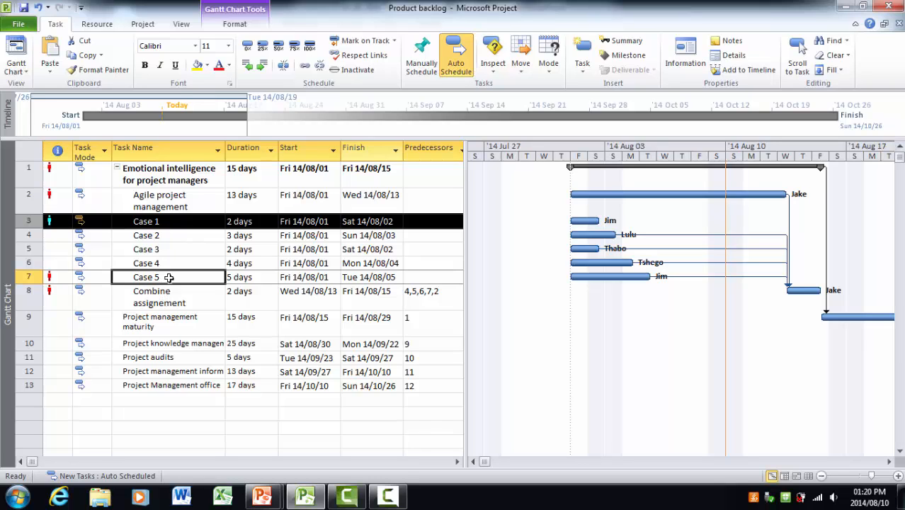
left_click(304, 66)
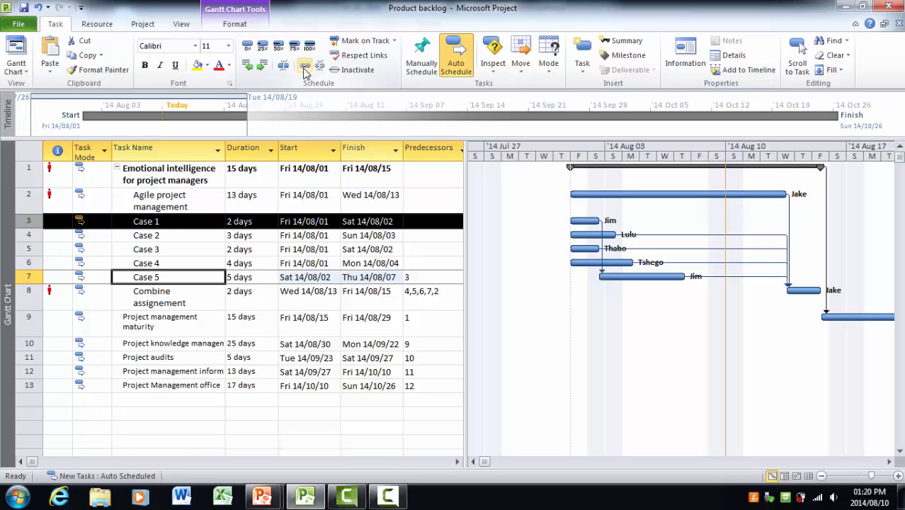
left_click(22, 10)
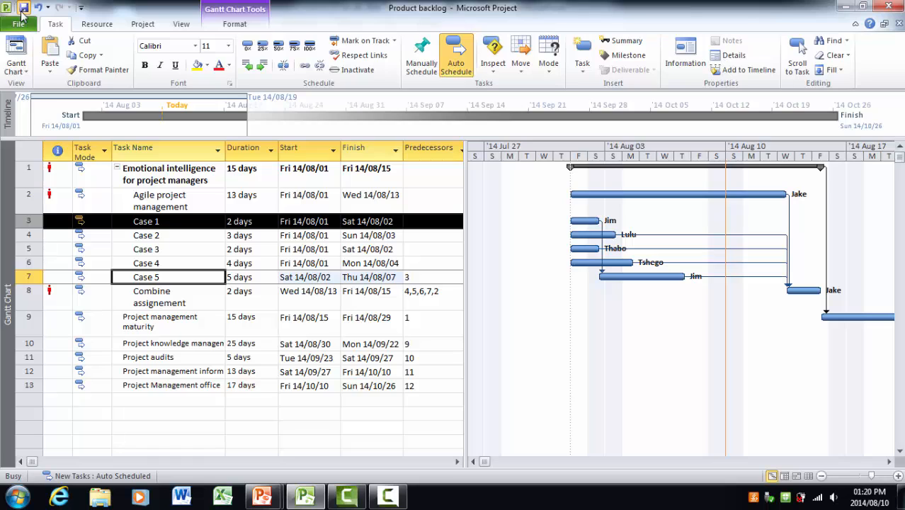
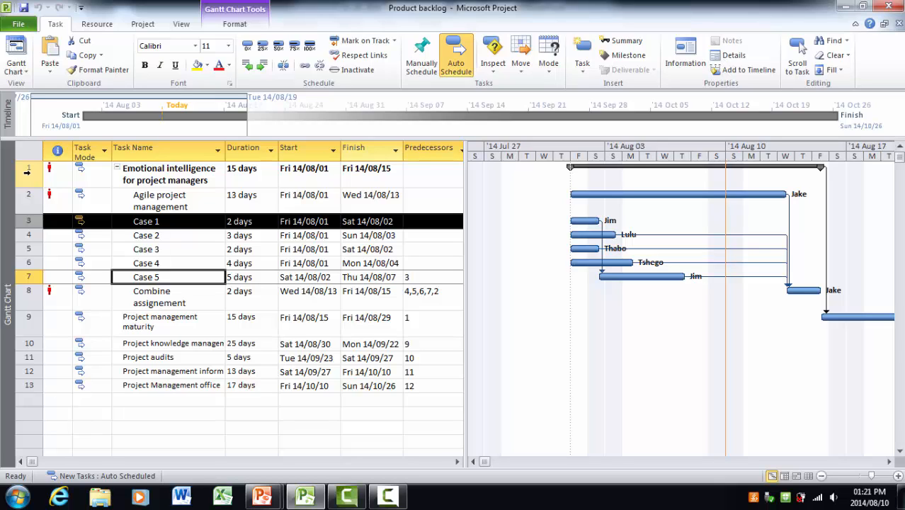
left_click(27, 172)
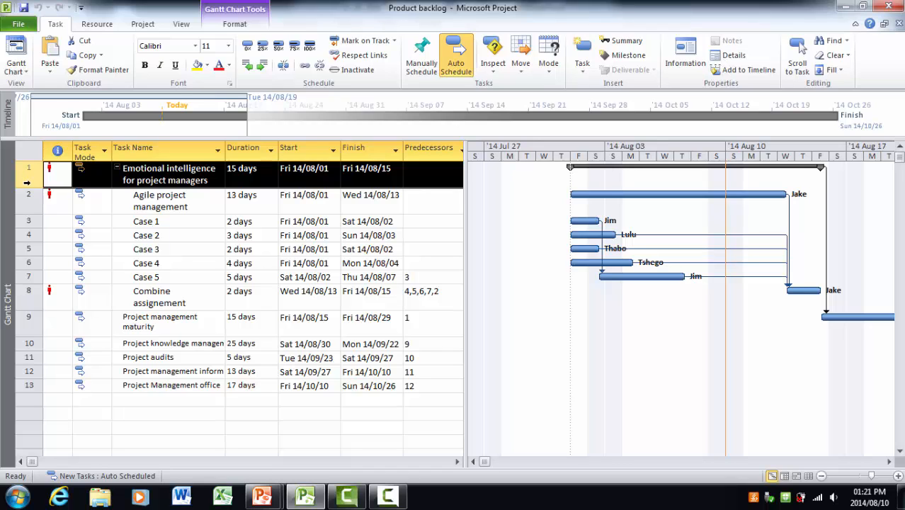
left_click_drag(27, 182, 34, 293)
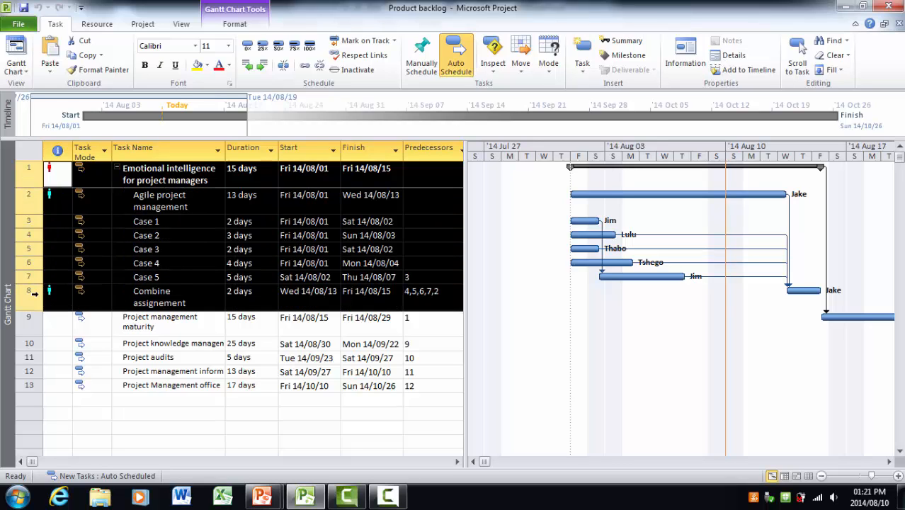
key("ctrl+b")
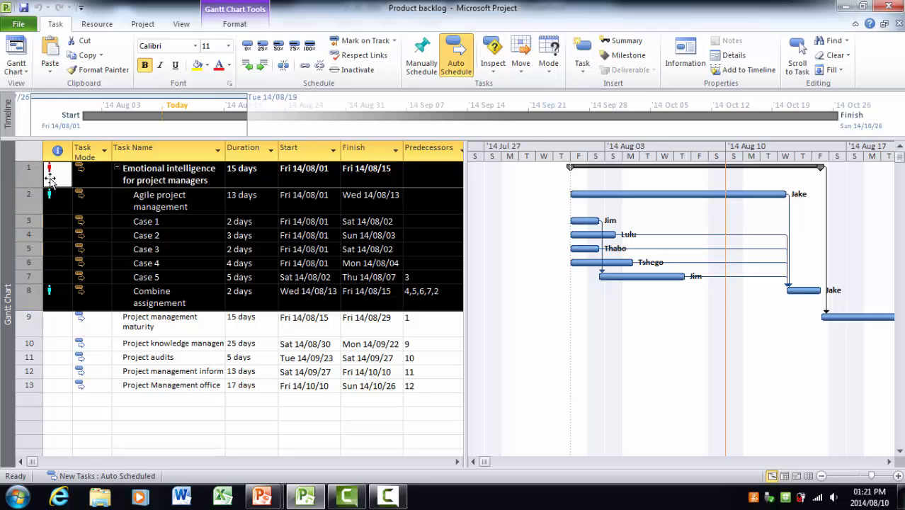
- Collapse the Emotional intelligence for project managers summary task and widen the Gantt chart so the table ends at the Duration column
left_click(119, 167)
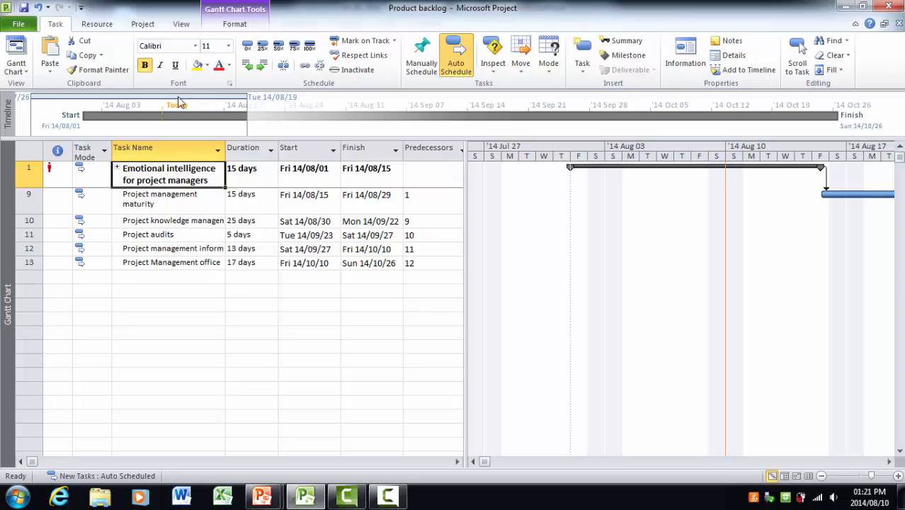
left_click(821, 477)
left_click(821, 477)
left_click(821, 477)
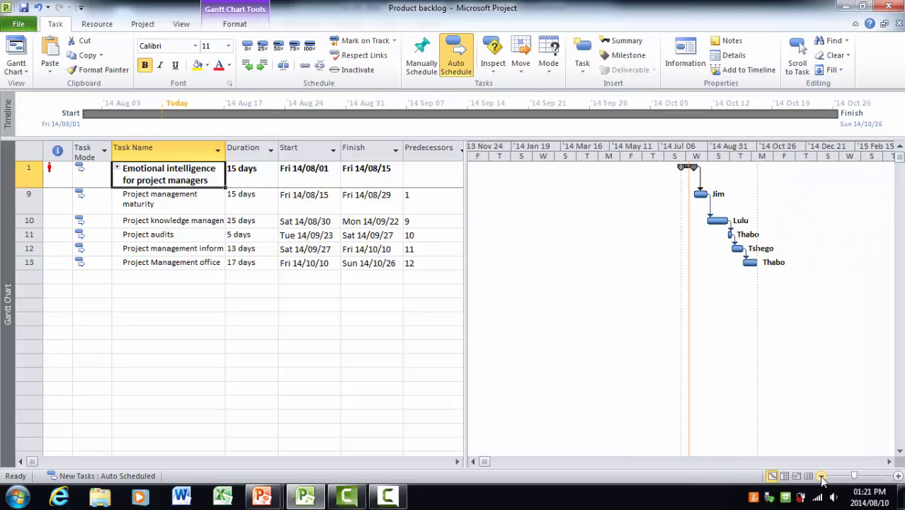
left_click(898, 475)
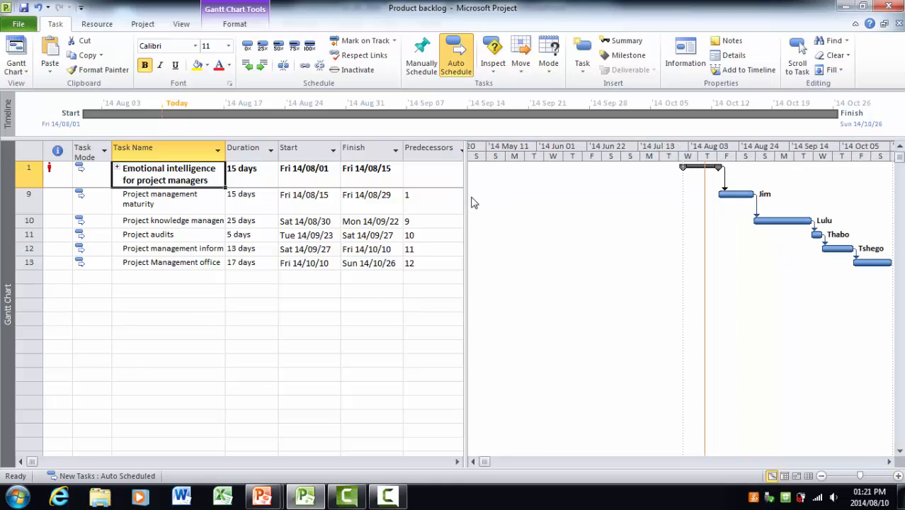
left_click_drag(464, 197, 281, 191)
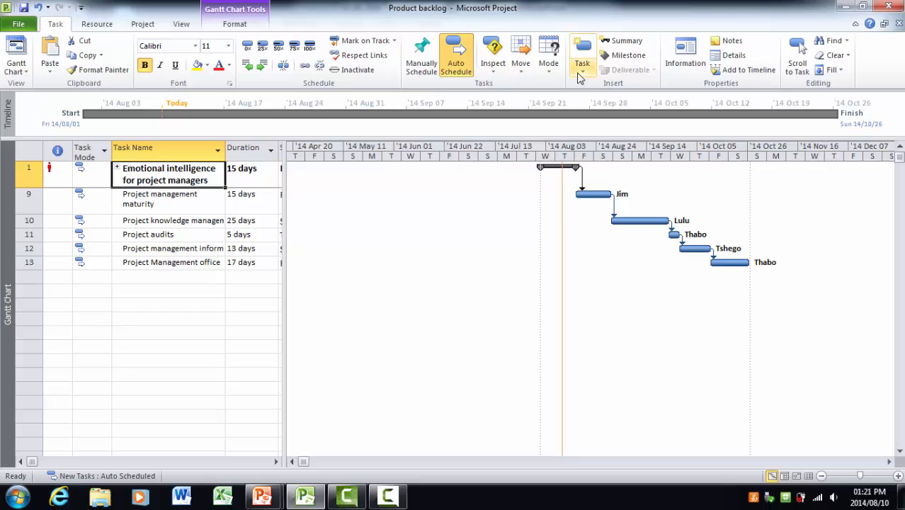
- Adjust the Gantt timescale to two-week intervals so all task bars and their resource labels fit in the chart
left_click(898, 475)
left_click(889, 460)
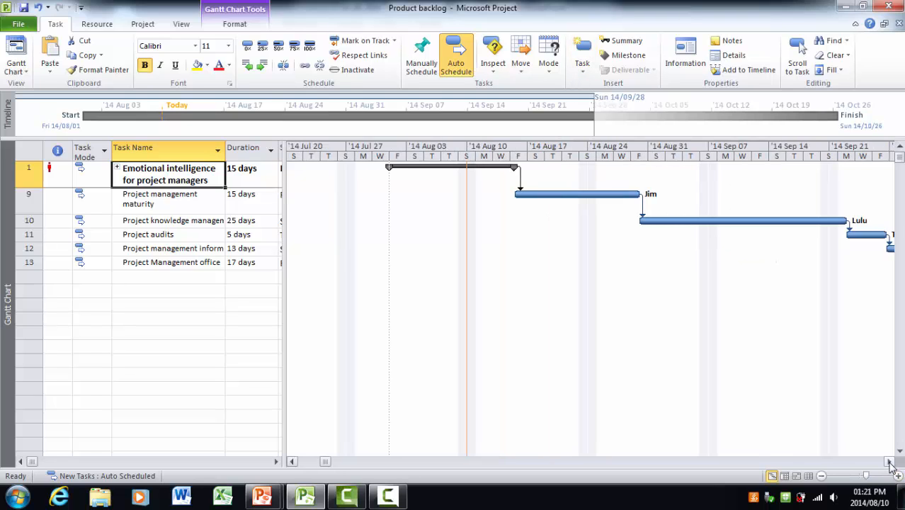
left_click(889, 460)
left_click(889, 460)
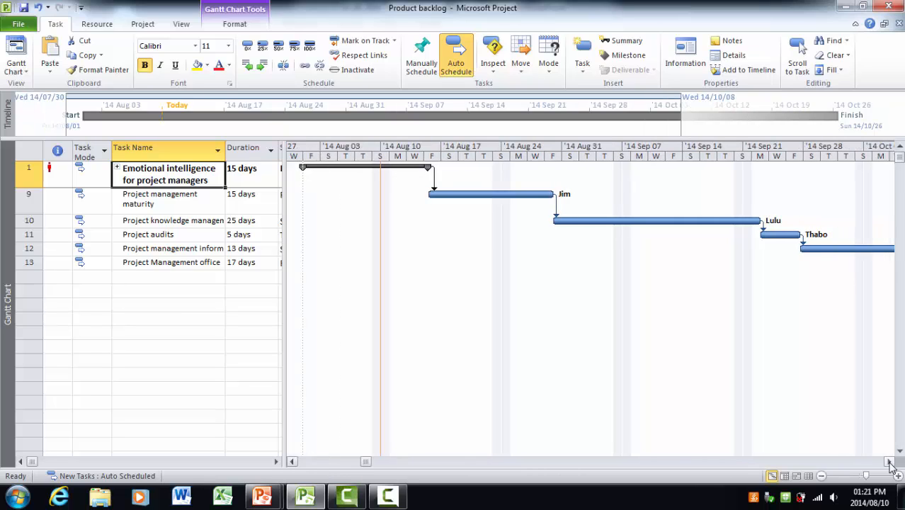
left_click(889, 461)
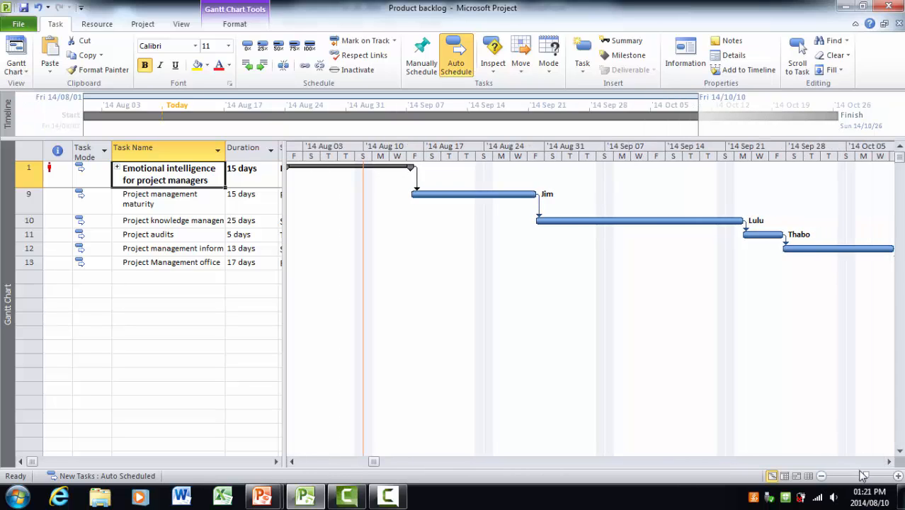
left_click_drag(866, 475, 864, 478)
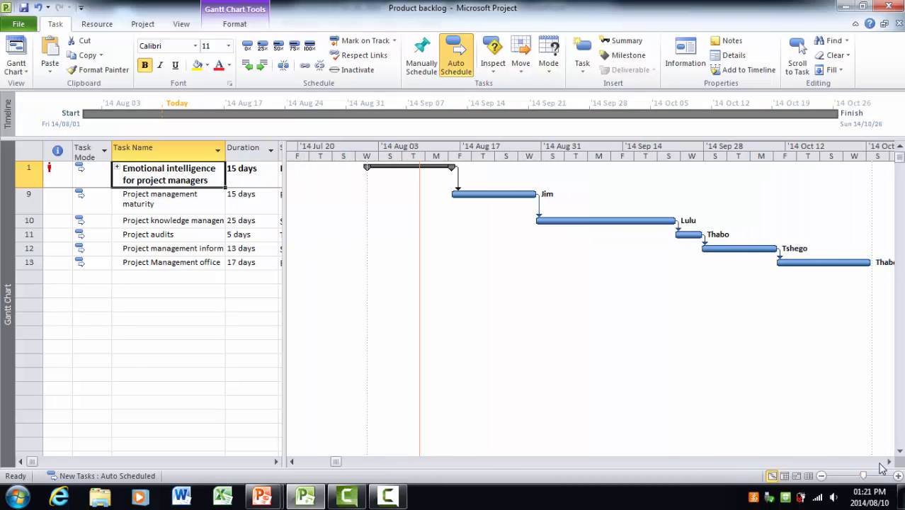
left_click(889, 462)
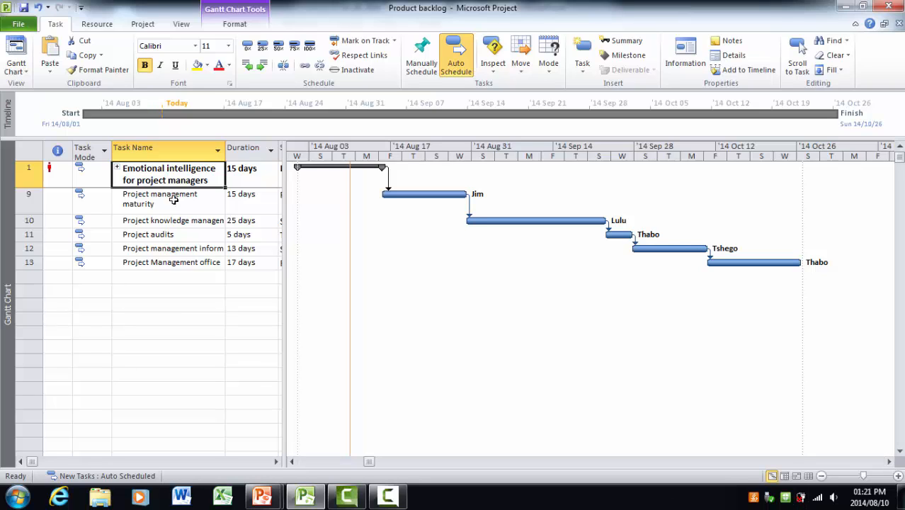
- Copy all visible task rows from Emotional intelligence for project managers through Project Management office
left_click(26, 177)
left_click_drag(26, 177, 29, 261)
right_click(29, 262)
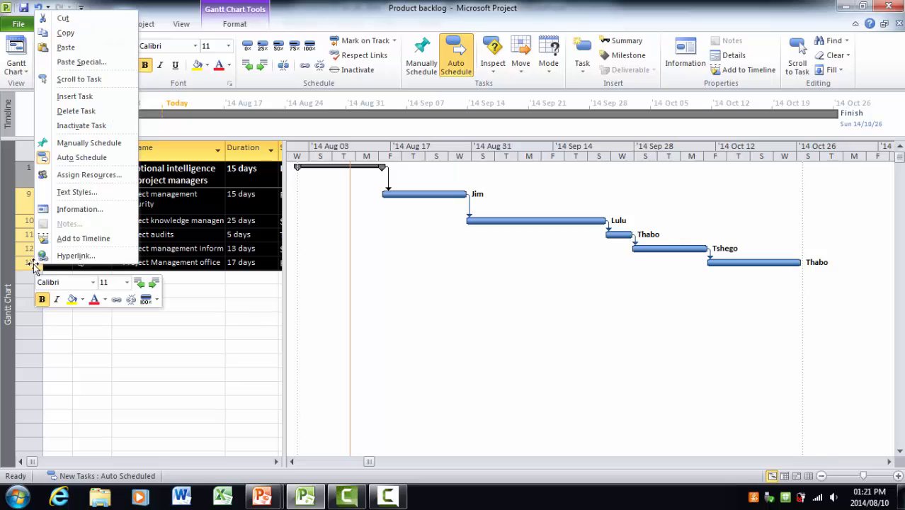
left_click(71, 36)
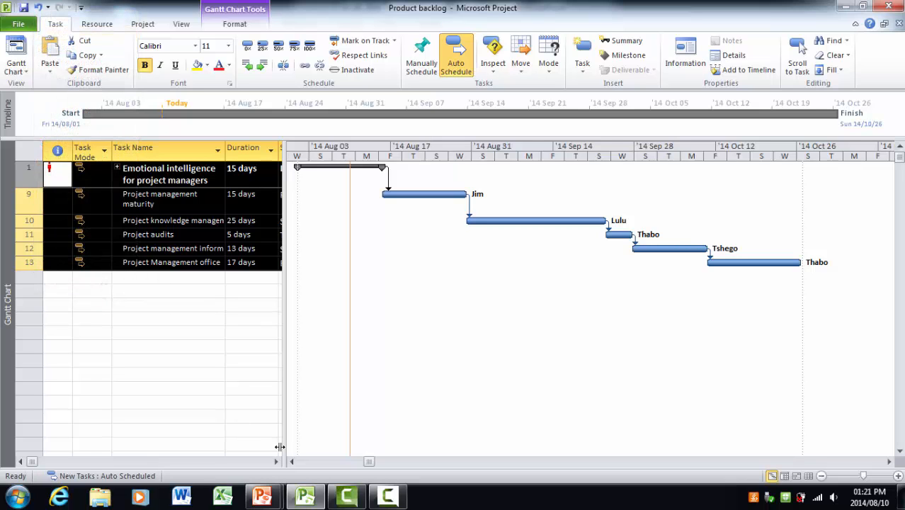
- Switch to a blank Word document and paste the copied schedule as Picture (Enhanced Metafile)
left_click(181, 499)
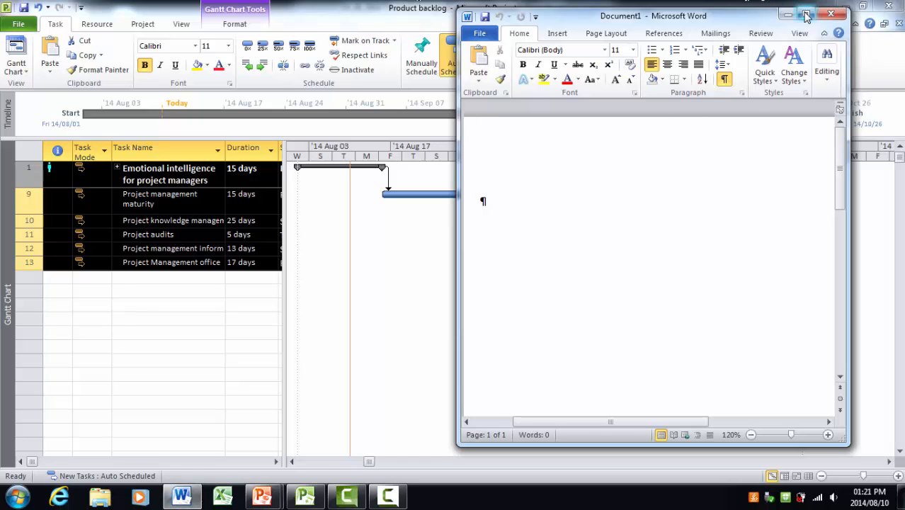
left_click(805, 13)
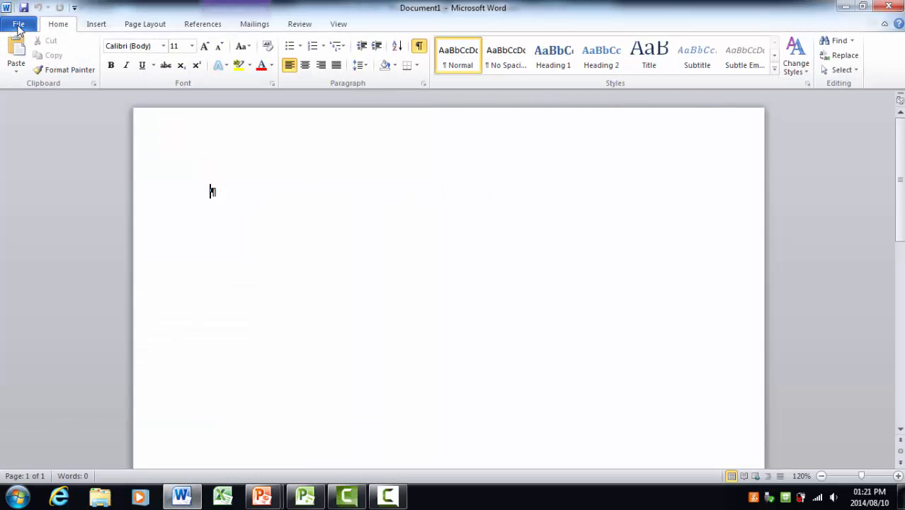
left_click(16, 69)
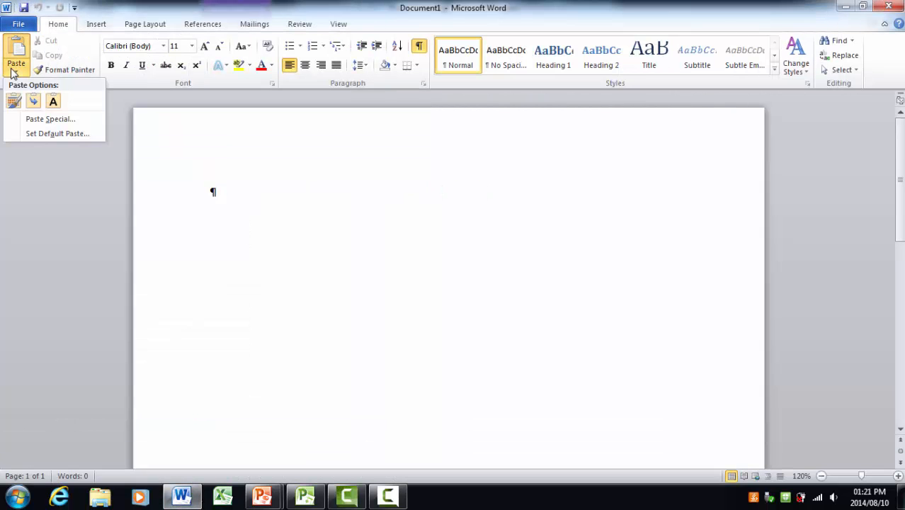
left_click(36, 120)
left_click(363, 212)
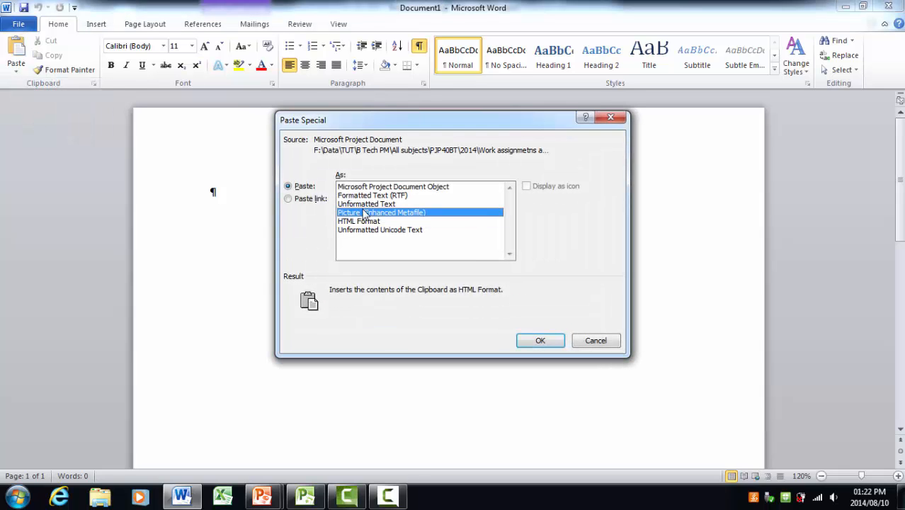
left_click(539, 341)
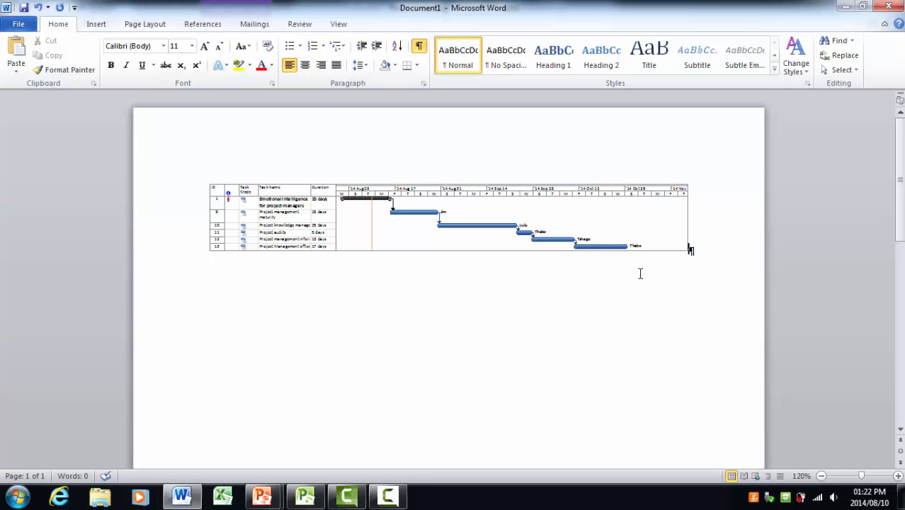
- Add the caption "Product backlog" below the pasted Gantt chart picture, followed by two blank paragraphs
key("Return")
left_click(898, 476)
left_click(897, 476)
left_click(898, 476)
left_click(898, 475)
left_click(897, 476)
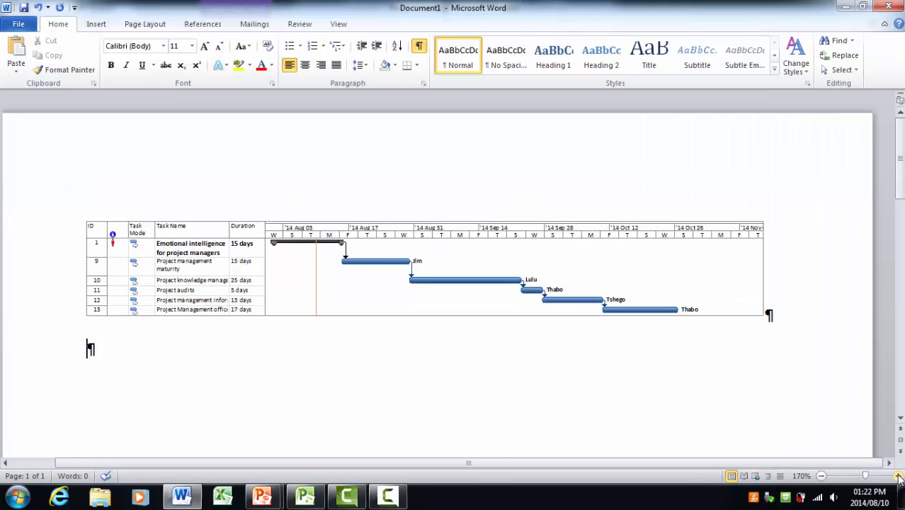
left_click(898, 475)
left_click(897, 475)
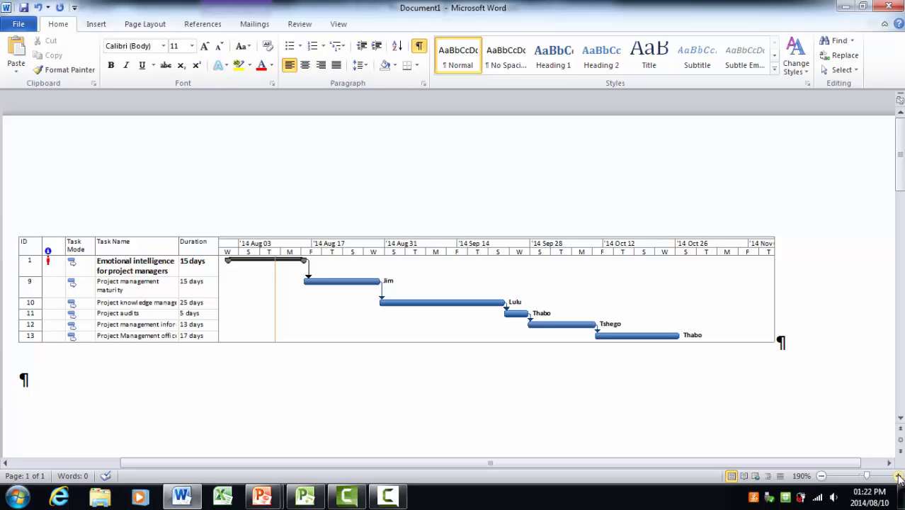
type("Proj")
key("BackSpace")
type("d")
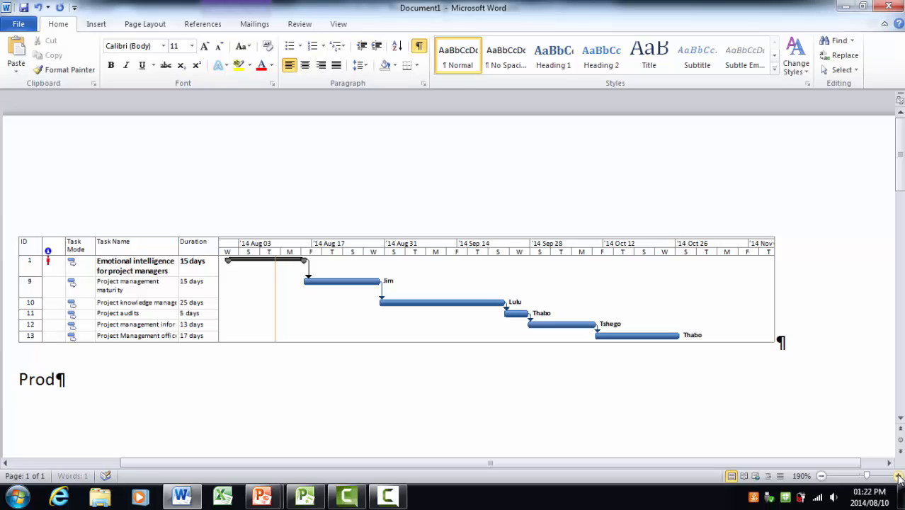
type("uct backl")
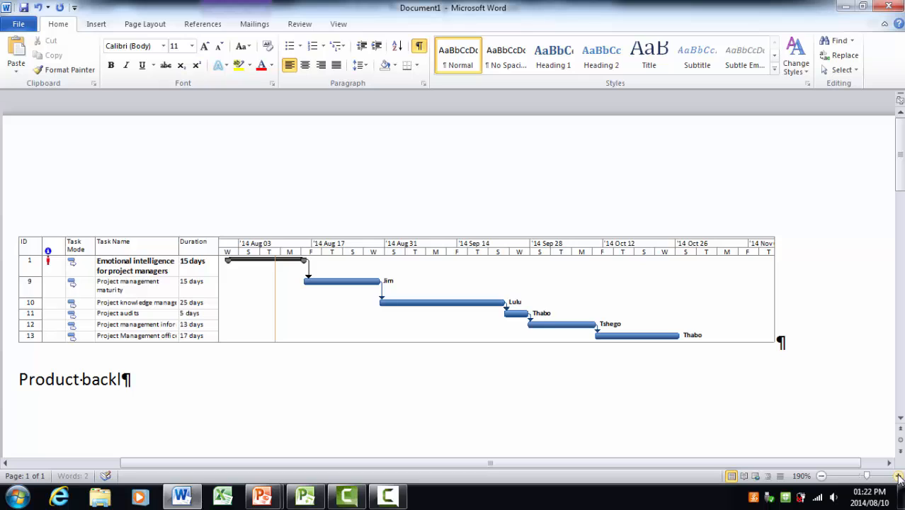
type("og")
key("Return")
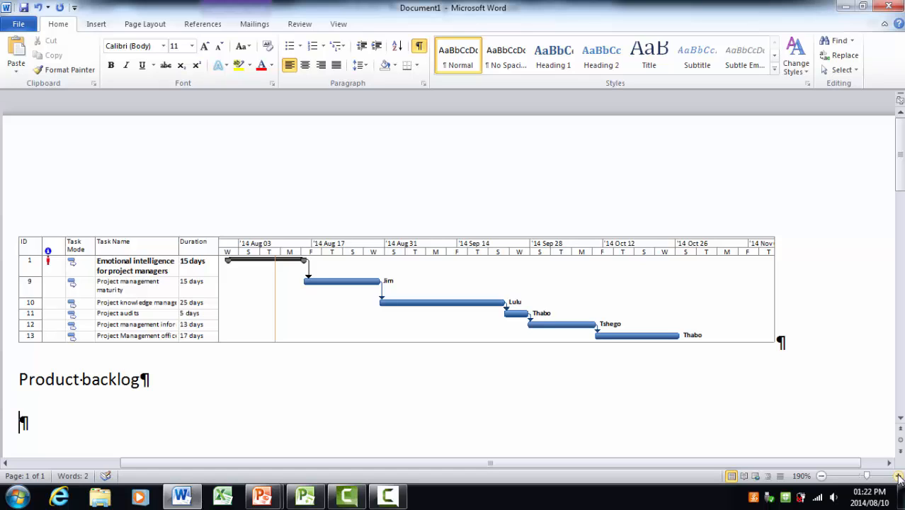
key("Return")
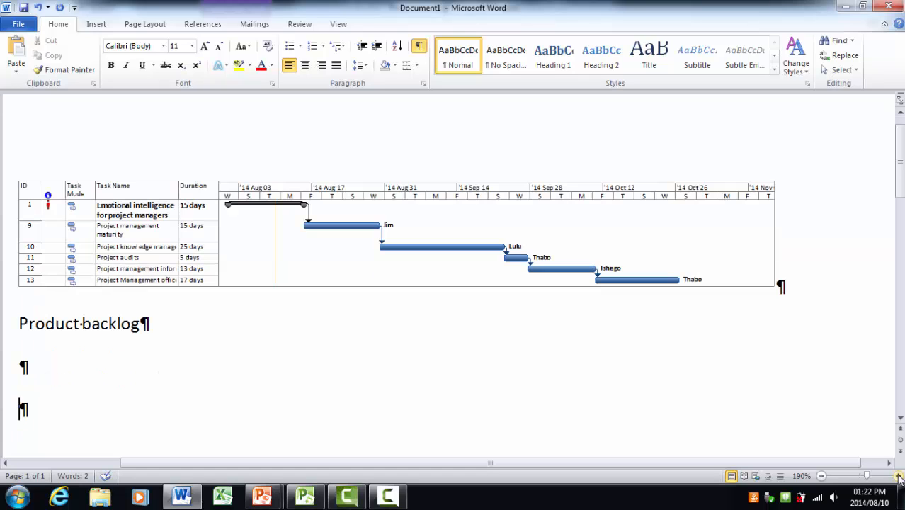
- Add the caption "Emotional intelligence for project managers plan" in the last blank paragraph of the document
type("Emotional intel")
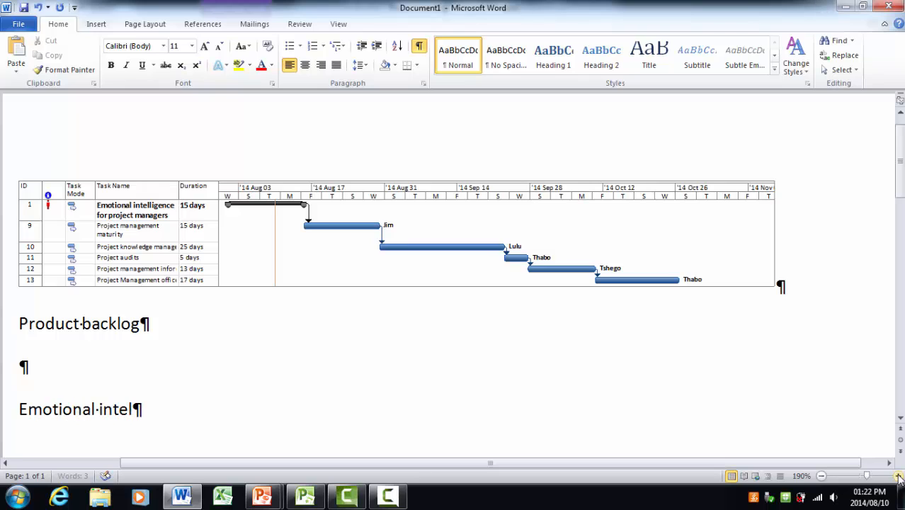
type("ligence f")
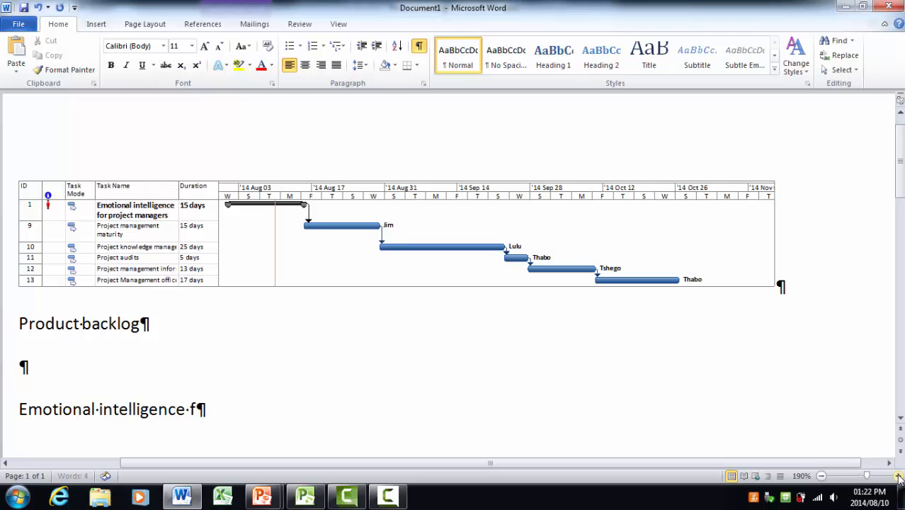
type("or proejct manag")
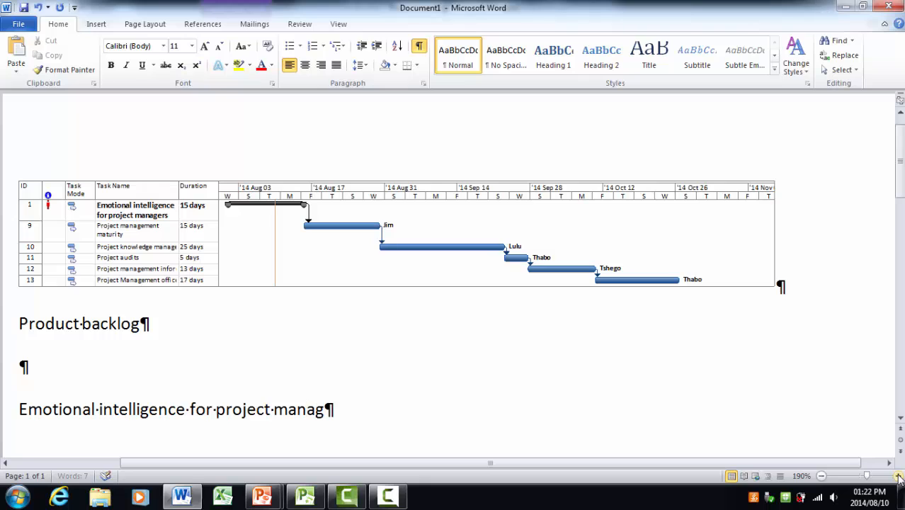
type("ers plan")
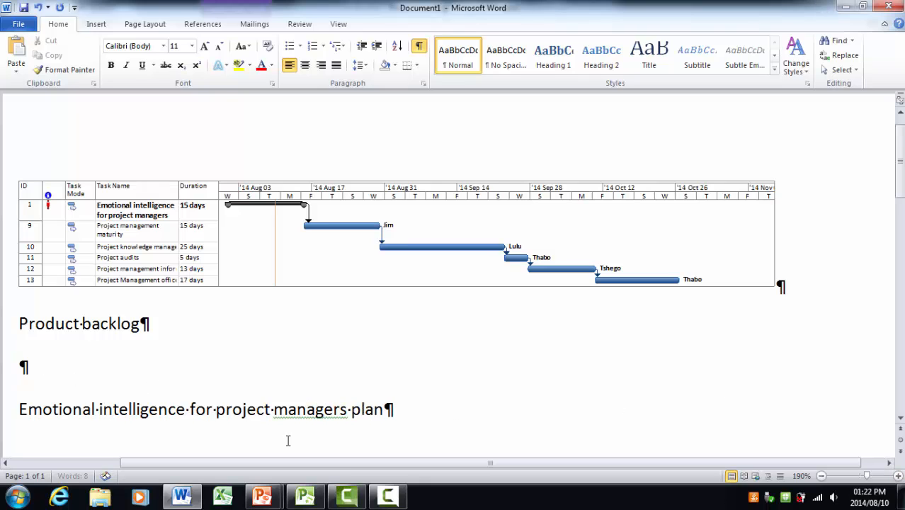
- Switch to the Product backlog schedule in Microsoft Project and expand the Emotional intelligence for project managers summary task
left_click(305, 496)
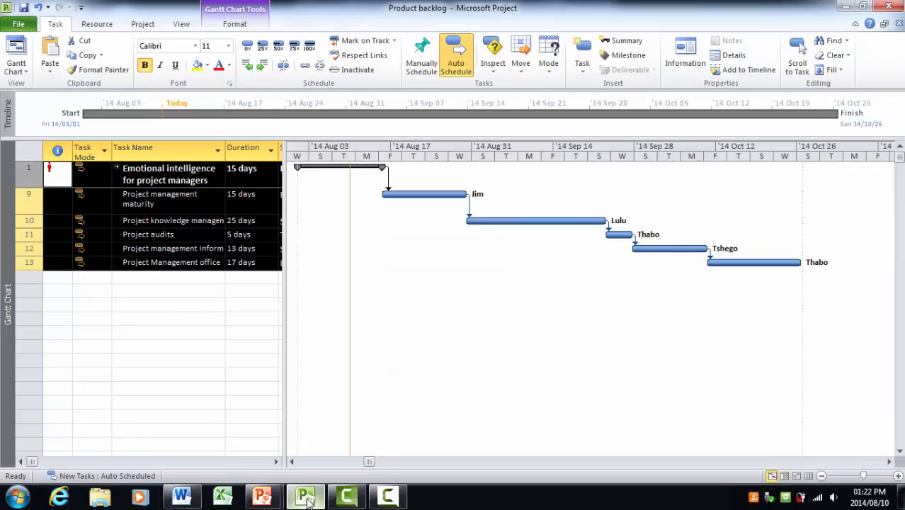
left_click(128, 180)
left_click(116, 168)
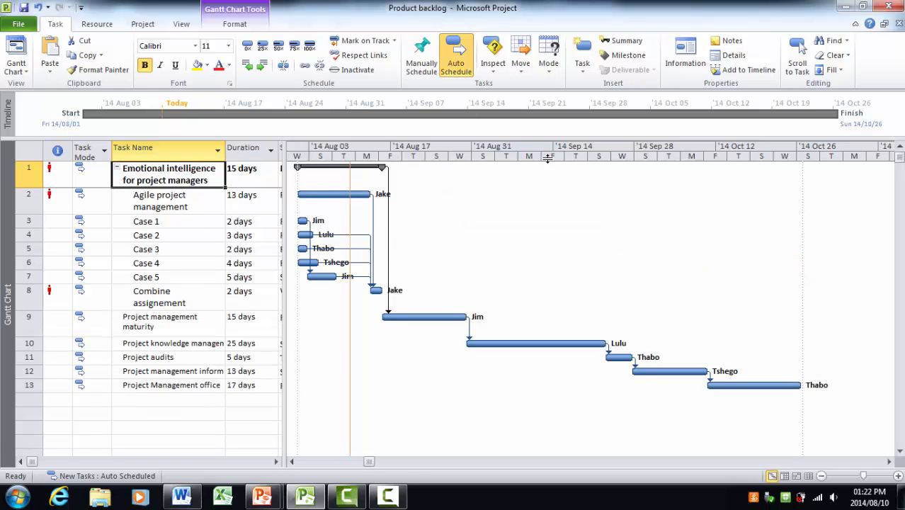
- Adjust the Gantt timescale to three-day intervals so the subtask bars of Emotional intelligence for project managers fit in the chart
left_click(898, 475)
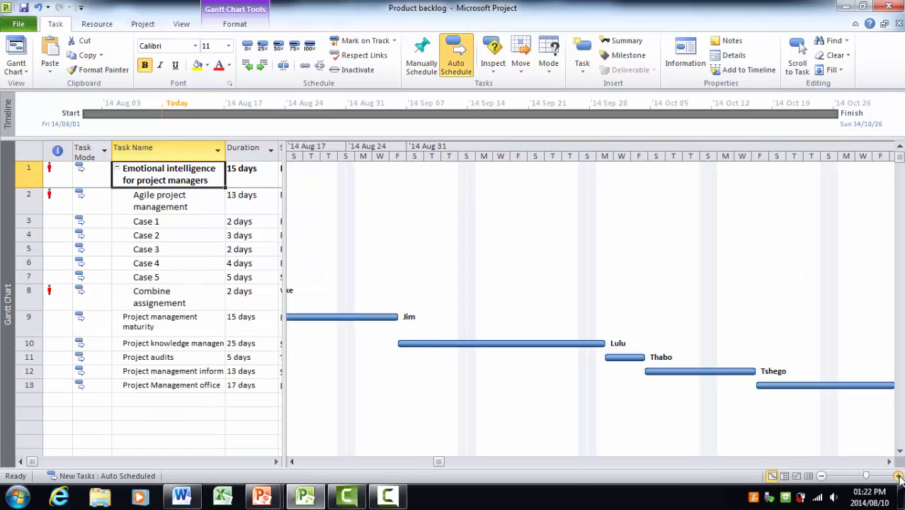
left_click(897, 476)
left_click(898, 476)
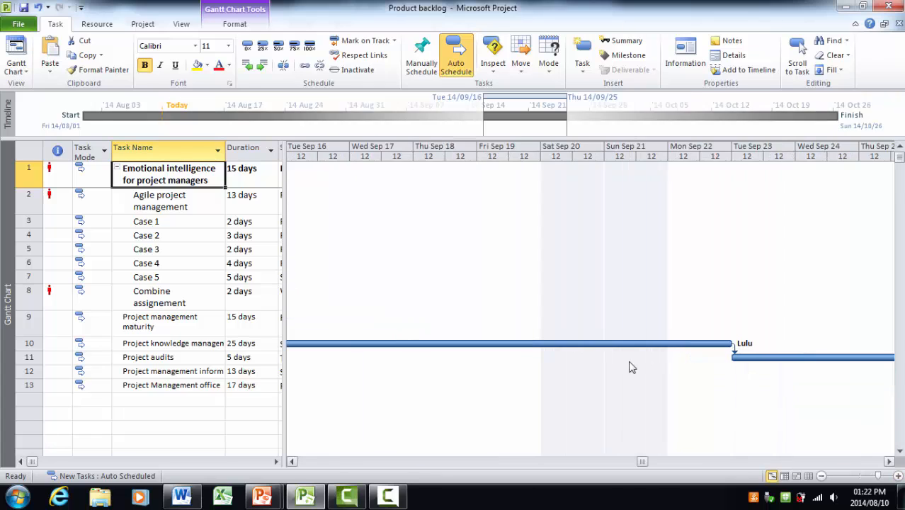
left_click(293, 461)
left_click(292, 462)
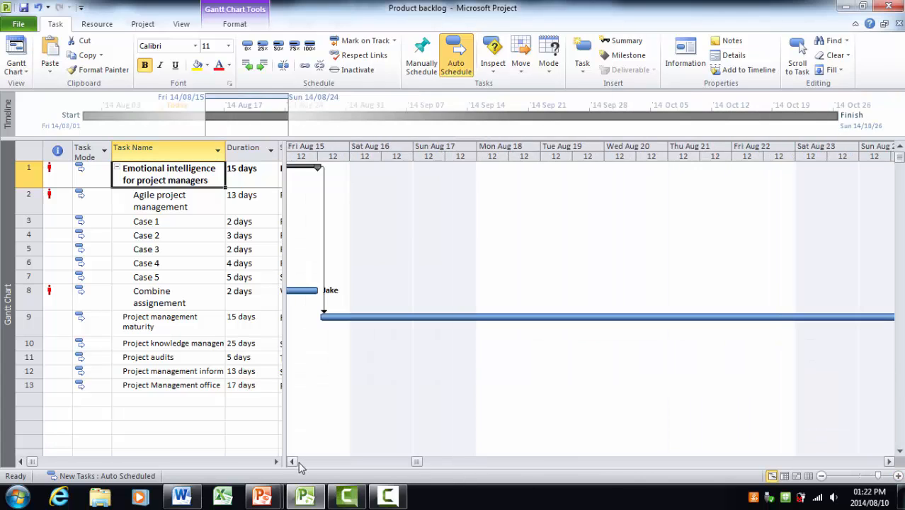
left_click(889, 461)
left_click(888, 461)
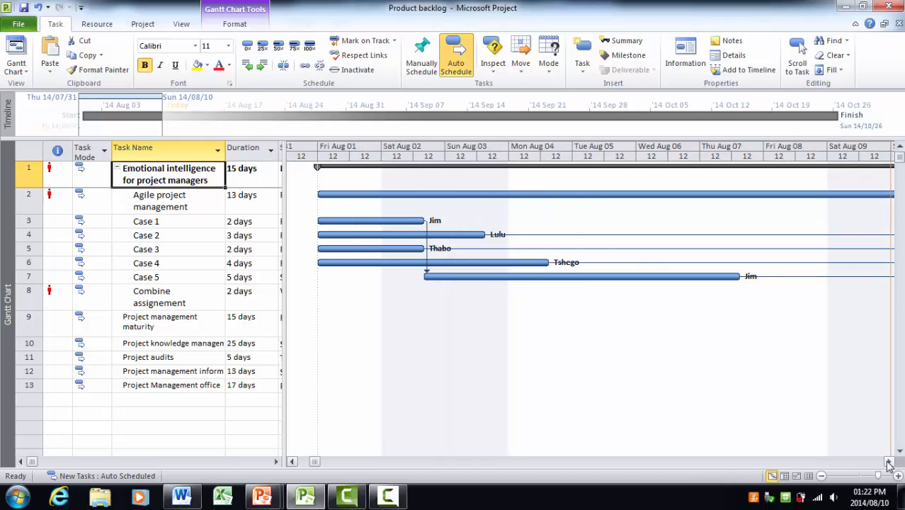
left_click(821, 476)
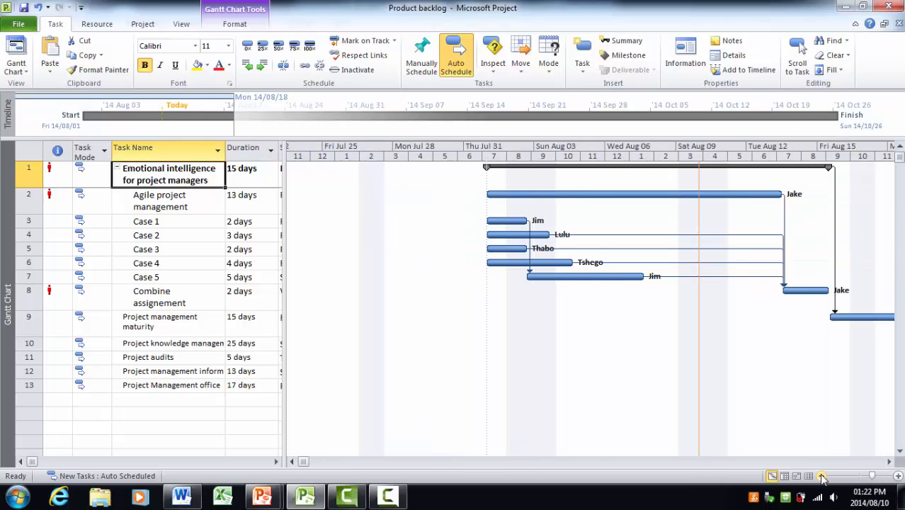
- Copy the task rows from Emotional intelligence for project managers through Combine assignement
left_click(28, 176)
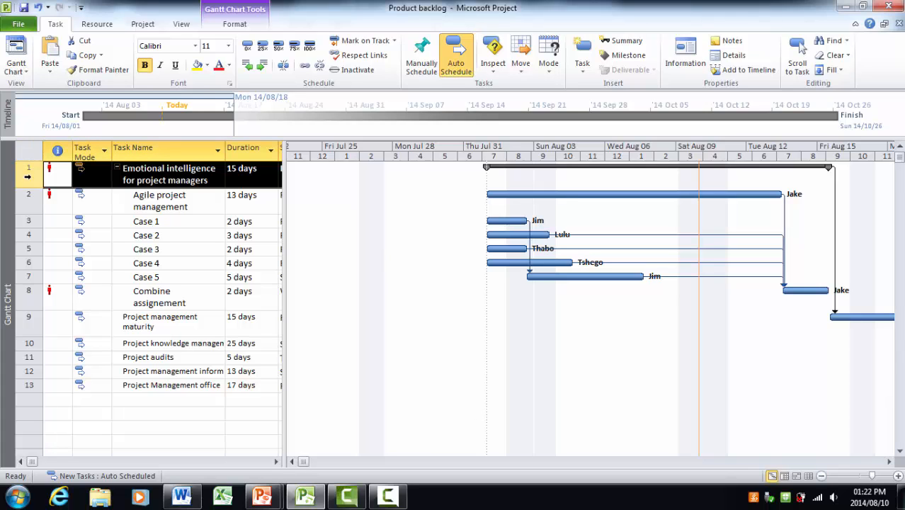
left_click_drag(28, 175, 28, 296)
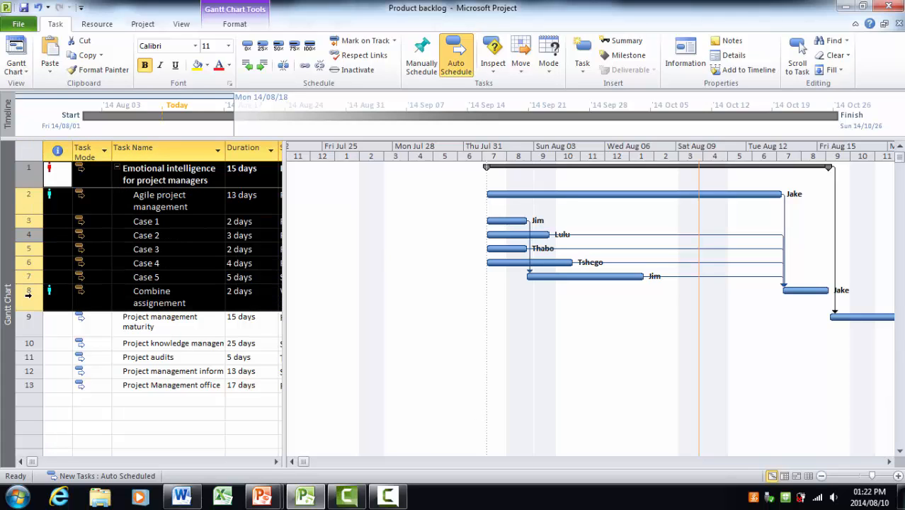
right_click(28, 297)
left_click(64, 64)
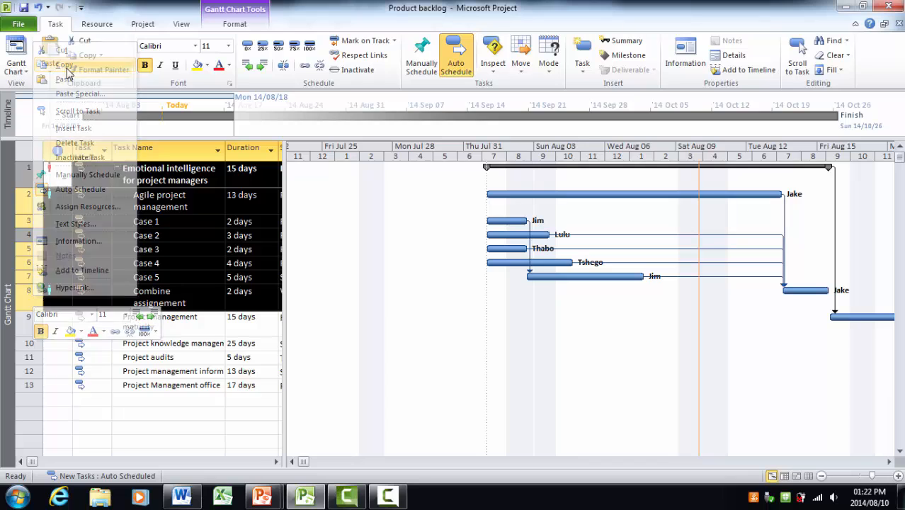
- Switch to Word, paste the copied rows above the plan caption as Picture (Enhanced Metafile), and add a blank paragraph after the caption
left_click(182, 495)
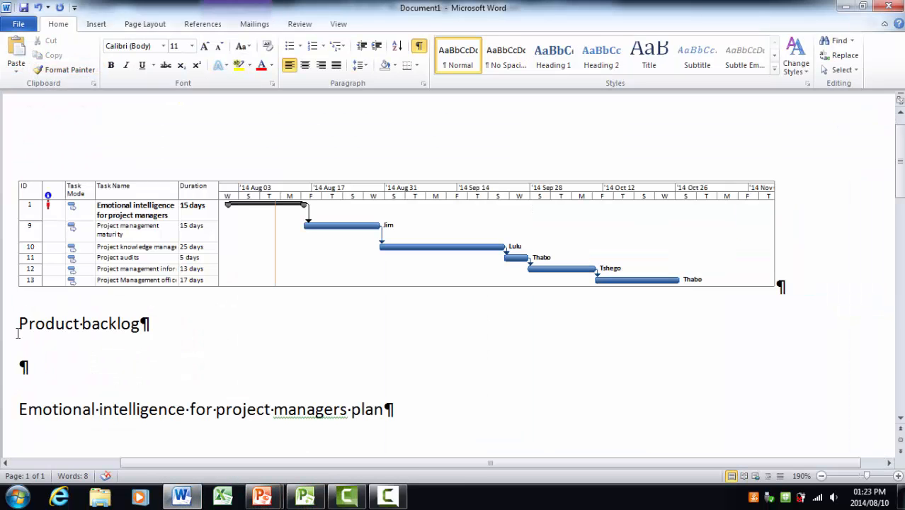
left_click(16, 67)
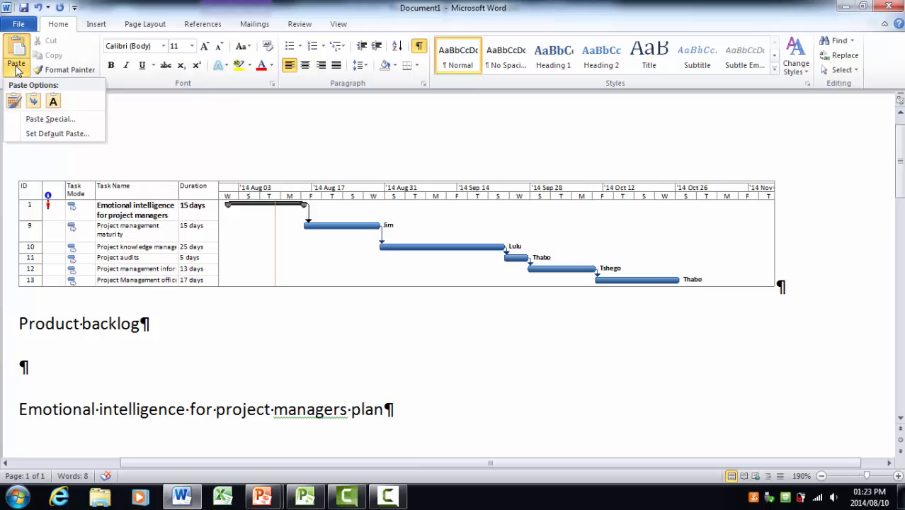
left_click(37, 117)
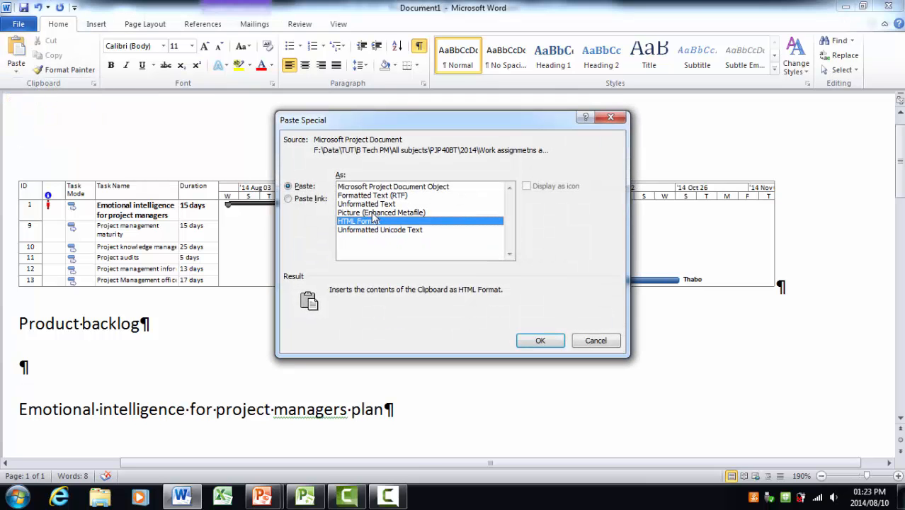
left_click(374, 213)
left_click(540, 340)
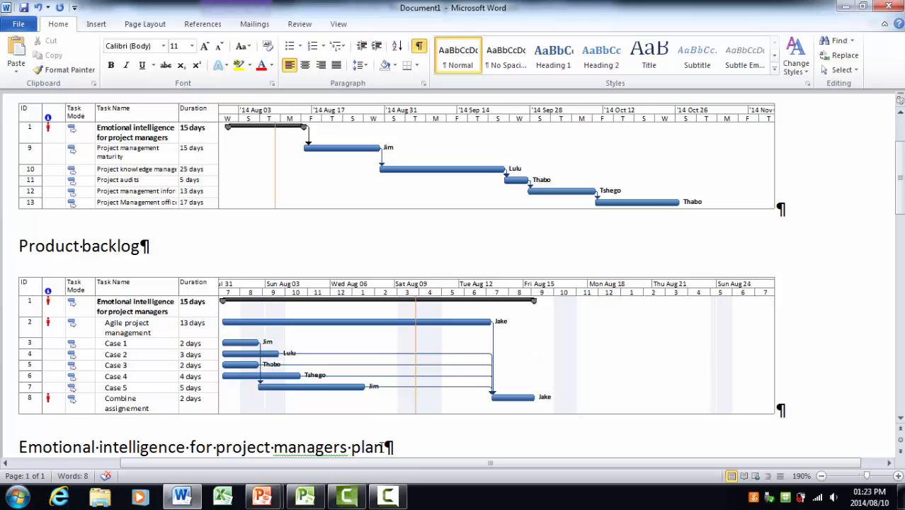
left_click(384, 447)
key("Return")
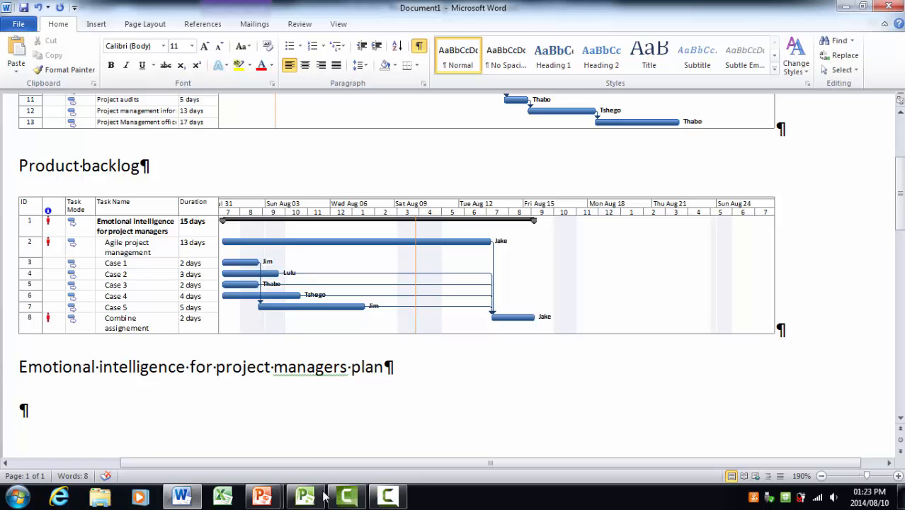
- Switch to Microsoft Project and mark Case 1 as 50%, Case 2 as 25%, and Case 3 and Case 4 as 75% complete
mouse_move(256, 499)
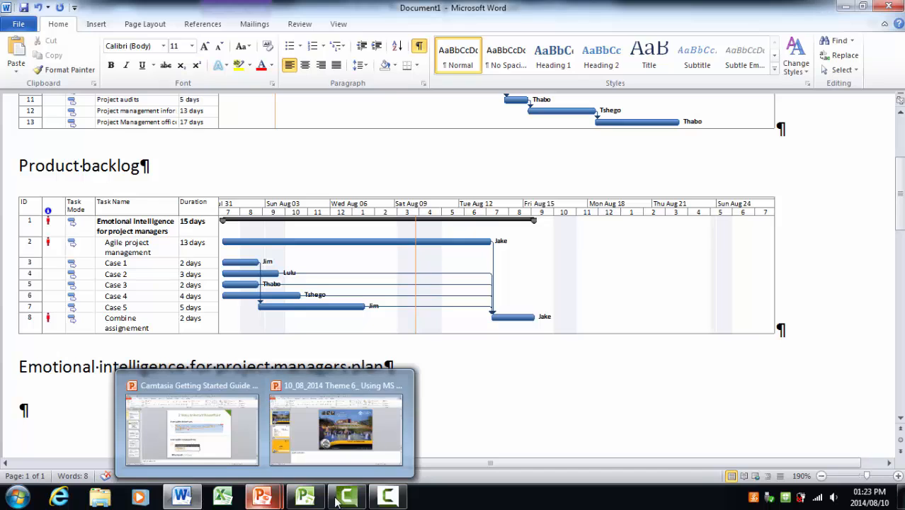
left_click(306, 498)
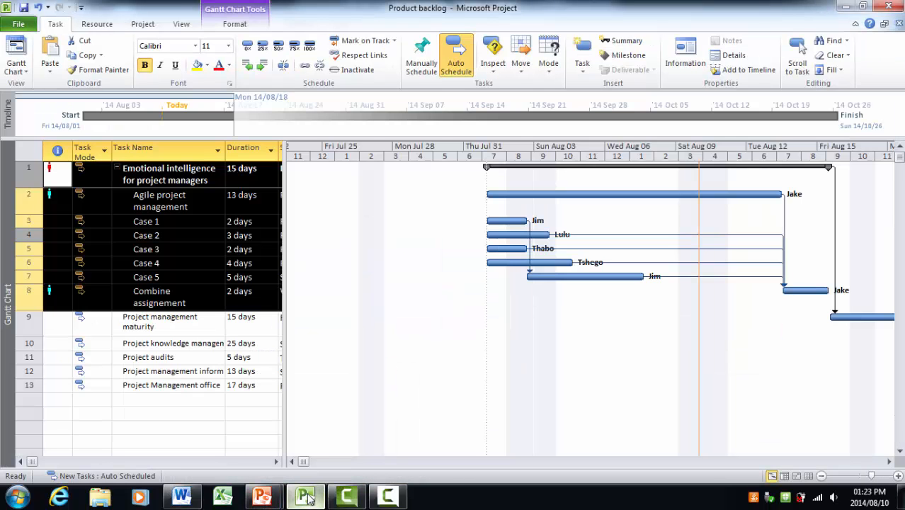
left_click(158, 223)
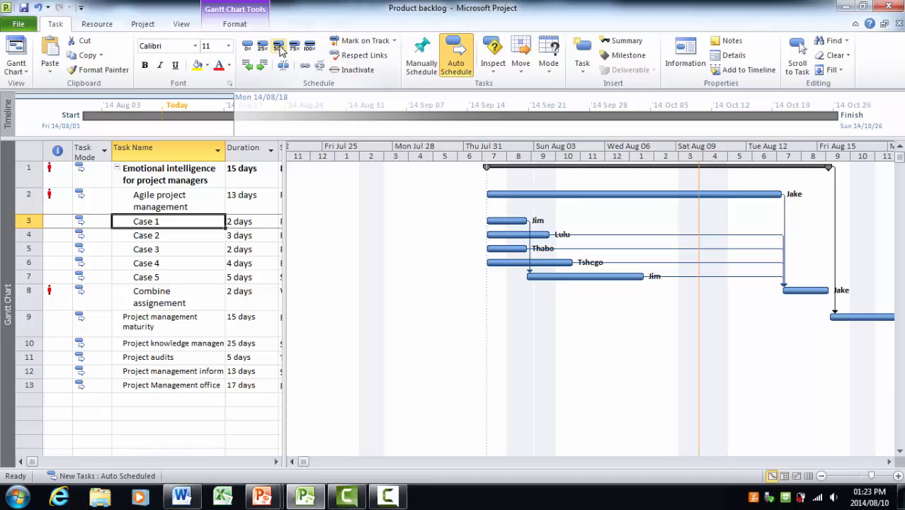
left_click(158, 235)
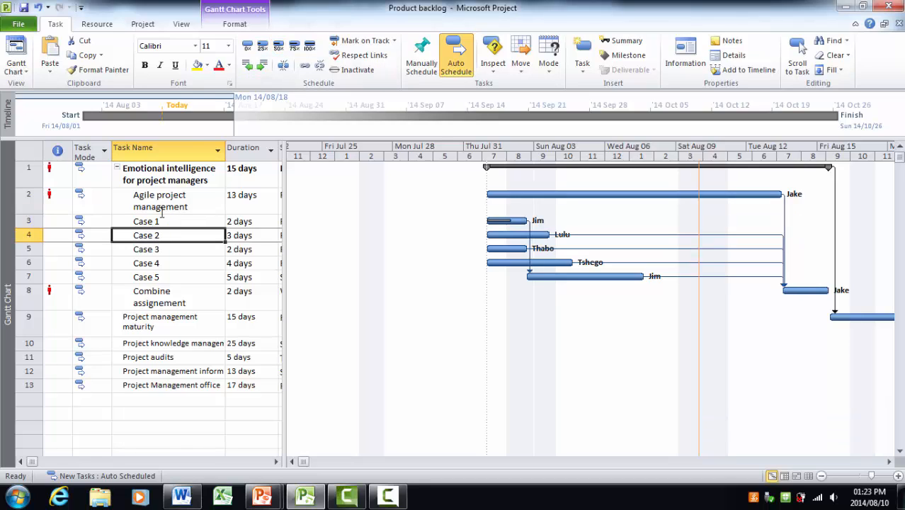
left_click(263, 47)
left_click(165, 254)
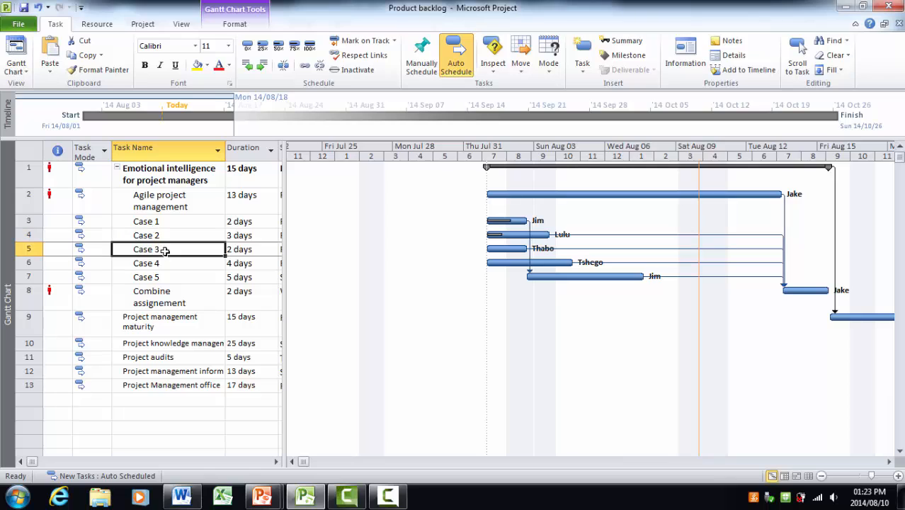
left_click(295, 47)
left_click(168, 263)
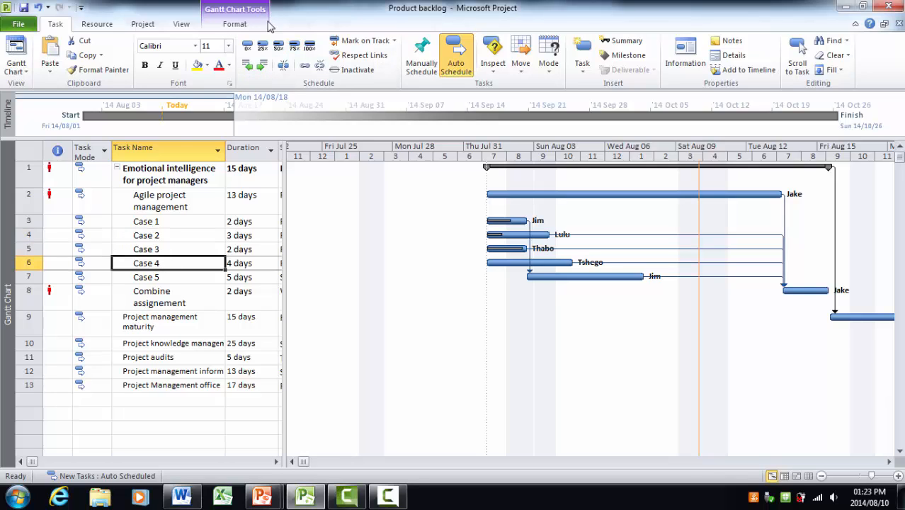
left_click(295, 47)
- Mark the Agile project management task as on track
left_click(145, 278)
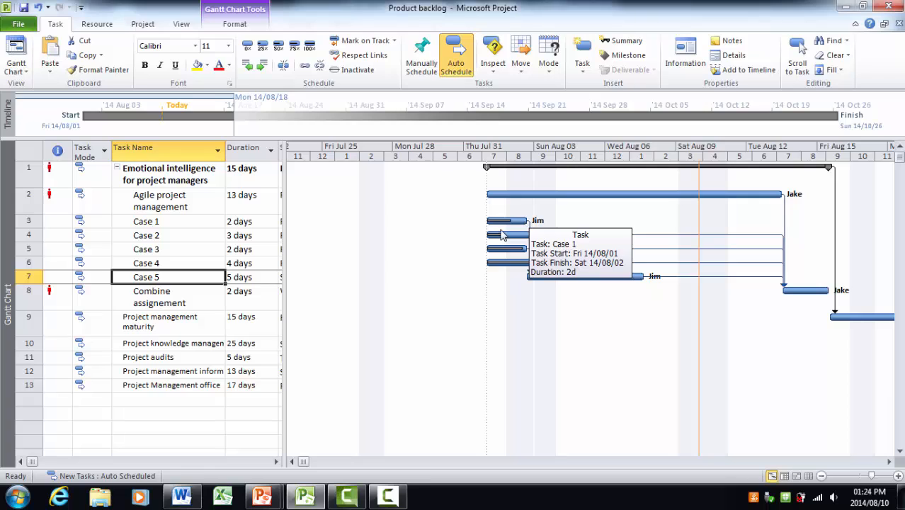
left_click(145, 206)
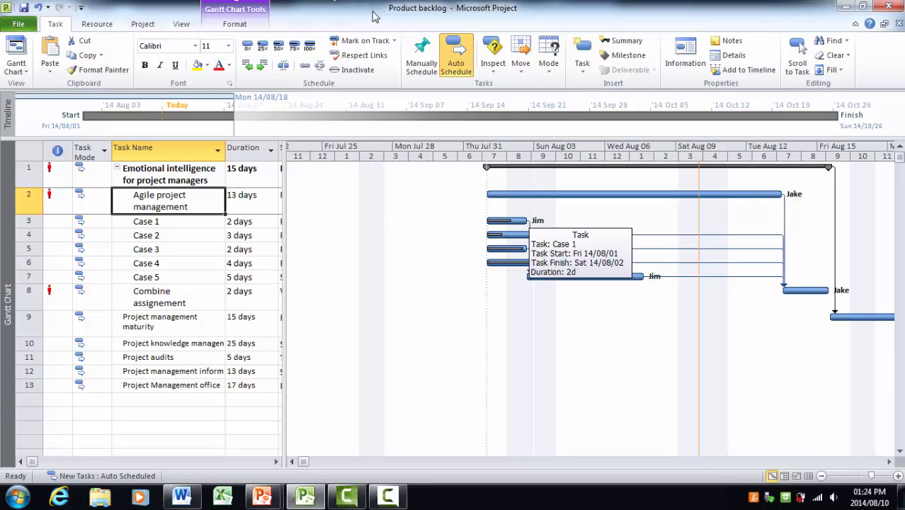
left_click(367, 42)
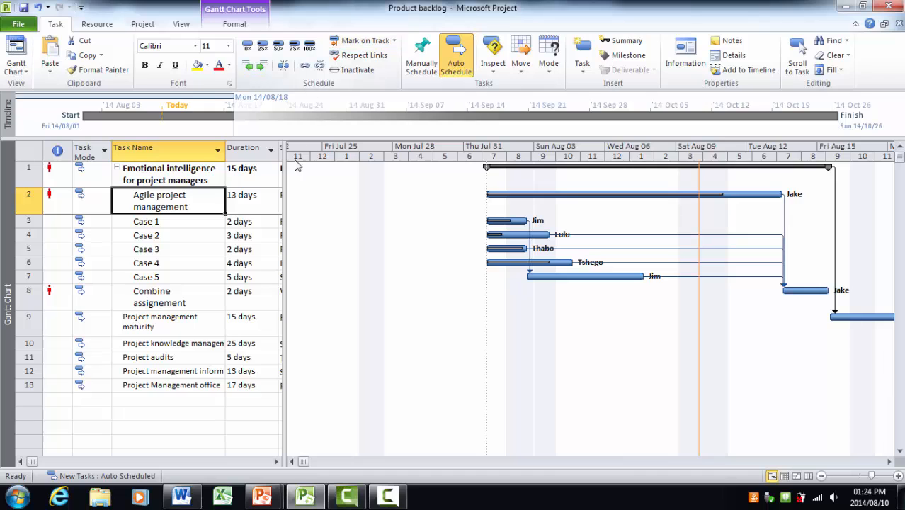
- Widen the task table, add a % Complete column after Resource Names, and narrow the table back to the Duration column
left_click_drag(284, 164, 696, 169)
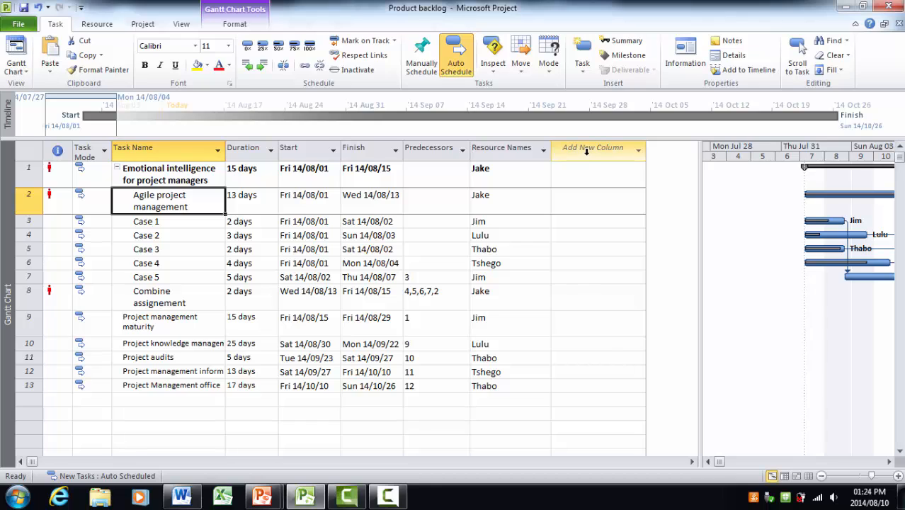
left_click(591, 147)
left_click(578, 167)
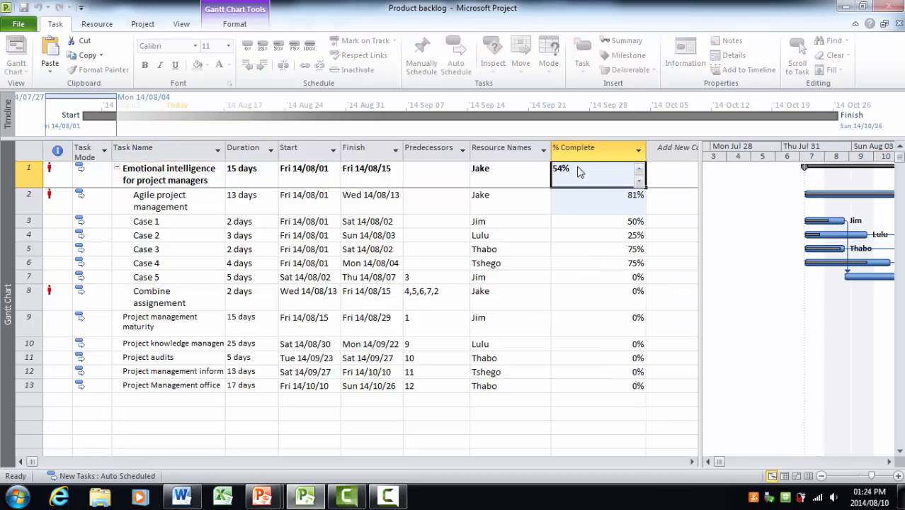
left_click(590, 206)
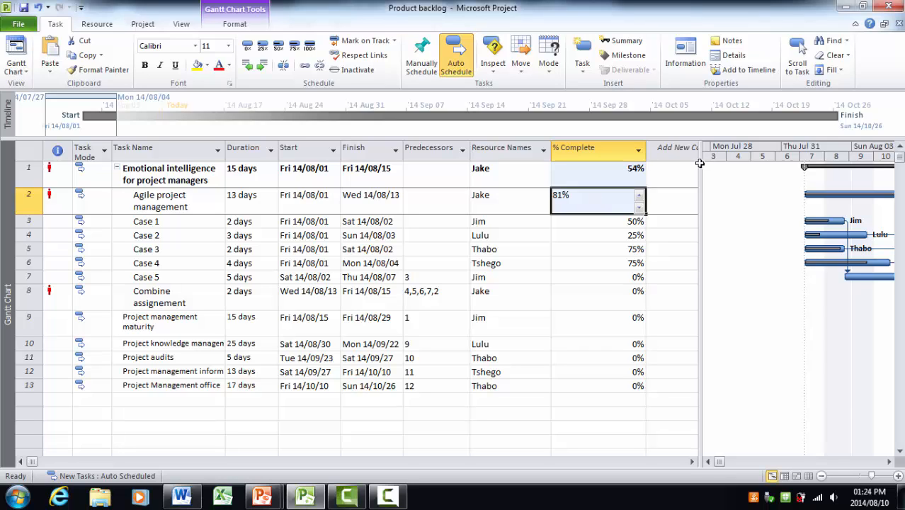
left_click_drag(699, 162, 281, 137)
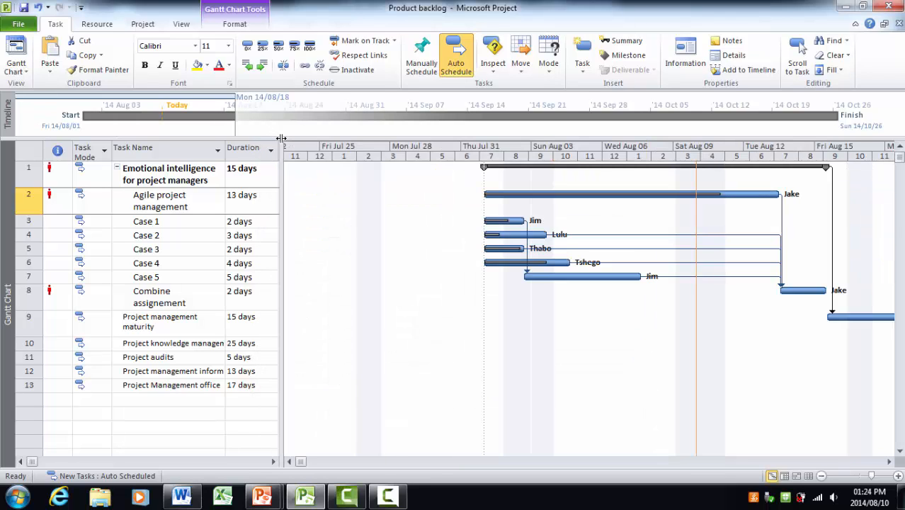
left_click(158, 204)
left_click_drag(158, 205, 158, 300)
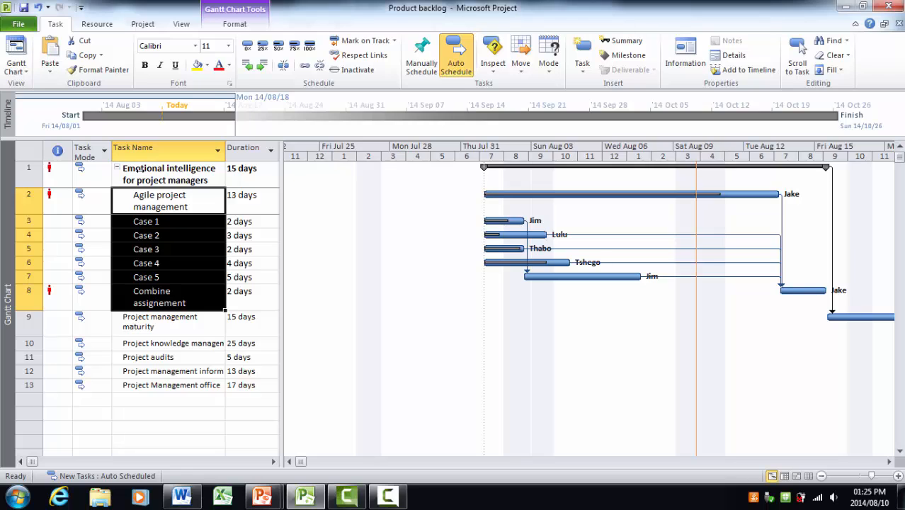
left_click(181, 25)
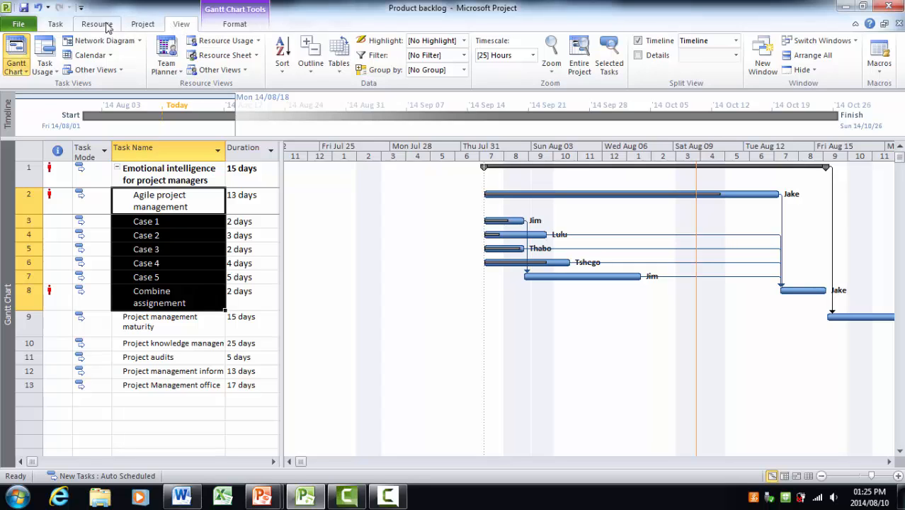
left_click(141, 24)
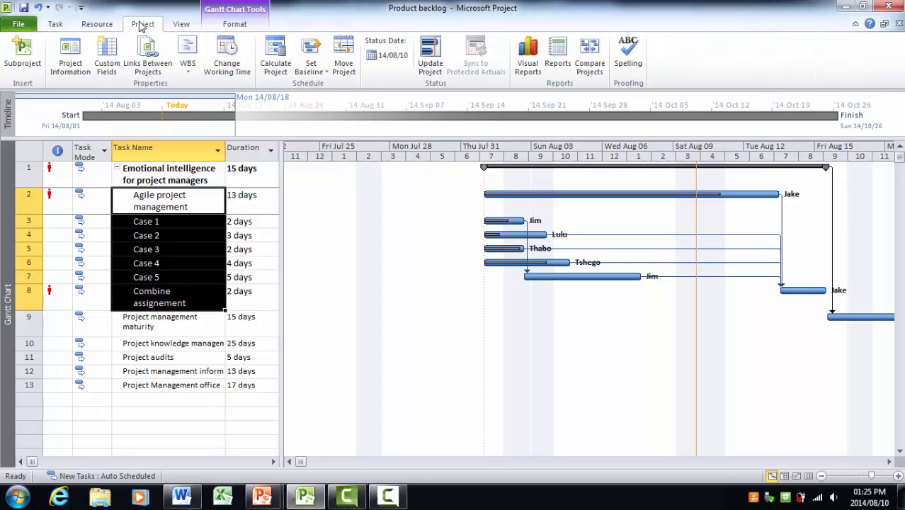
left_click(54, 25)
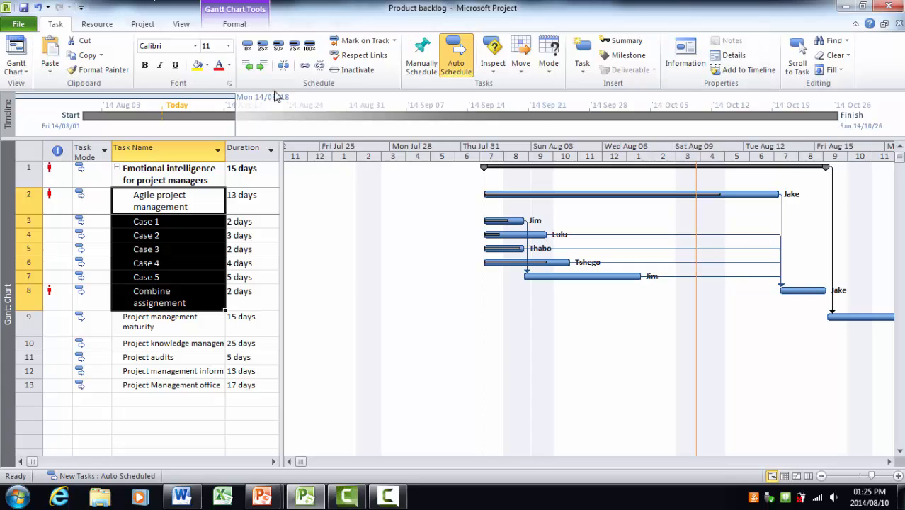
right_click(162, 205)
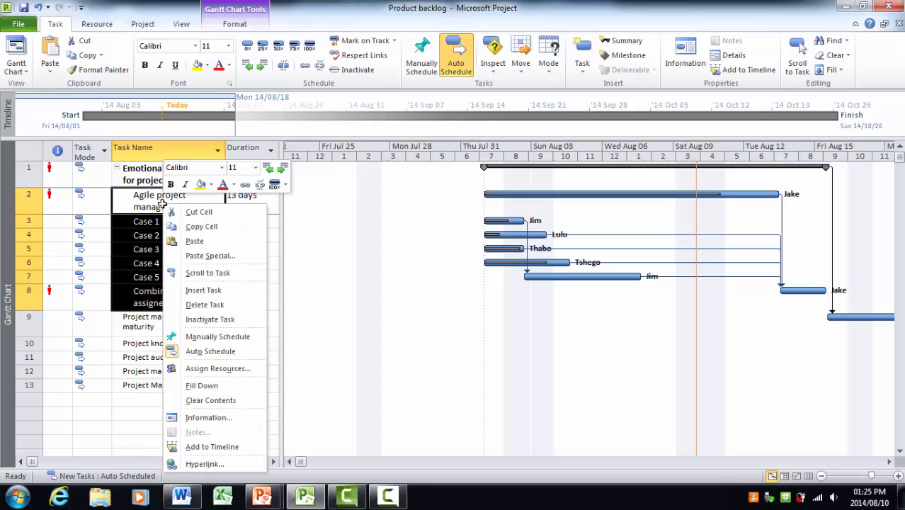
- Format the Gantt bar of the Agile project management task to show % Complete as its left bar text
right_click(491, 200)
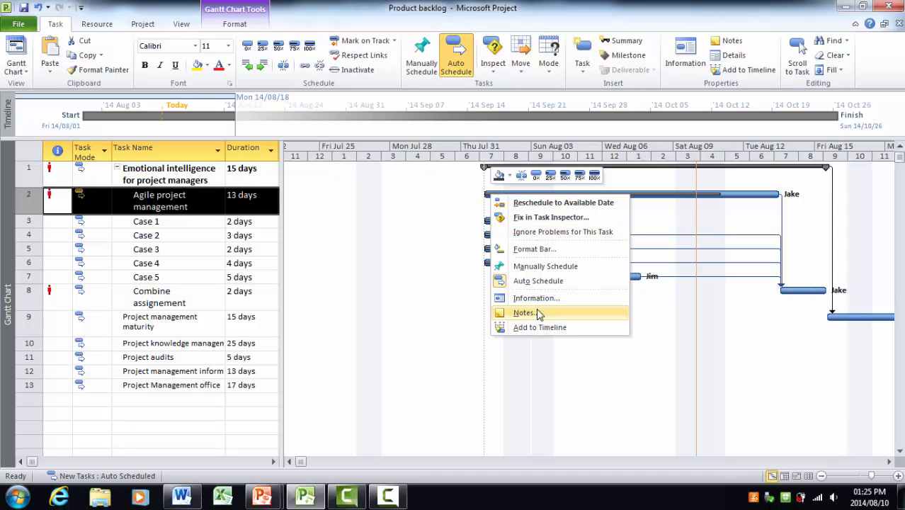
left_click(532, 249)
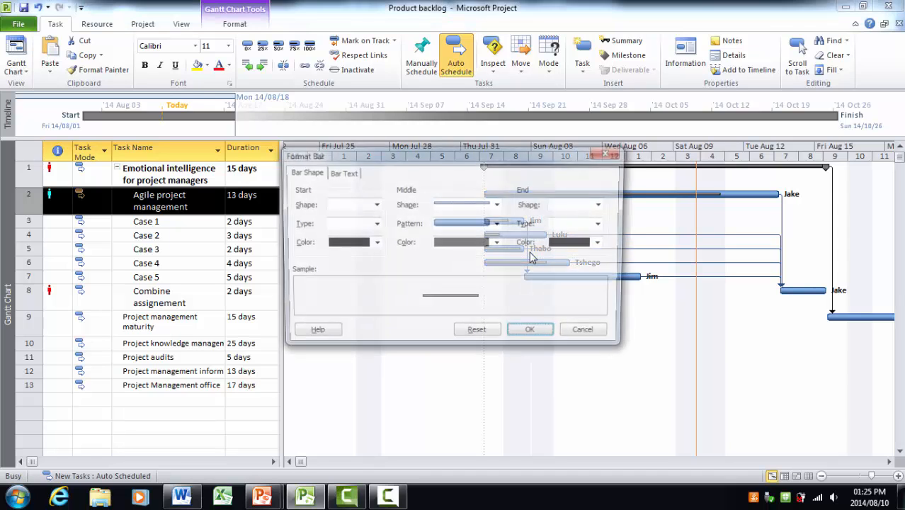
left_click(347, 177)
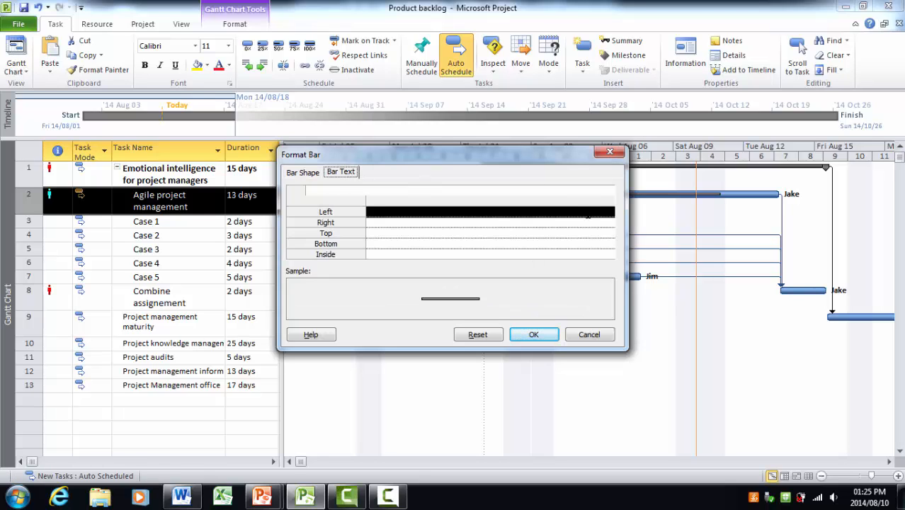
left_click(586, 212)
left_click(610, 215)
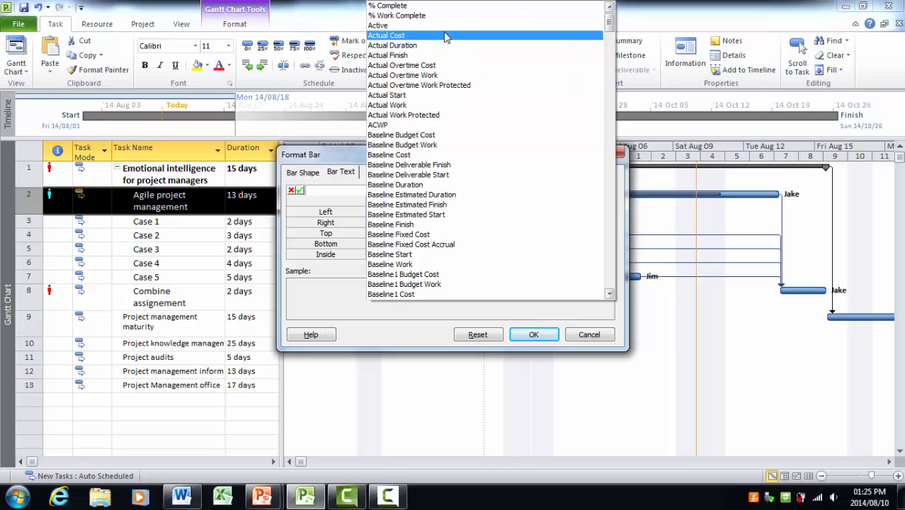
left_click(414, 6)
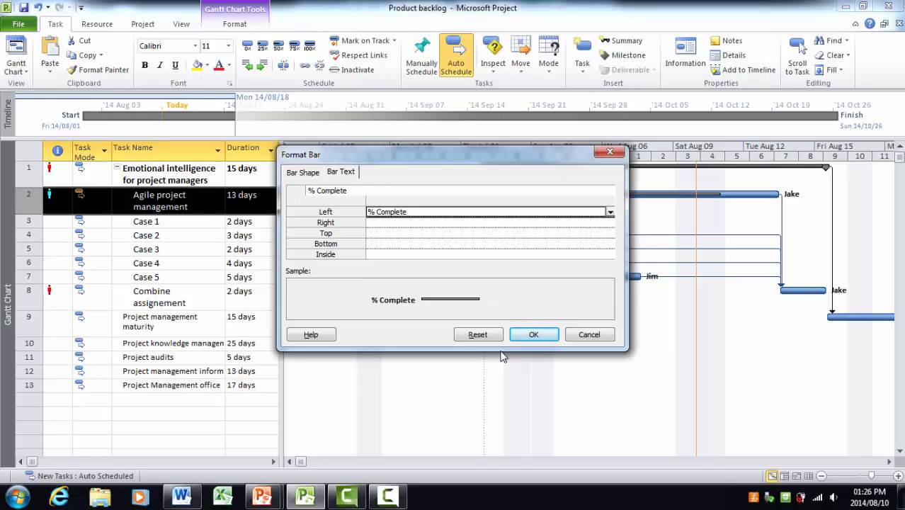
left_click(533, 335)
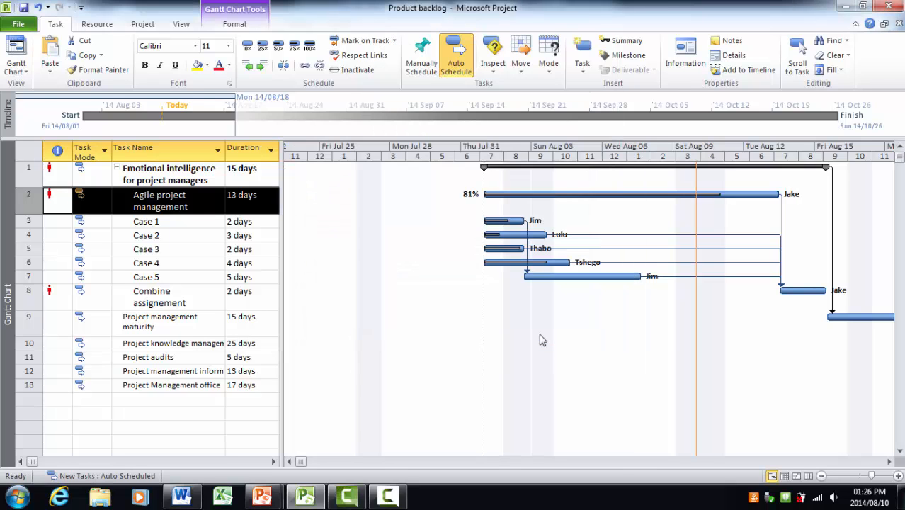
left_click(165, 221)
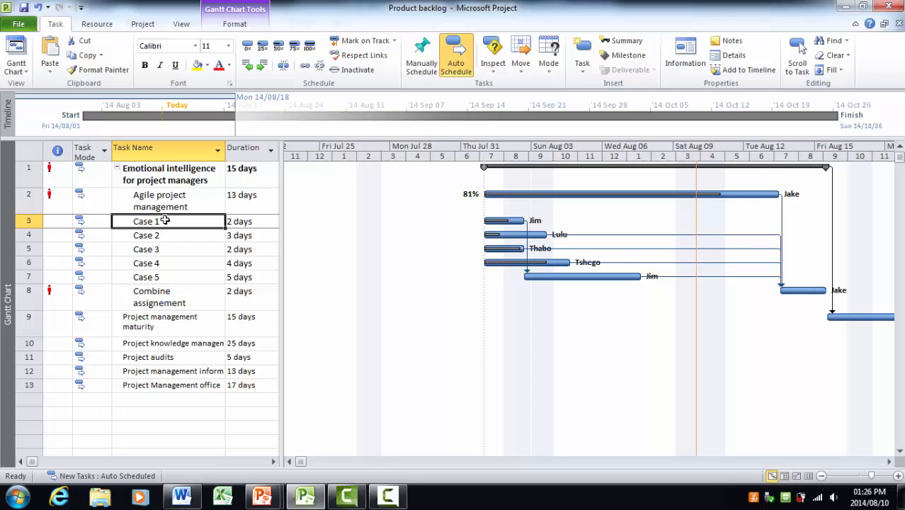
left_click_drag(160, 222, 161, 295)
left_click(100, 26)
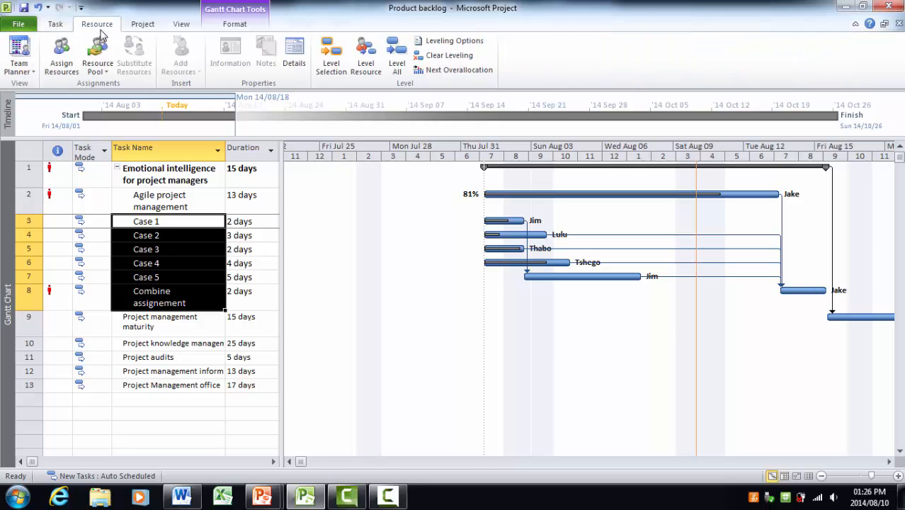
left_click(141, 26)
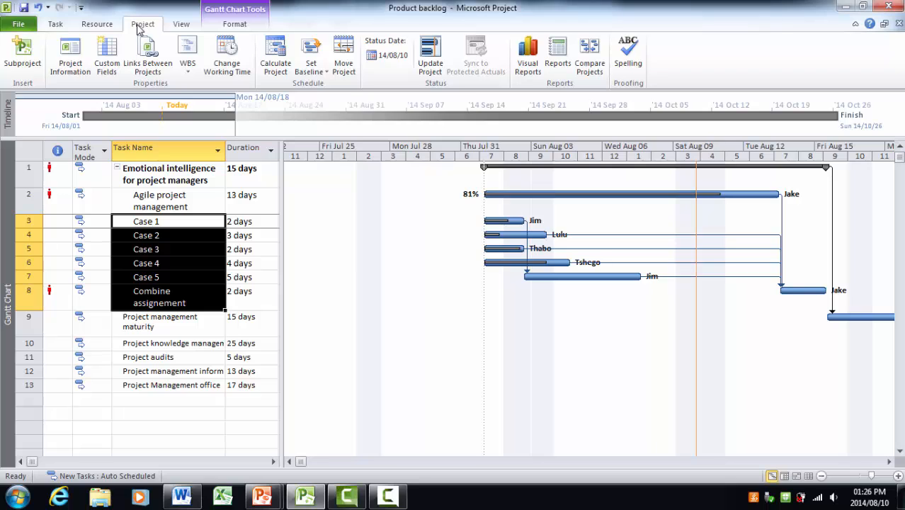
left_click(174, 25)
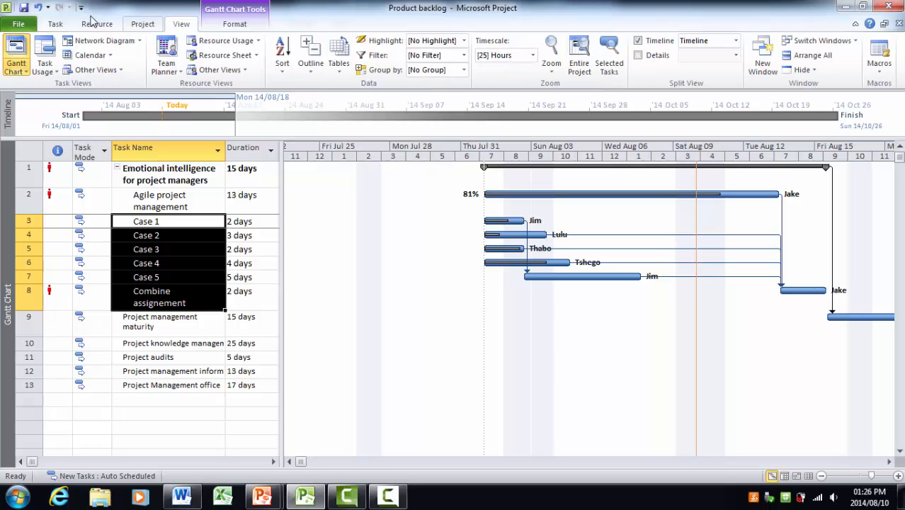
left_click(55, 25)
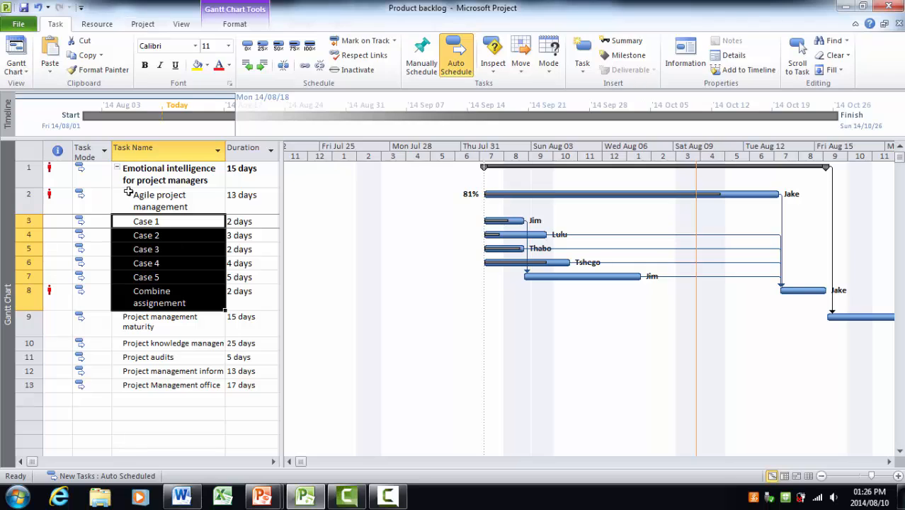
- Copy the complete rows of tasks 1 to 8, from Emotional intelligence for project managers through Combine assignement
left_click(26, 174)
left_click(31, 290, "shift")
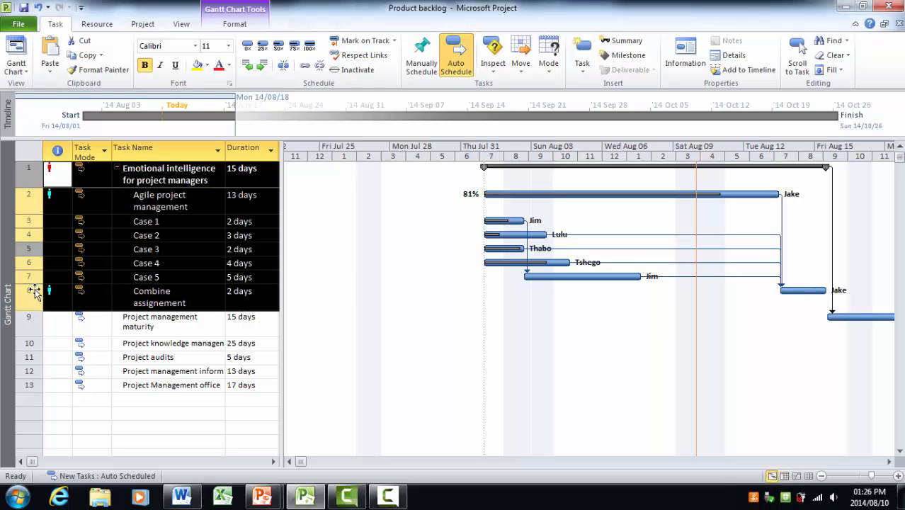
right_click(30, 290)
left_click(64, 59)
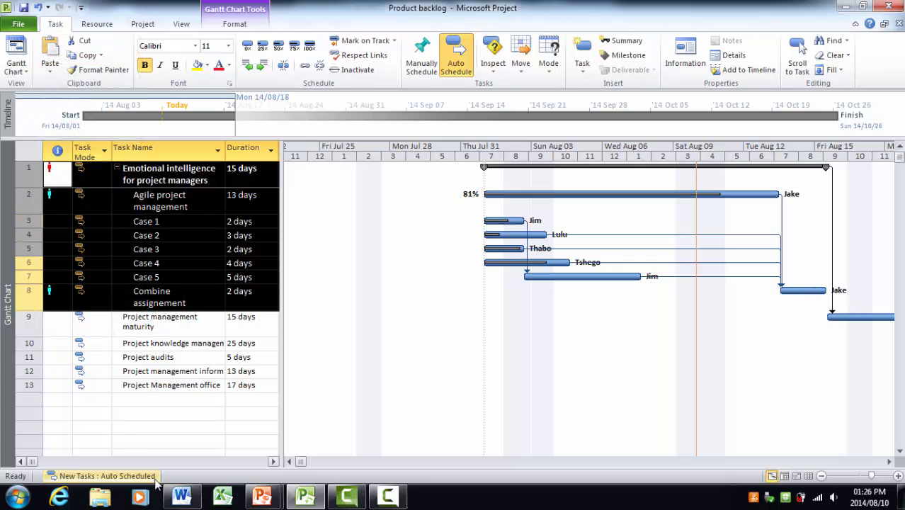
- Switch to Word and enter the caption "Emotional intelligence for project managers 10 August 2014" in the blank last paragraph
left_click(181, 495)
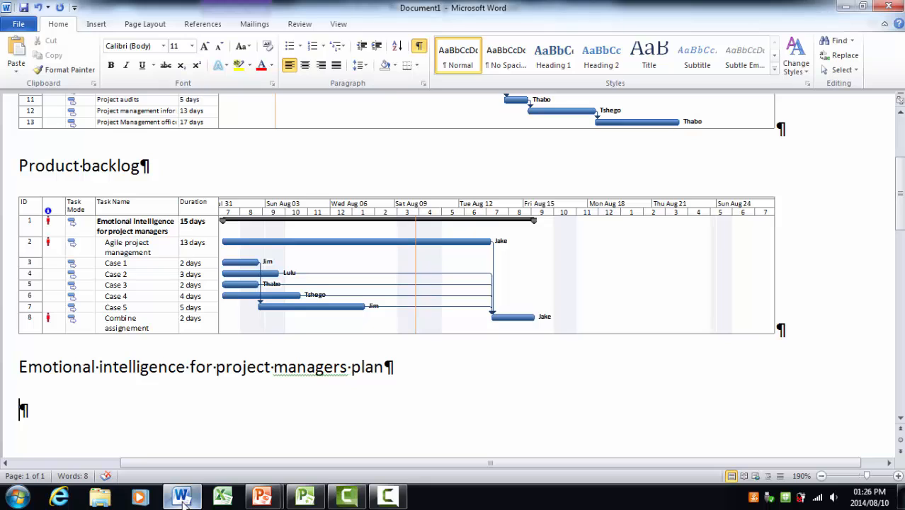
type("Emotiona")
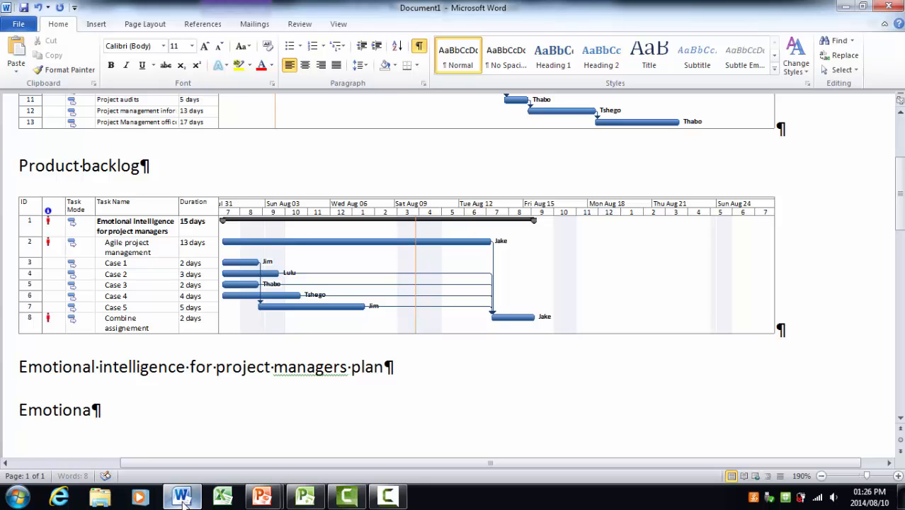
type("l intelligence for")
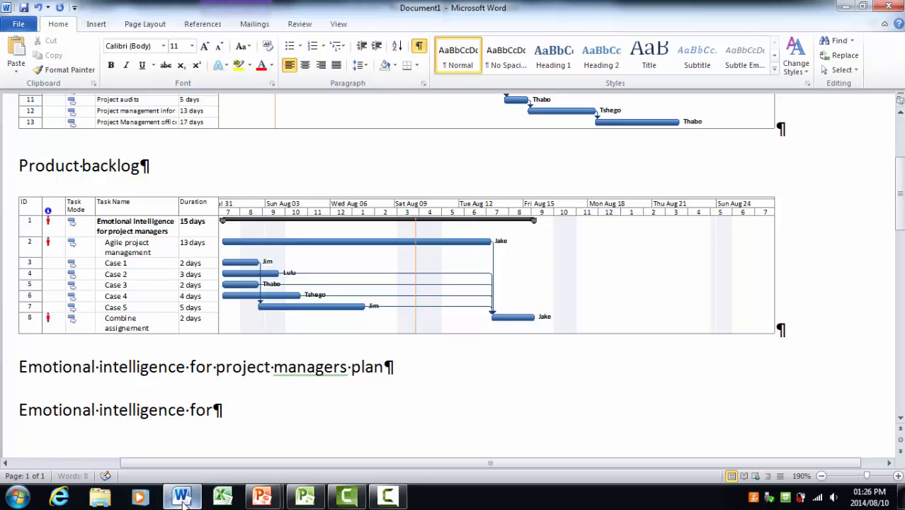
type(" project managers ")
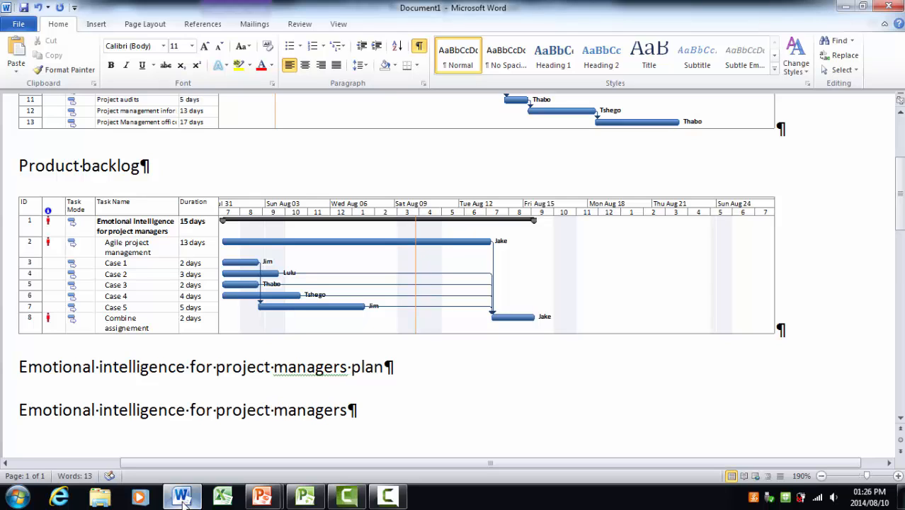
type("1")
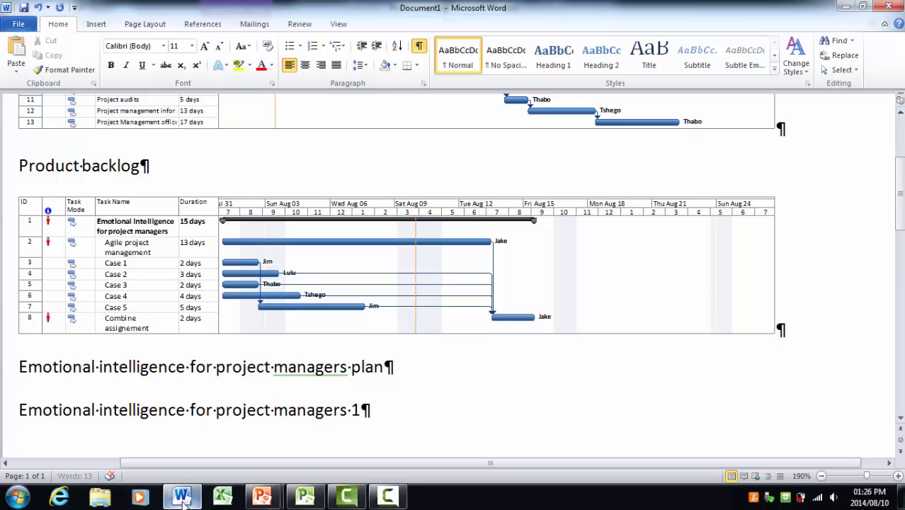
type("0 August ")
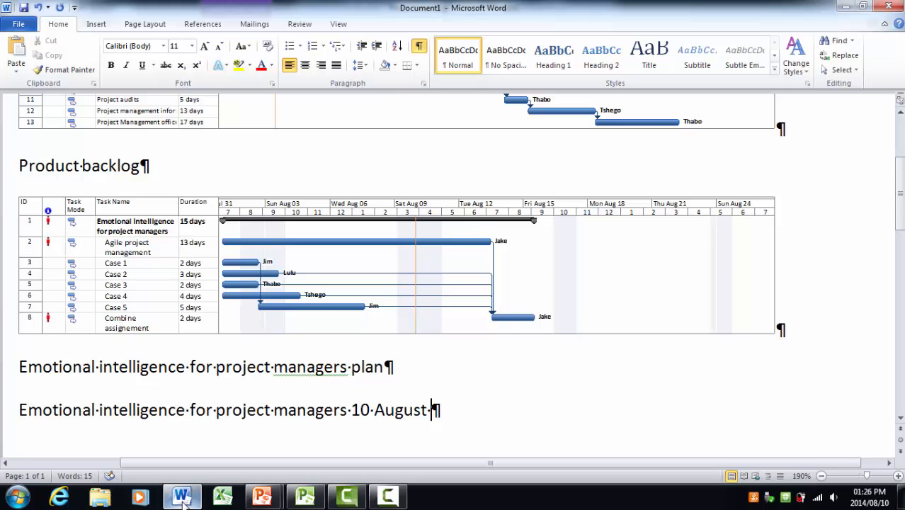
type("2014")
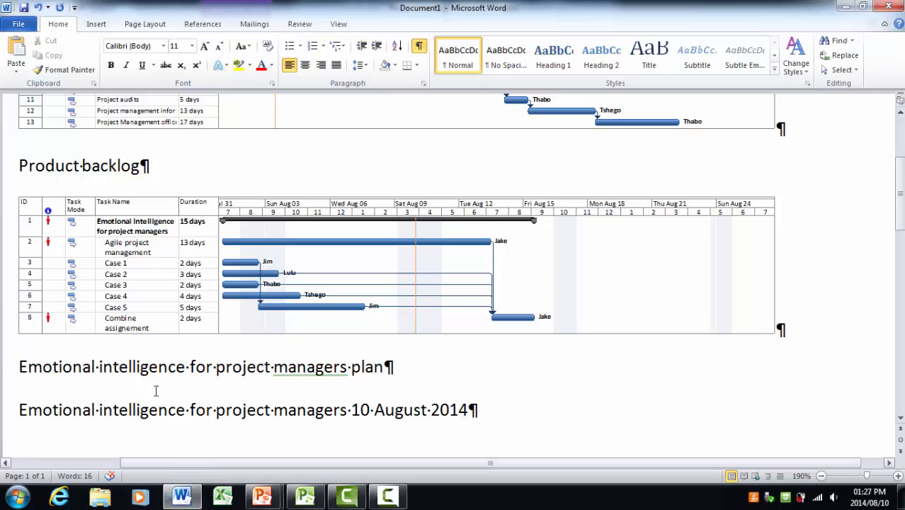
- Add a blank paragraph after the plan caption and paste the copied rows there as Picture (Enhanced Metafile)
left_click(393, 369)
key("Return")
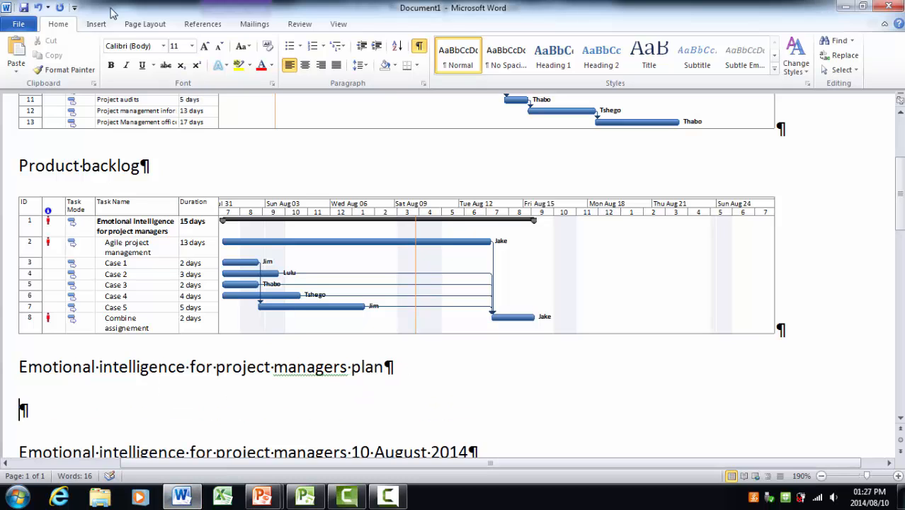
left_click(14, 67)
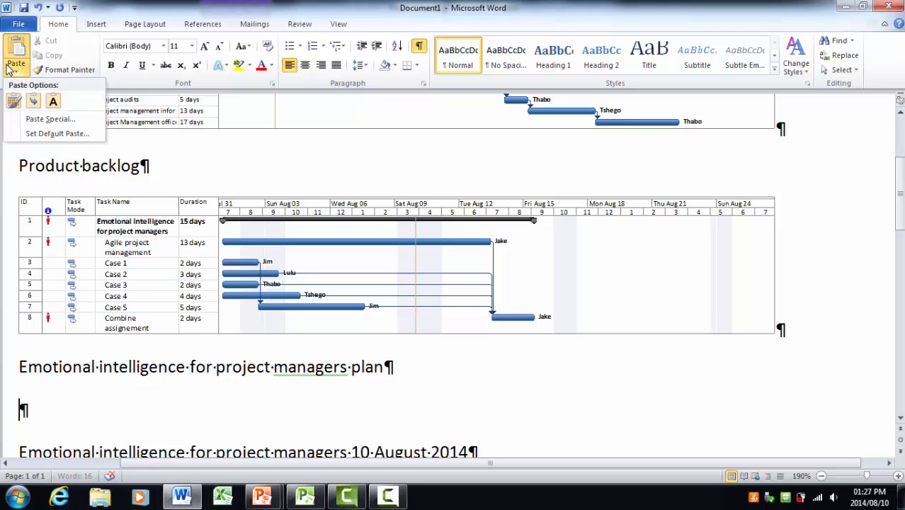
left_click(39, 116)
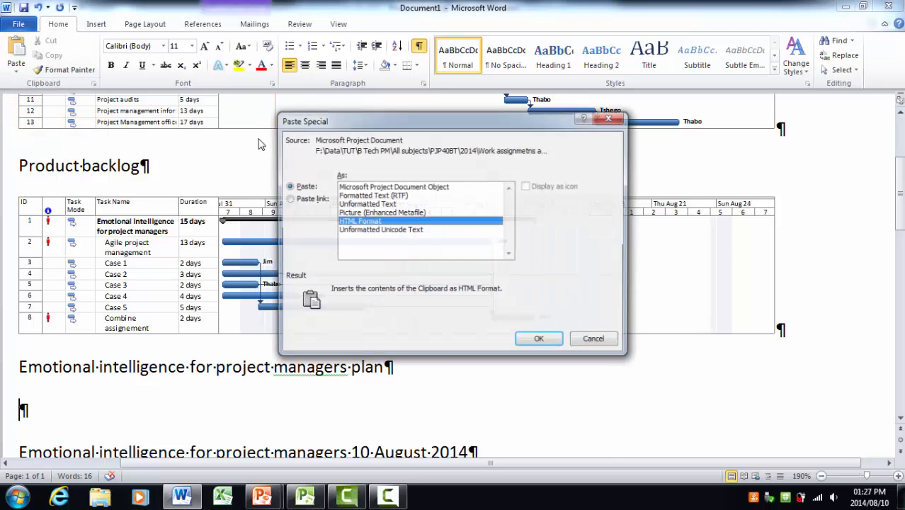
left_click(363, 213)
left_click(538, 340)
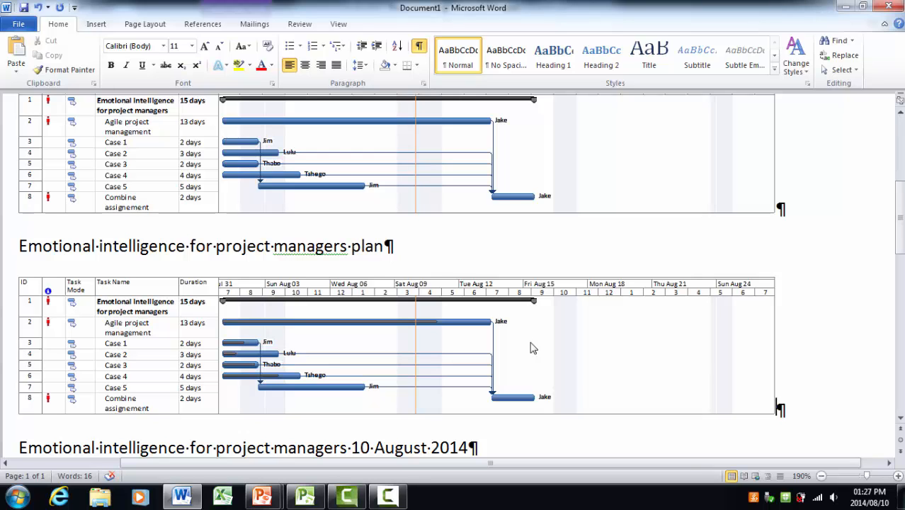
- Open Save As for the Word document and browse to the Data\TUT\B Tech PM folder on Toshiba HDD (F:)
left_click(19, 24)
left_click(39, 63)
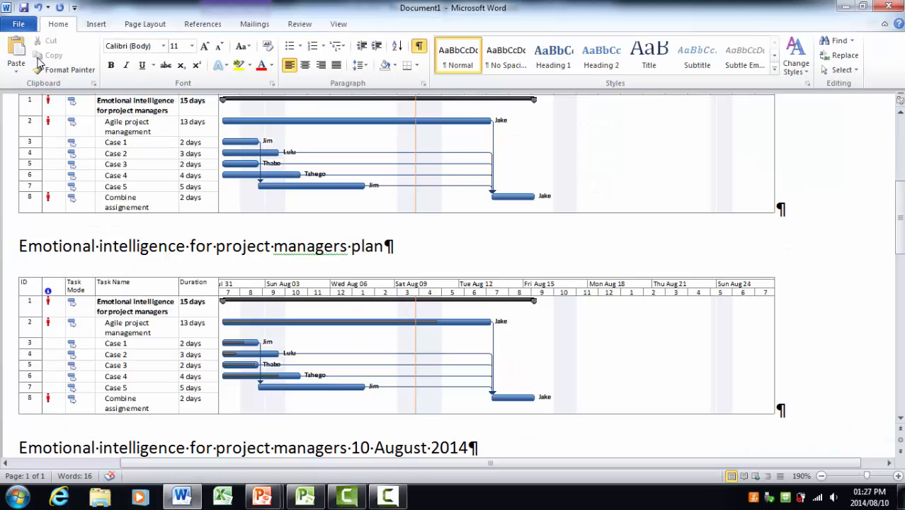
left_click(107, 184)
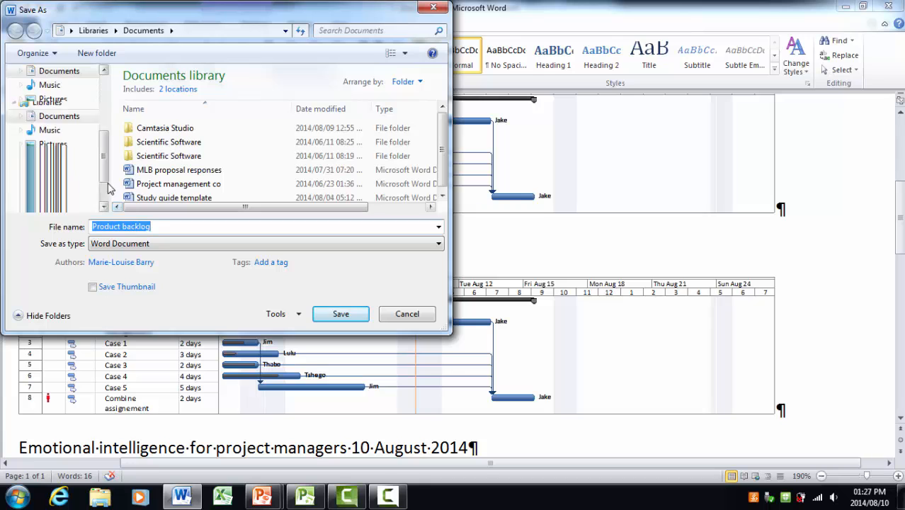
left_click(70, 196)
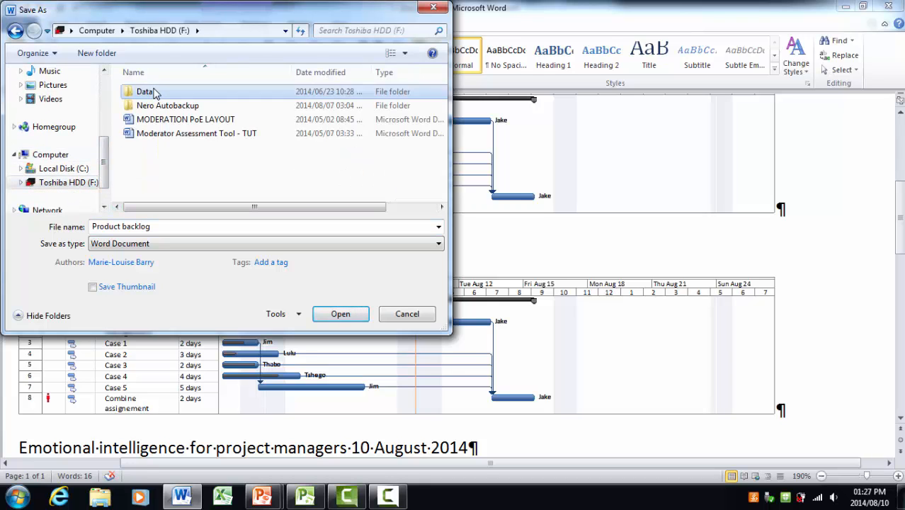
double_click(156, 94)
left_click(170, 119)
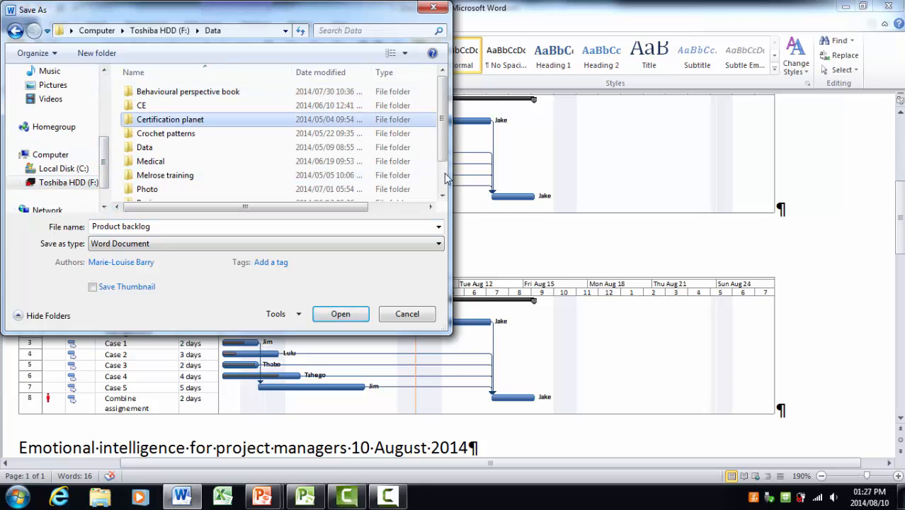
scroll(446, 178, "down", 1)
double_click(139, 177)
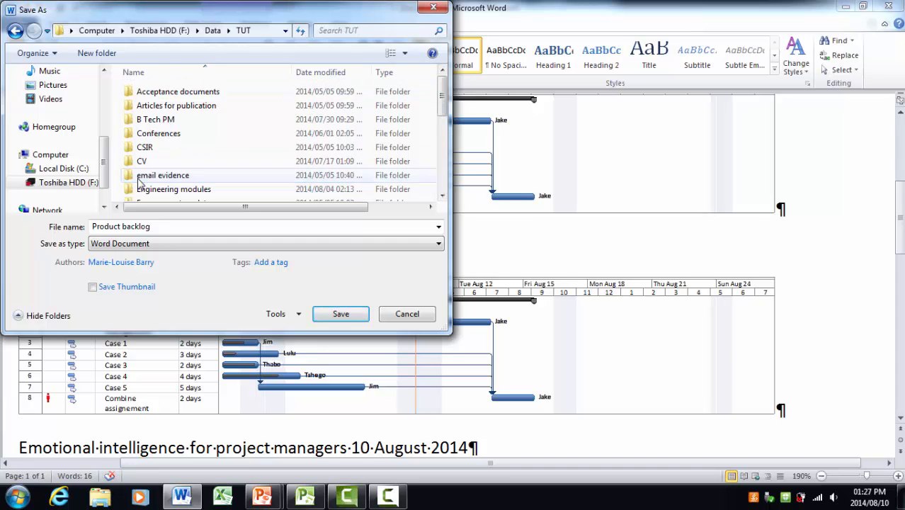
double_click(160, 119)
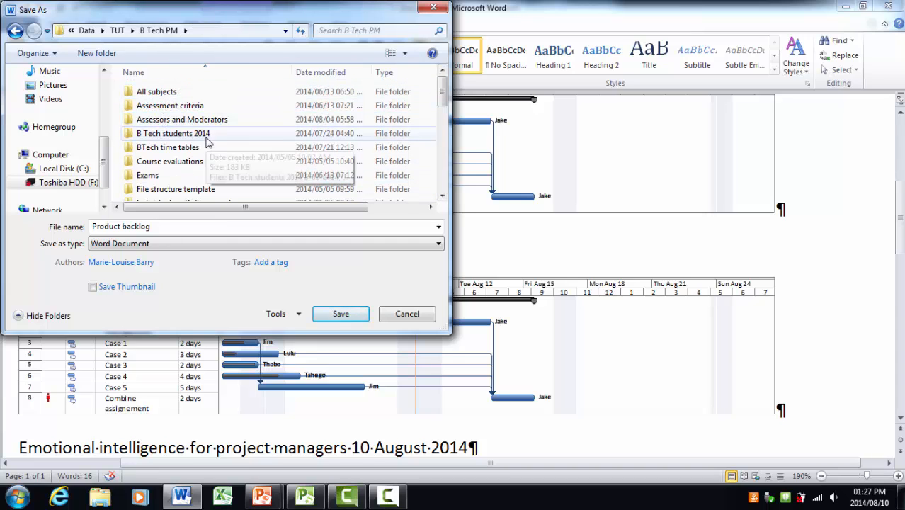
left_click(384, 497)
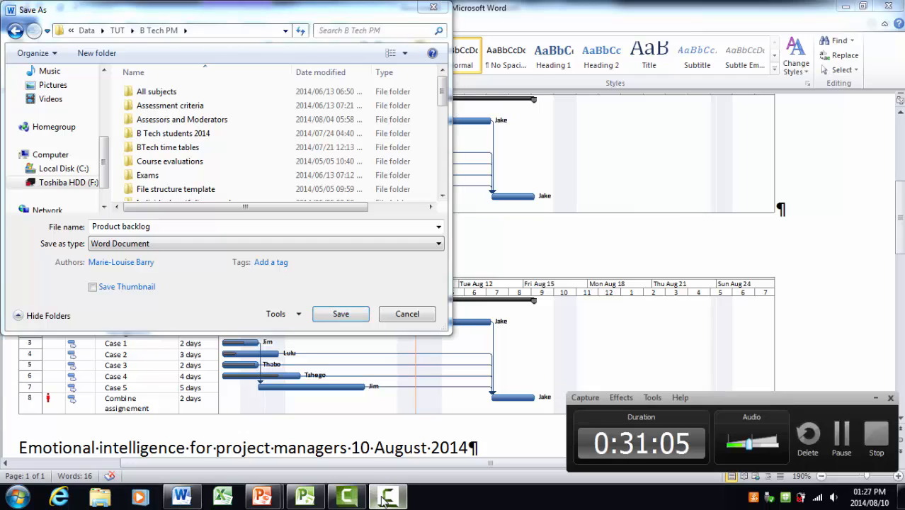